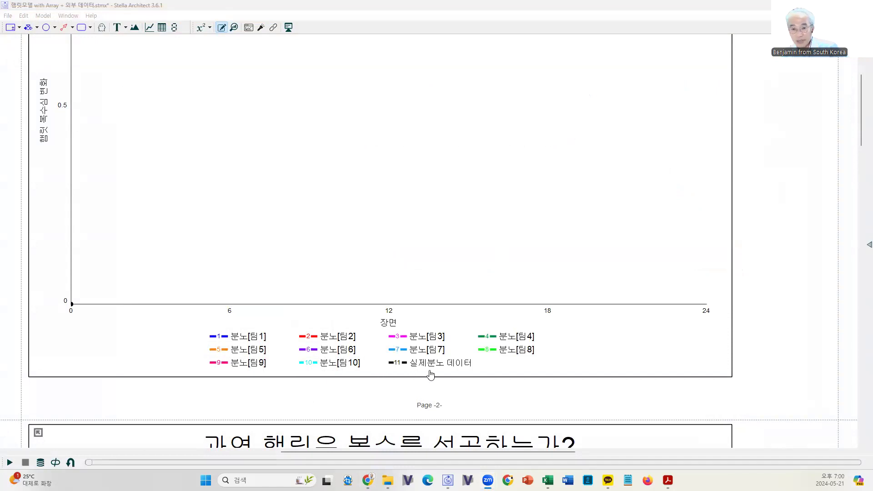
Run the simulation and view the graph comparing 분노 of the ten teams with 실제분노 데이터
drag(303, 454, 98, 425)
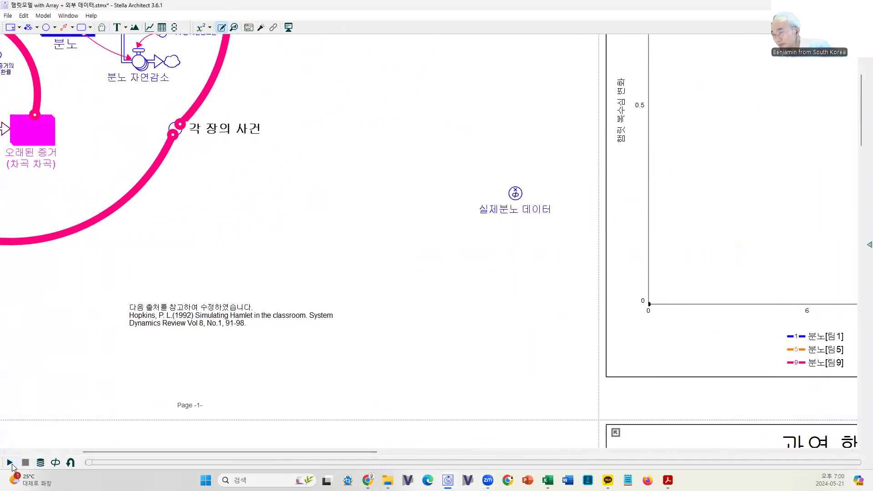
click(9, 464)
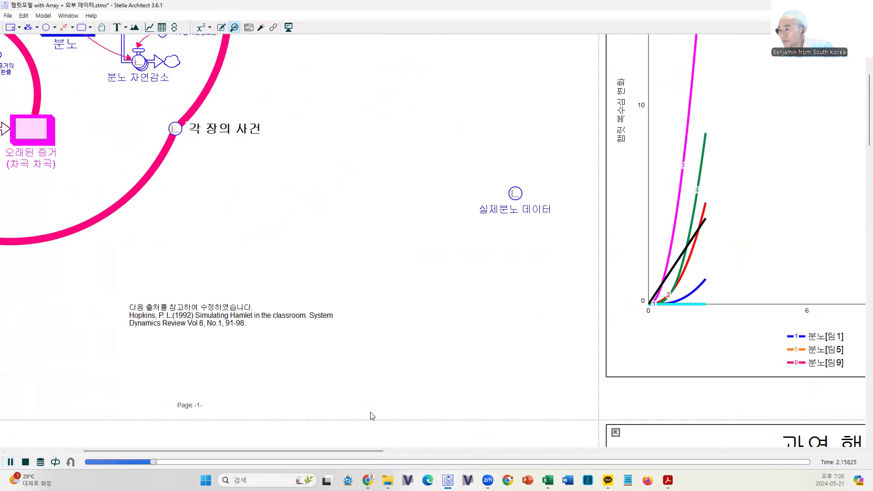
drag(216, 452, 408, 452)
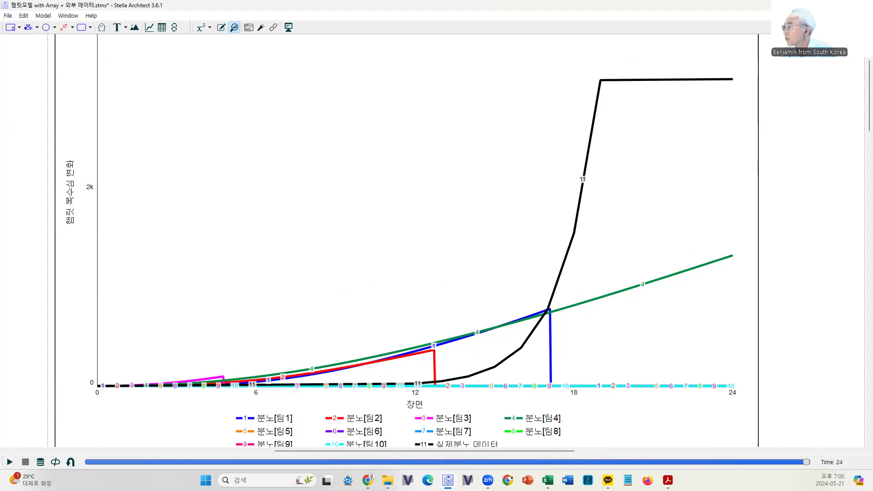
click(448, 480)
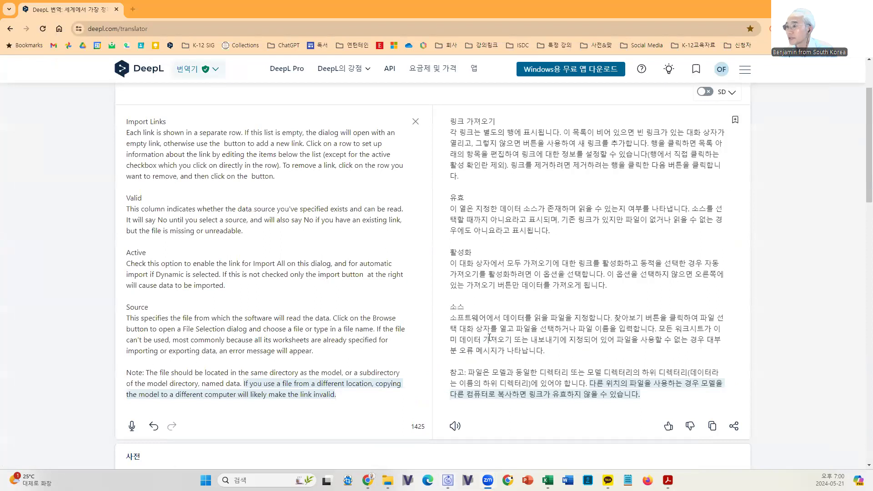
click(366, 479)
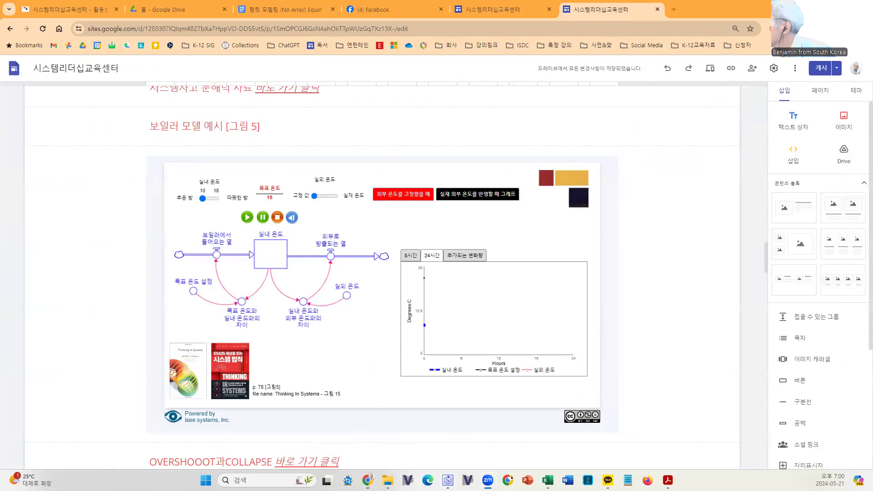
click(366, 479)
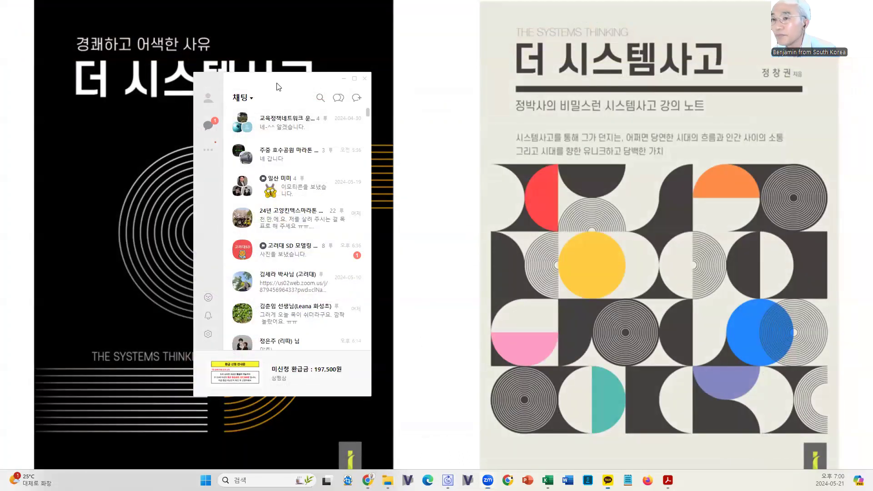
key(Escape)
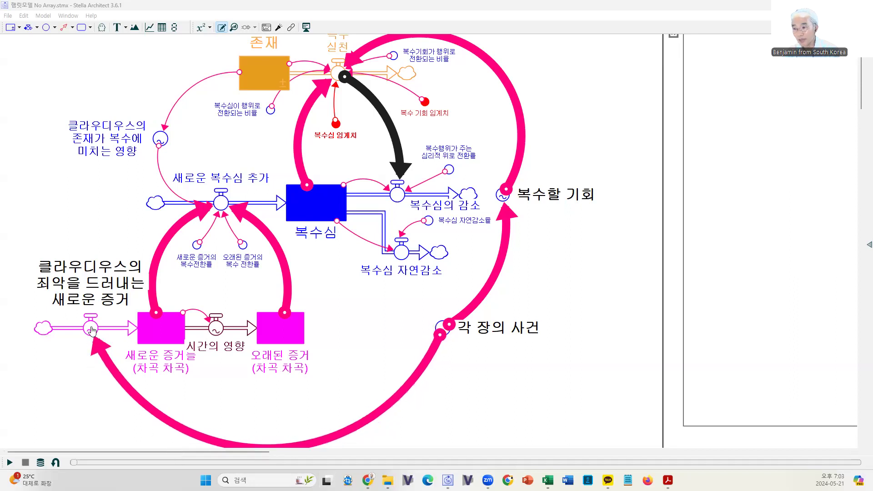
Examine the equation and graphical function of the flow 클라우디우스의 죄악을 드러내는 새로운 증거
double_click(91, 284)
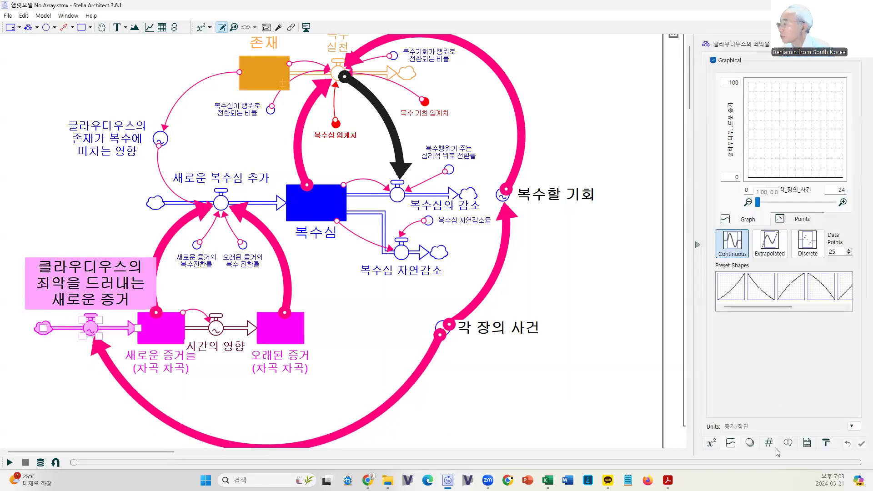
click(711, 444)
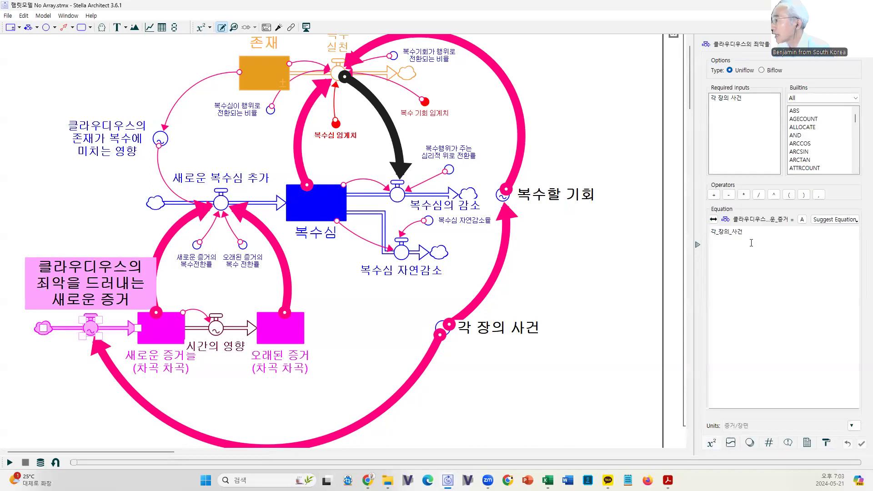
click(730, 444)
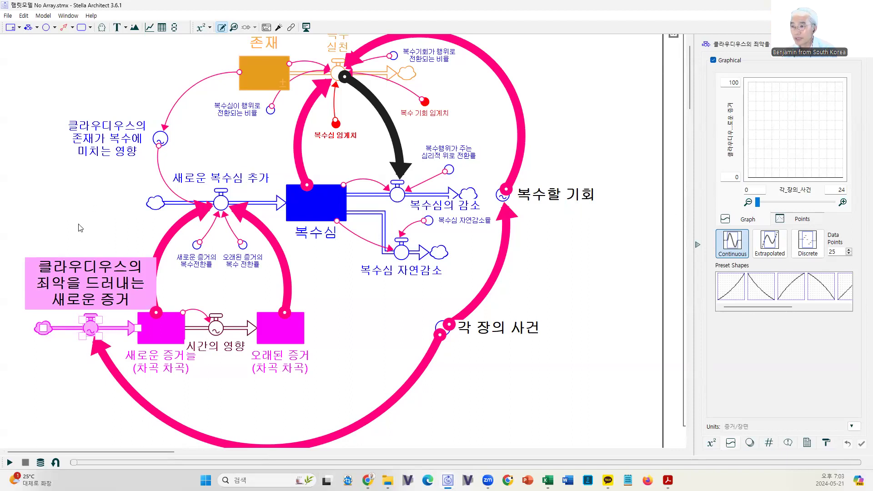
click(126, 217)
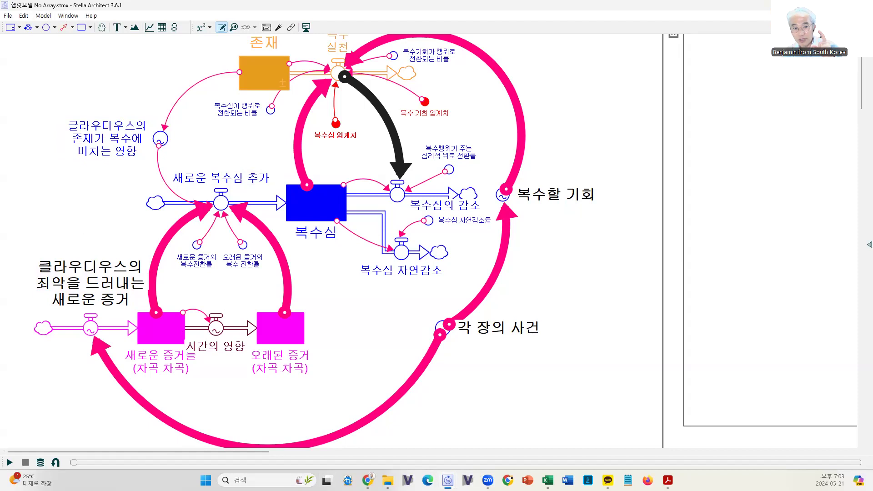
click(47, 16)
mouse_move(55, 17)
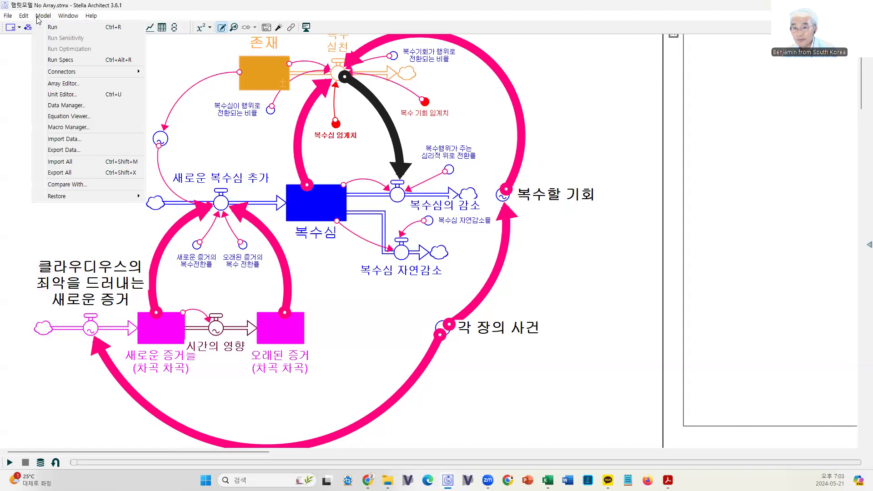
click(62, 84)
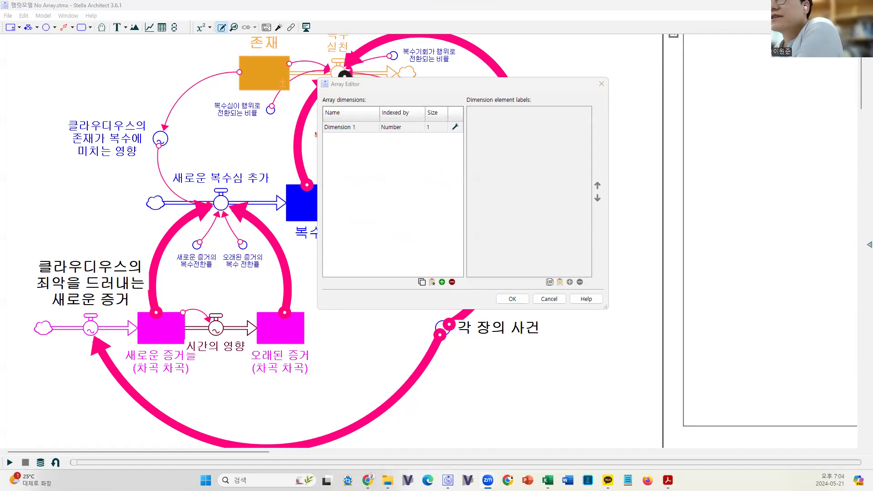
click(560, 298)
Rename the model's array dimension as 모둠별 합의된 결과 in the Array Editor
click(44, 16)
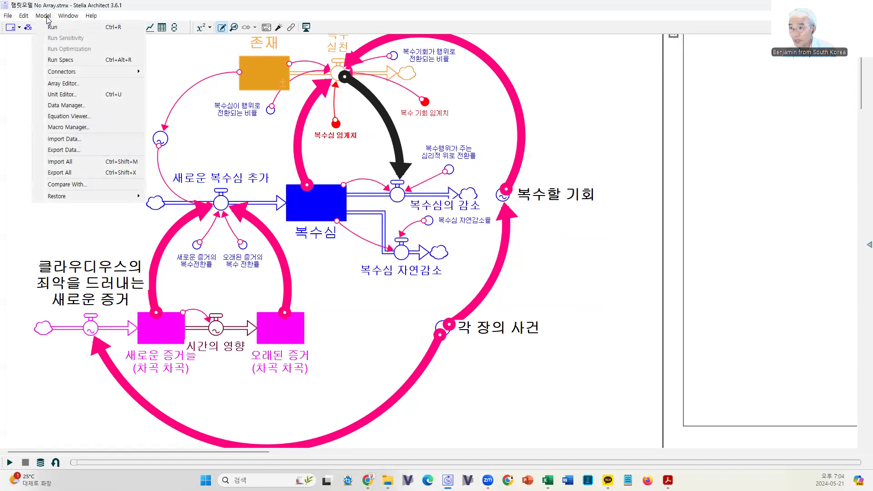
click(63, 83)
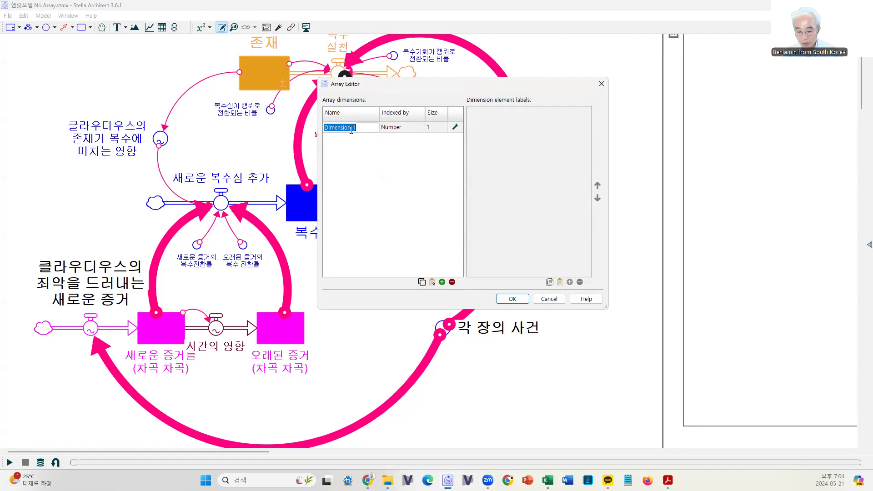
text(모듈벼)
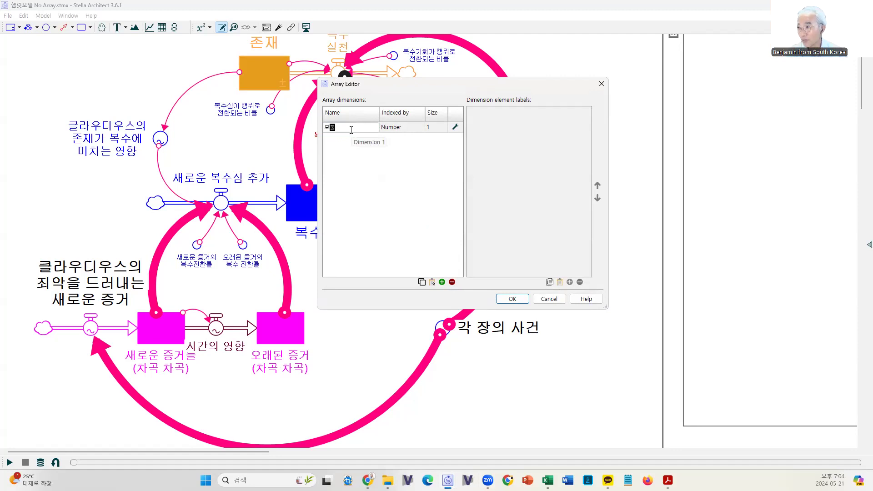
text(ㄹ 장)
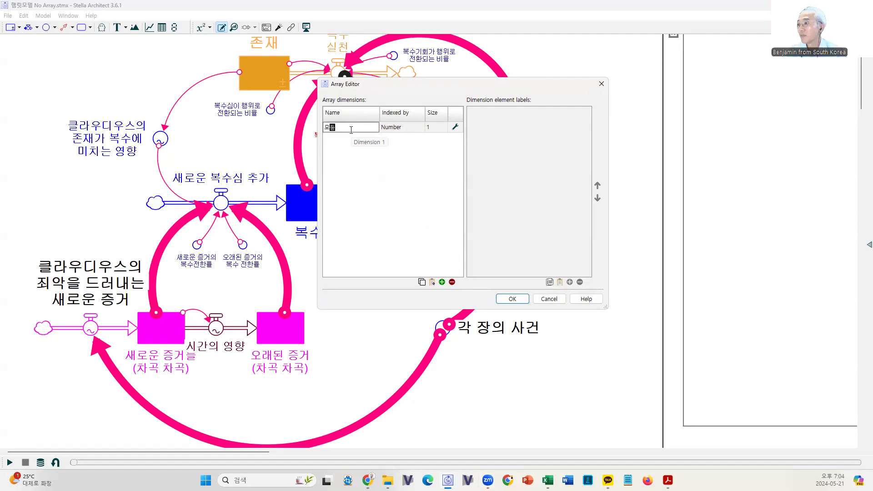
key(BackSpace)
key(BackSpace)
key(BackSpace)
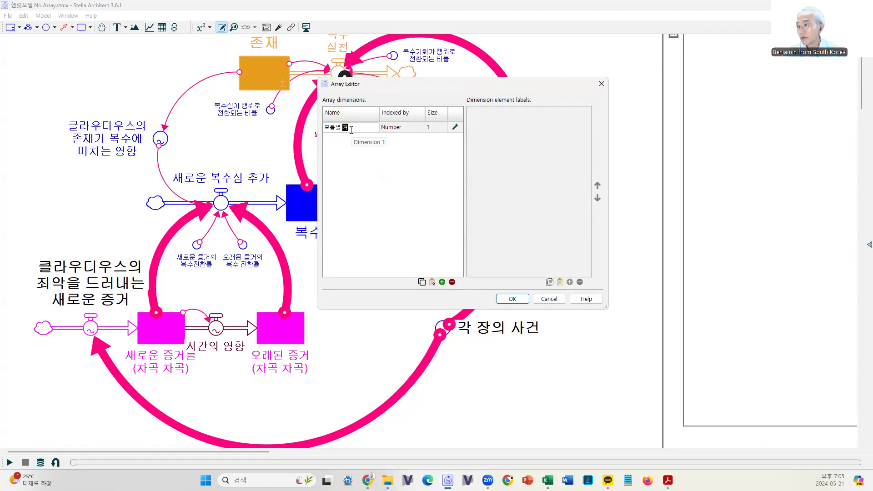
text(합의된 결과)
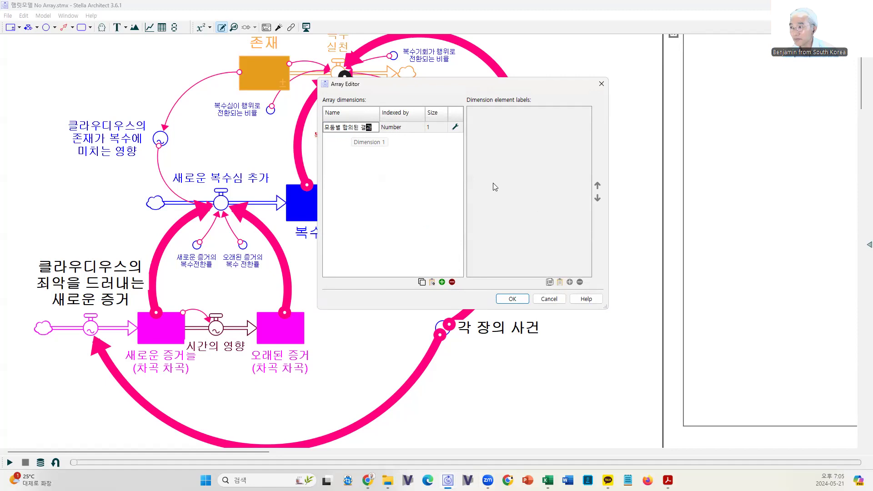
key(Return)
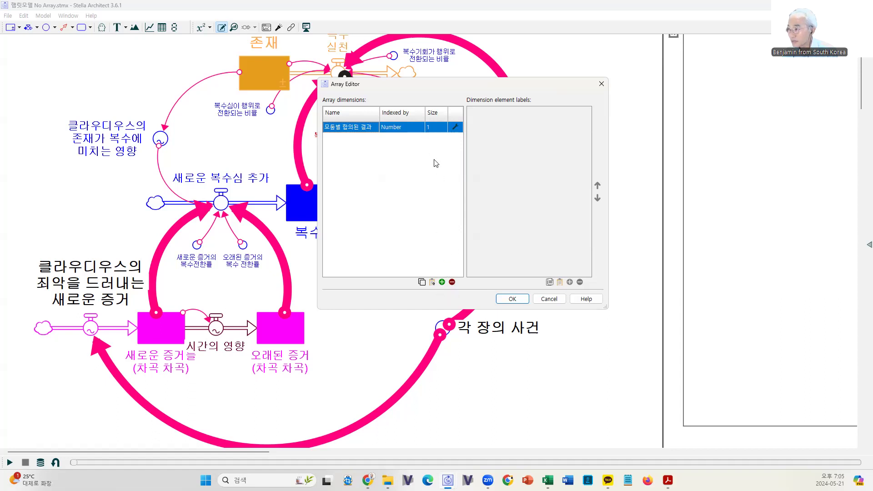
Set the size of the dimension 모둠별 합의된 결과 to 3 and apply the array settings
click(433, 128)
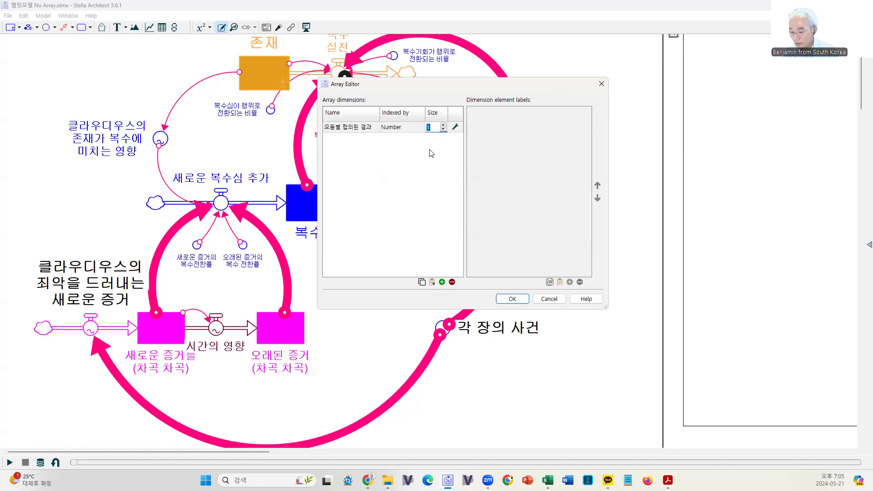
text(3)
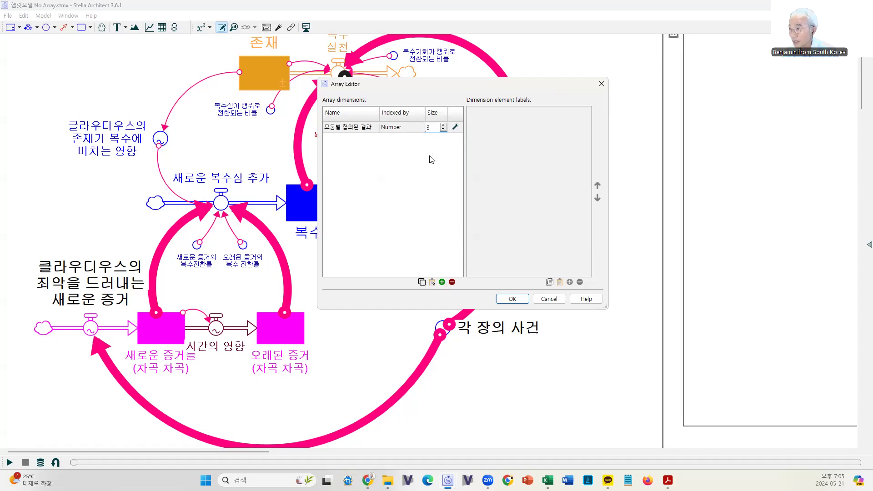
key(Return)
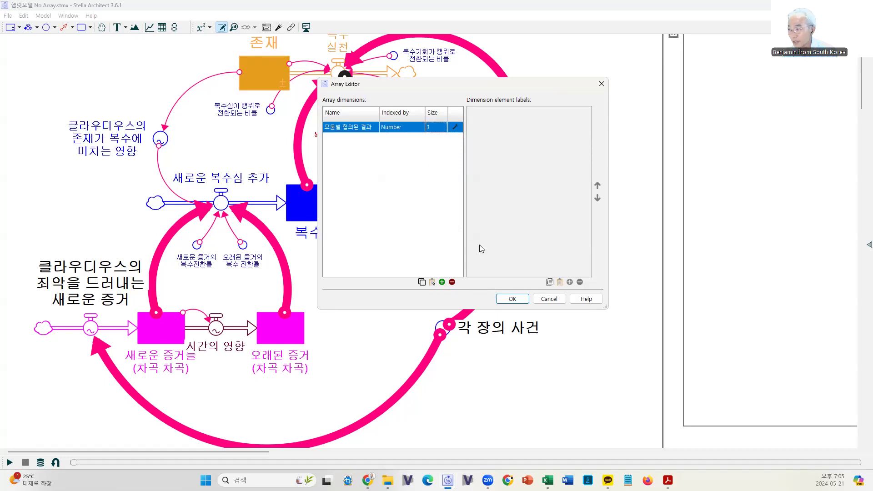
click(512, 299)
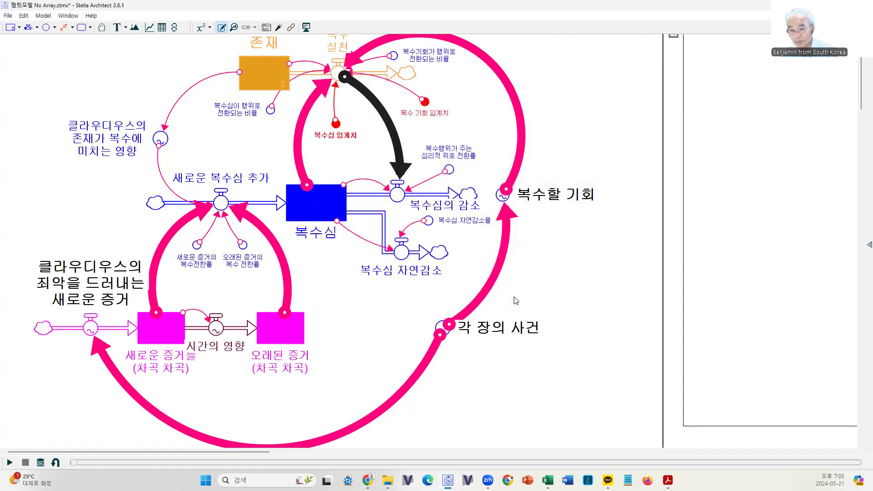
Review the name and size of the defined dimension in the Array Editor
click(43, 16)
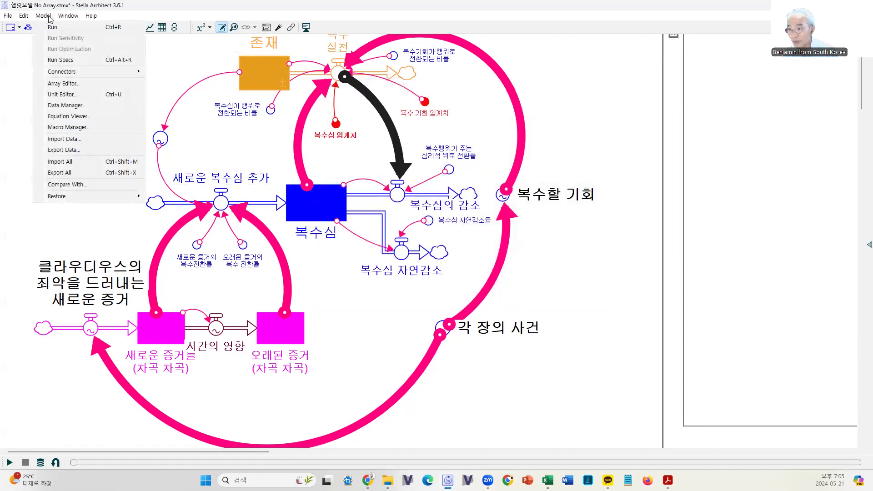
click(64, 83)
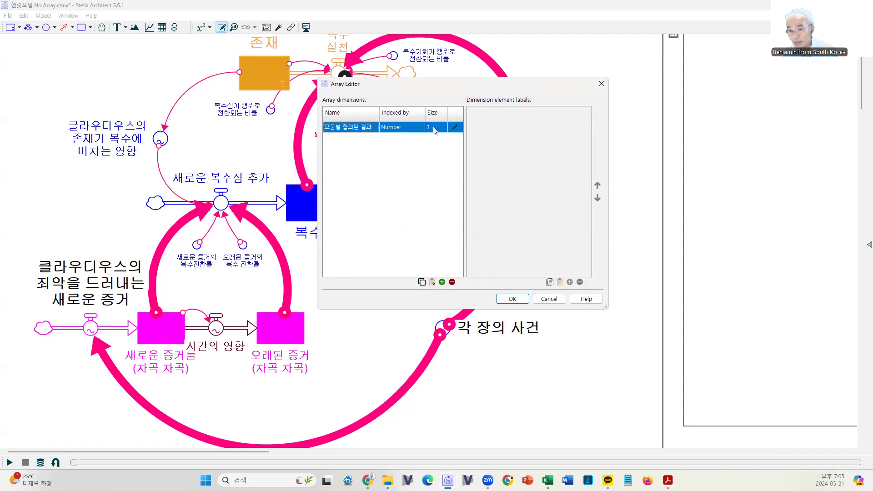
click(513, 300)
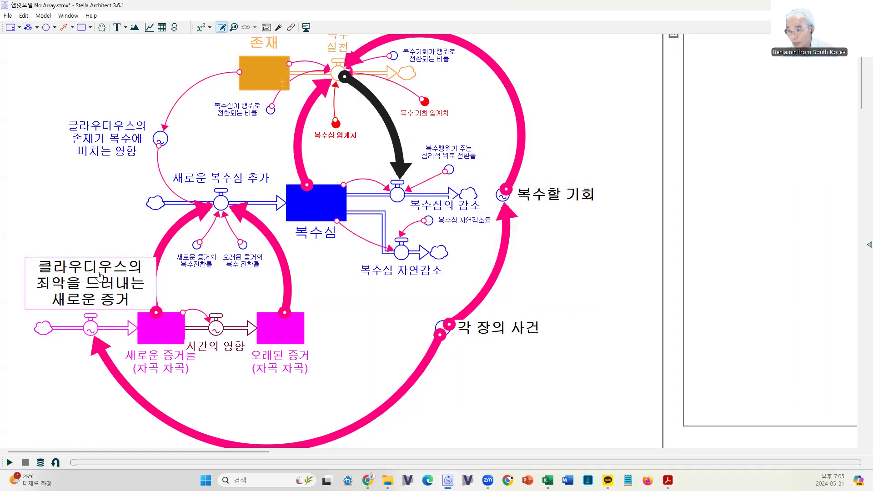
Make the flow 클라우디우스의 죄악을 드러내는 새로운 증거 arrayed over the dimension 모둠별 합의된 결과
double_click(91, 328)
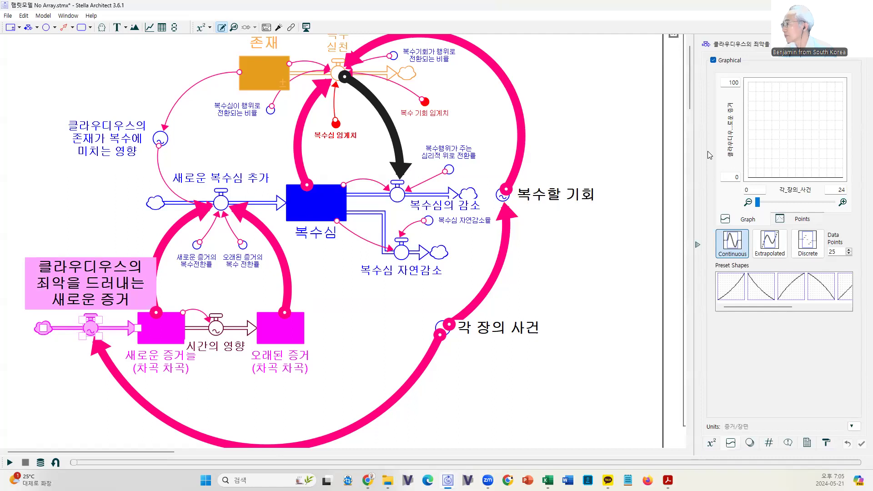
click(750, 443)
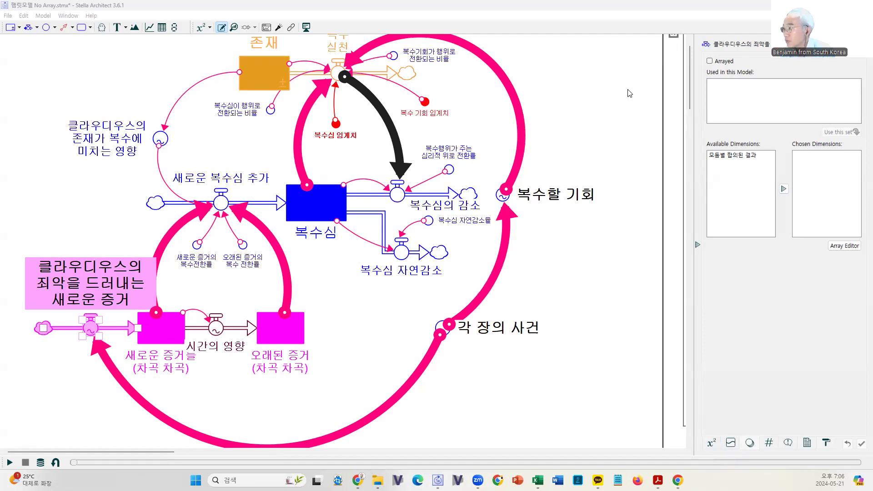
click(710, 62)
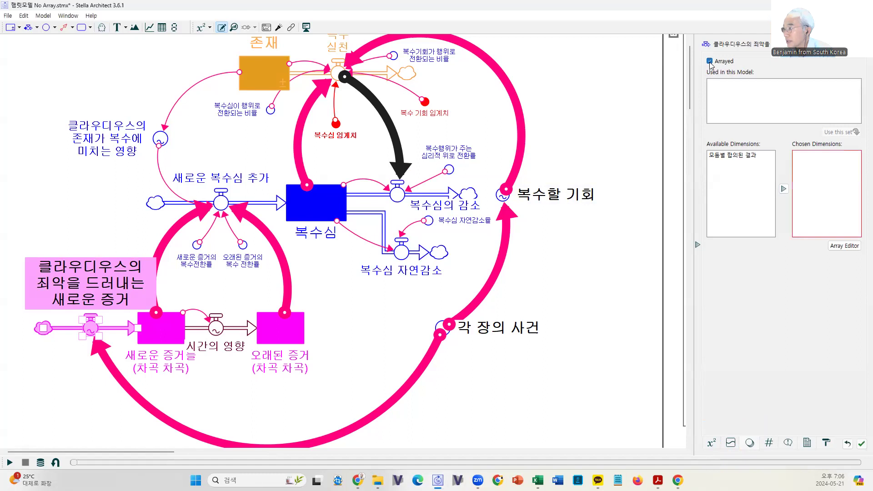
click(721, 157)
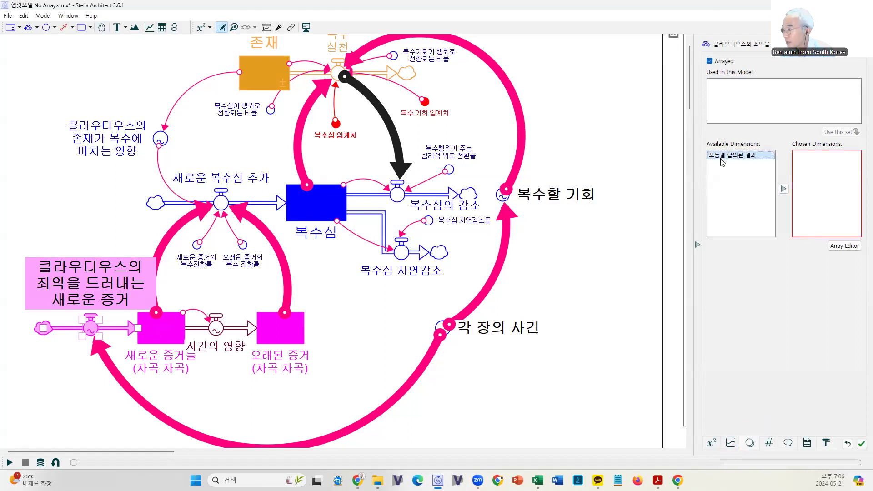
click(783, 189)
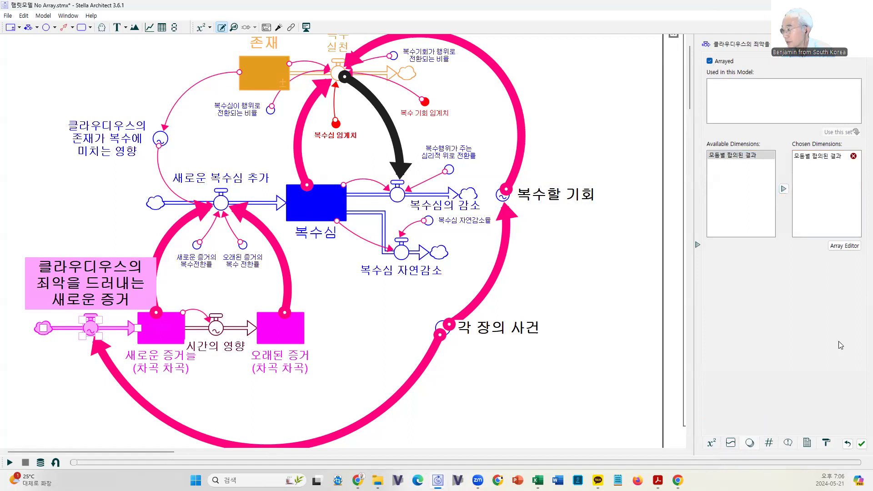
click(860, 447)
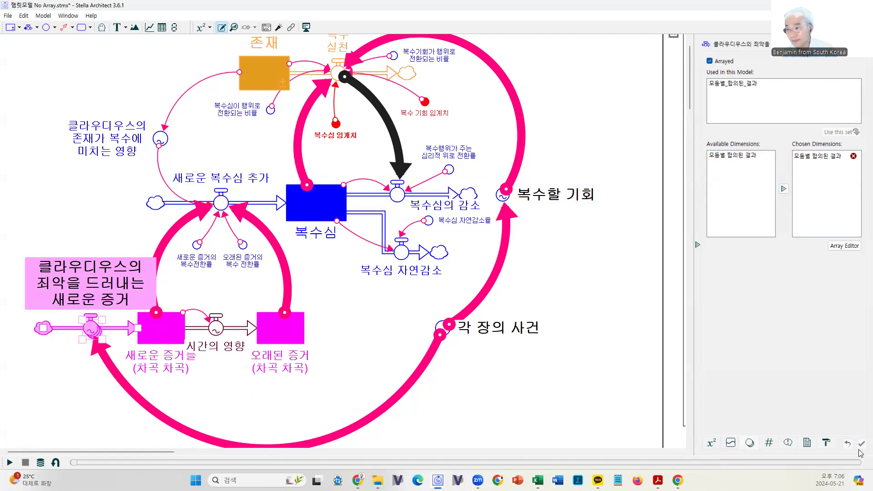
Sketch the flow's graphical function over 각_장의_사건 as a curve rising from about 10 to about 80, shared by all array elements
click(730, 443)
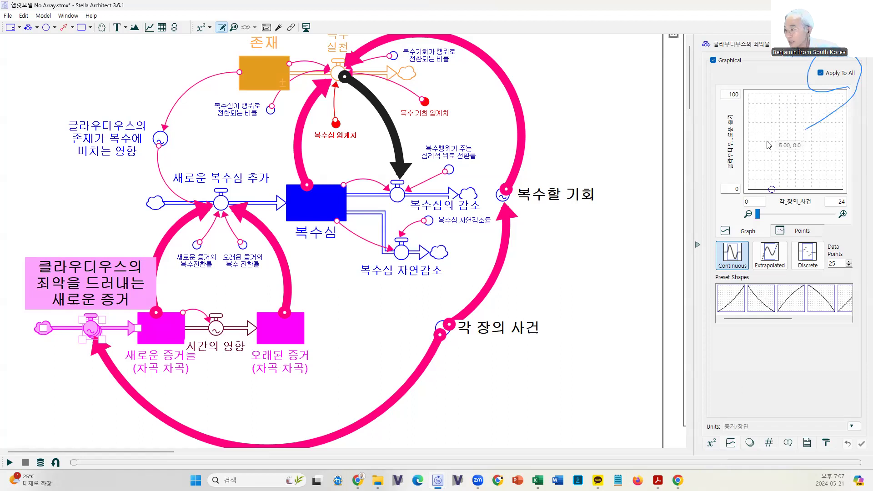
mouse_move(748, 181)
mouse_down()
mouse_move(780, 145)
mouse_move(849, 114)
mouse_up()
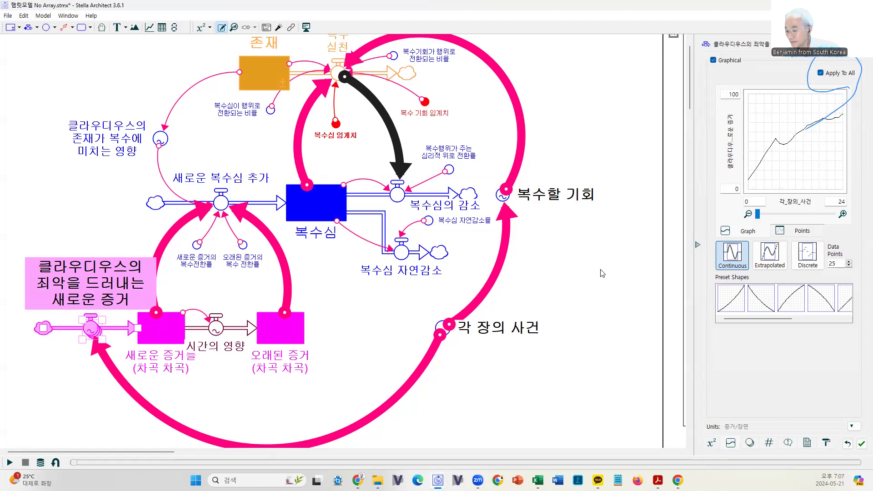
Apply the flow's graphical function, run the model and look over the diagram and the neighbouring page
click(857, 444)
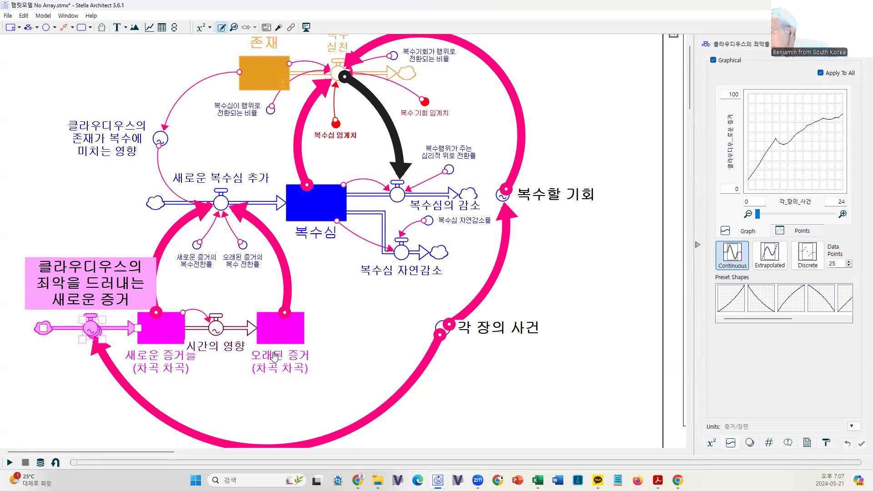
click(10, 462)
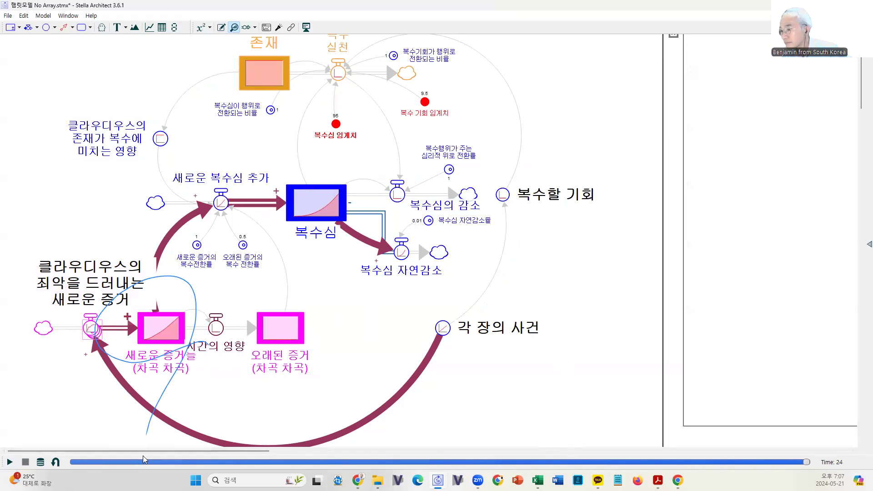
mouse_move(150, 451)
mouse_down()
mouse_move(406, 452)
mouse_move(320, 453)
mouse_up()
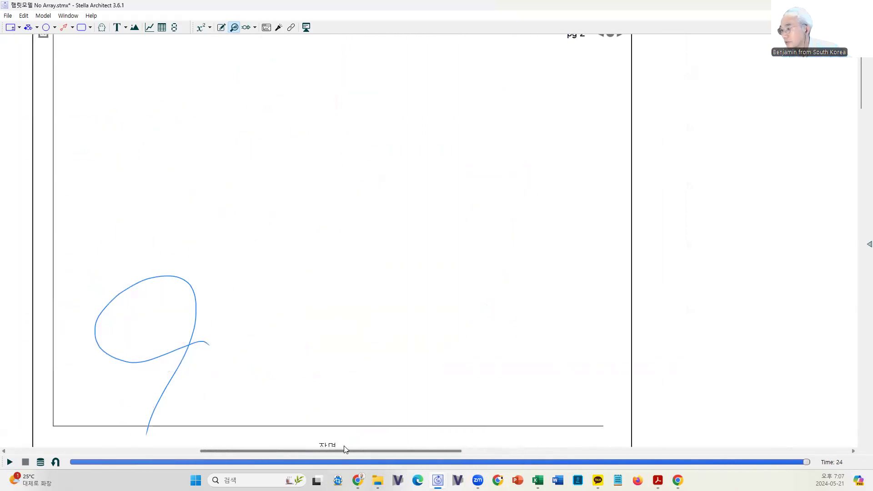
scroll(349, 406, down, 5)
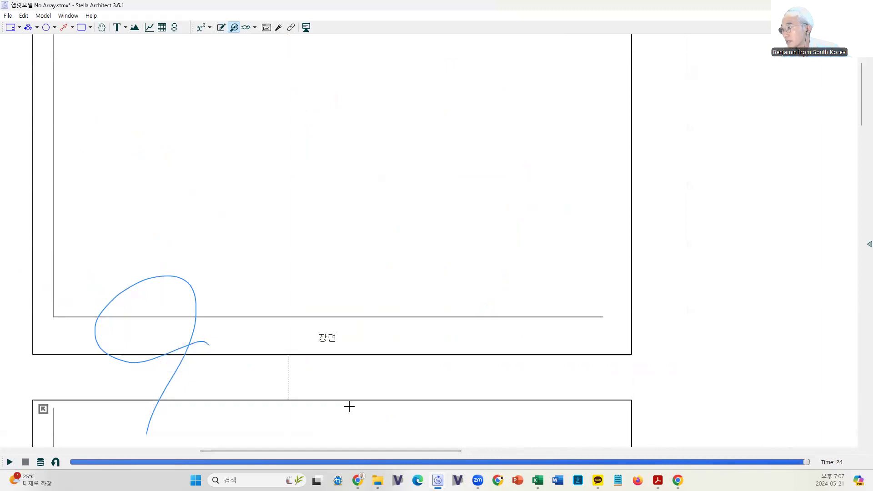
scroll(349, 406, up, 2)
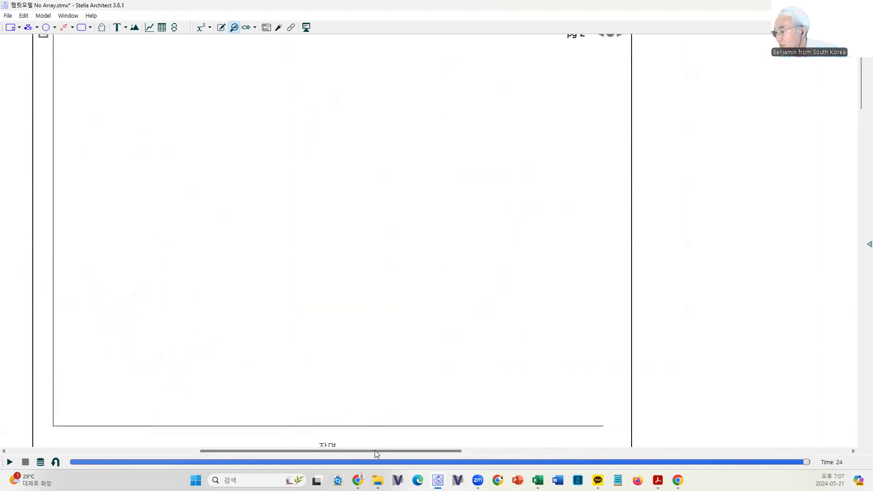
drag(375, 451, 84, 415)
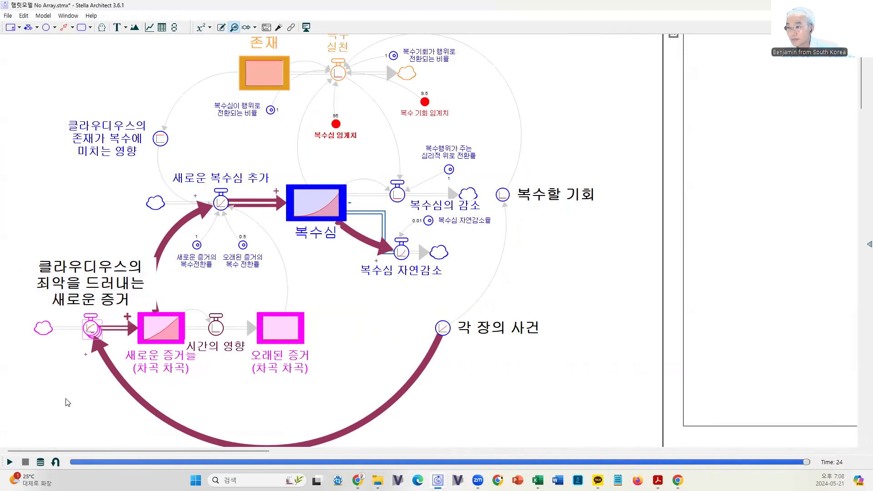
Turn off Apply To All for the flow 클라우디우스의 죄악을 드러내는 새로운 증거 and check the selectable array elements
click(93, 338)
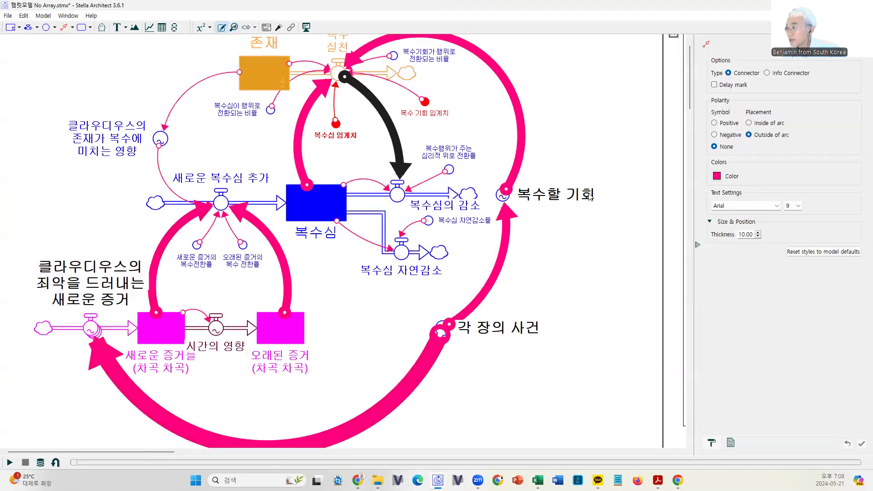
click(95, 333)
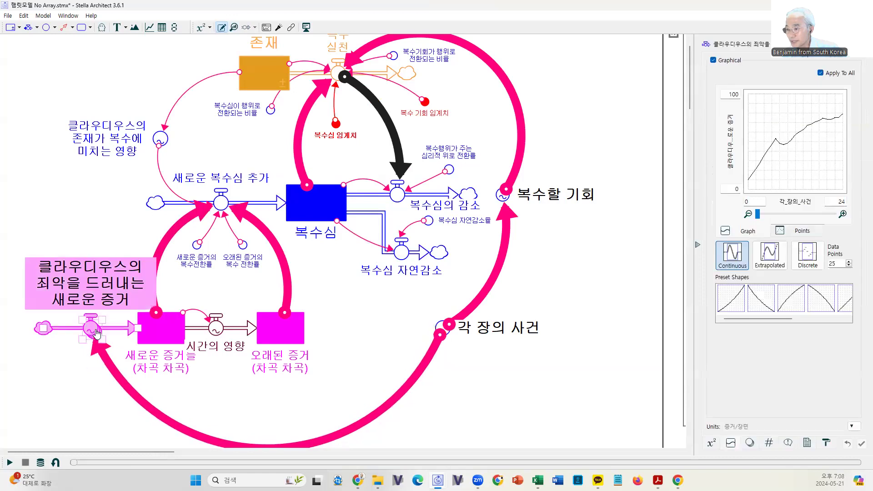
click(821, 74)
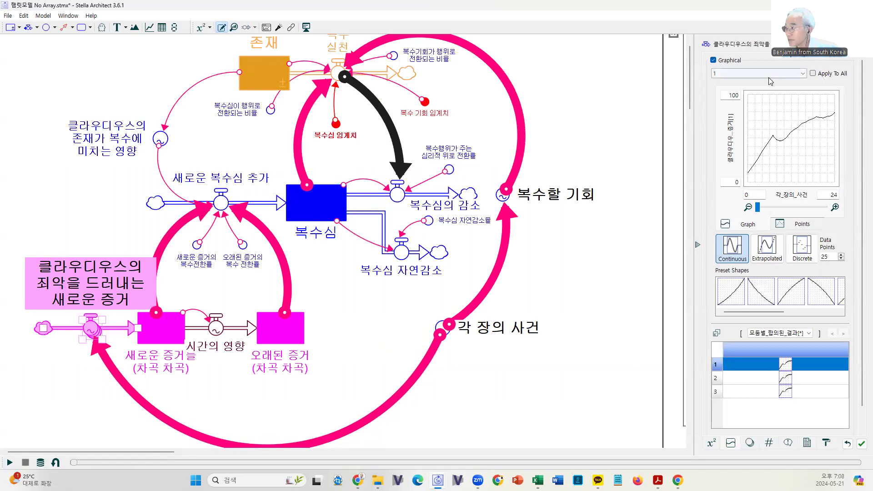
click(746, 74)
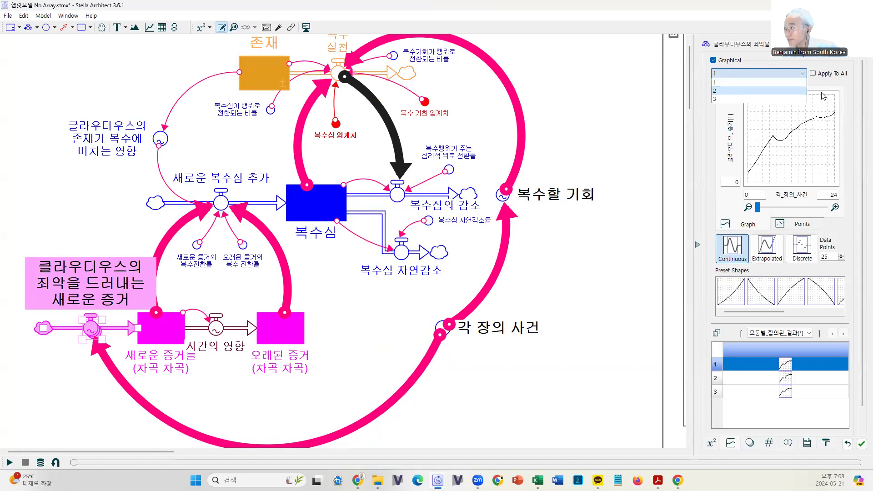
click(838, 63)
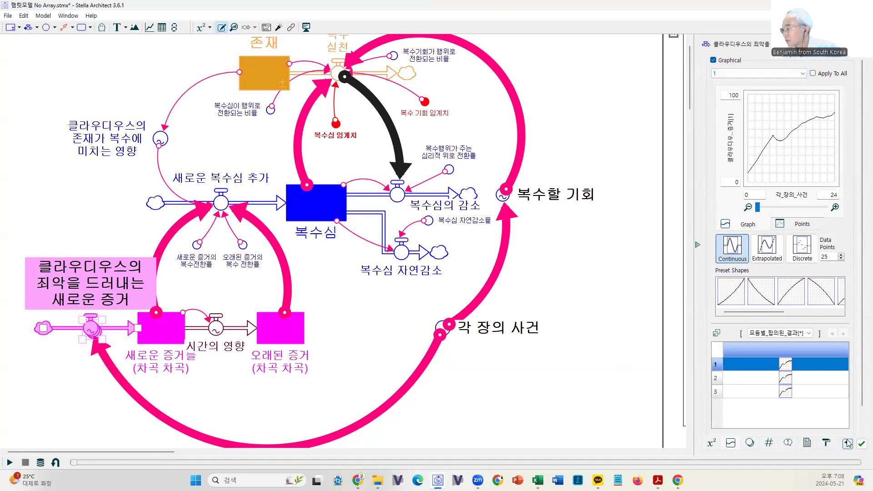
Change the indexing of the dimension 모둠별 합의된 결과 to Label in the Array Editor
click(50, 19)
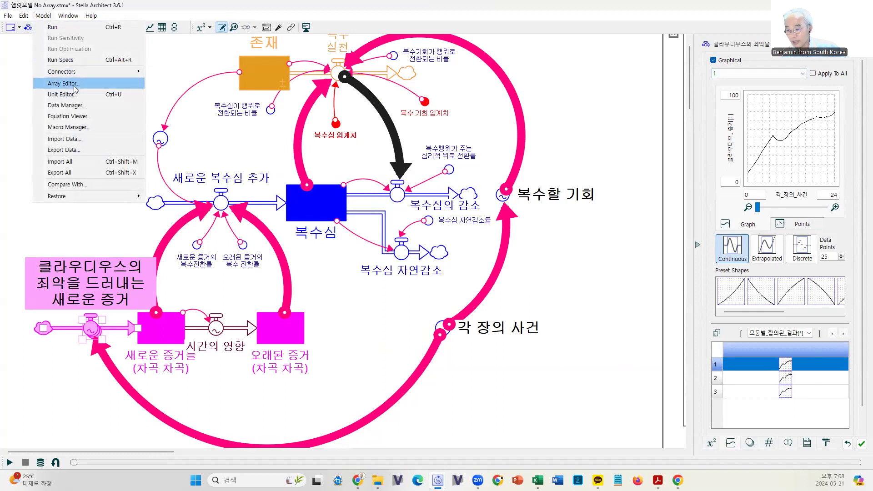
click(76, 88)
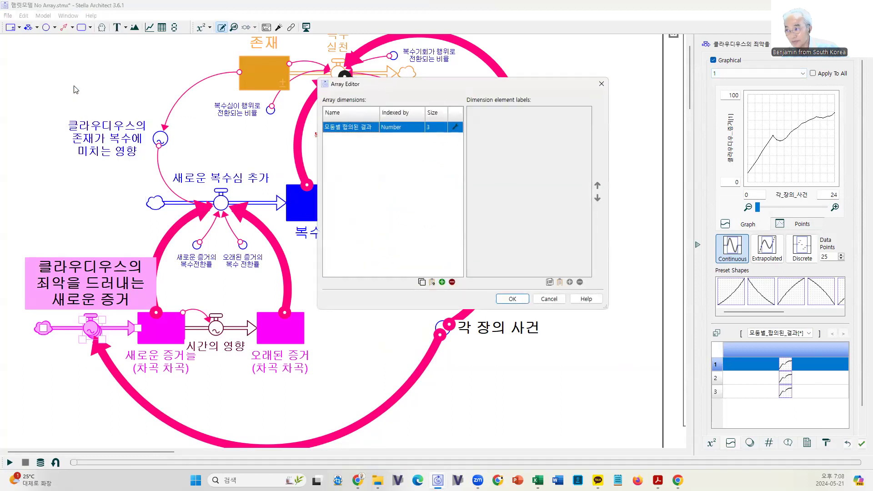
click(412, 131)
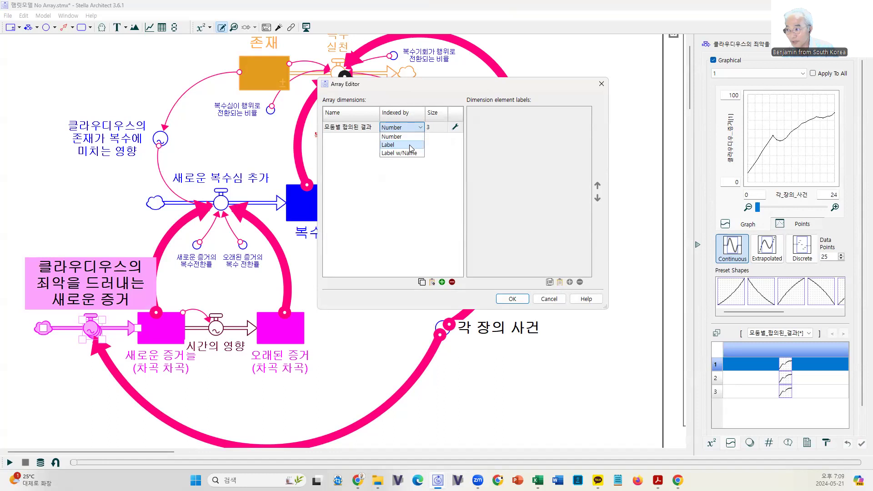
click(411, 145)
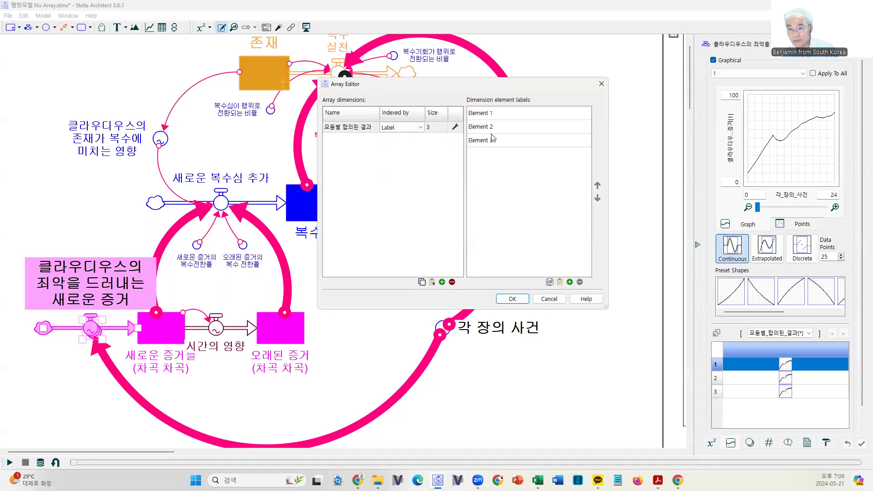
Label the three dimension elements 1모둠, 2모둠 and 3모둠 and apply the array settings
double_click(486, 114)
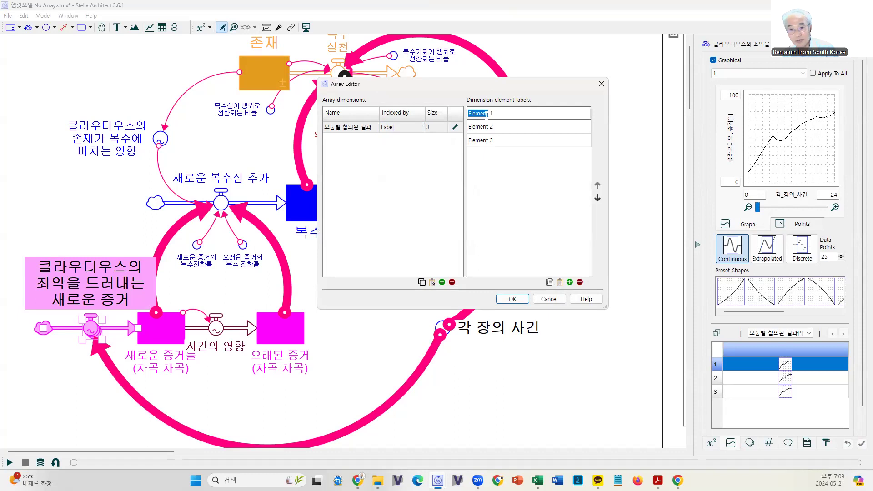
click(487, 115)
drag(493, 114, 470, 109)
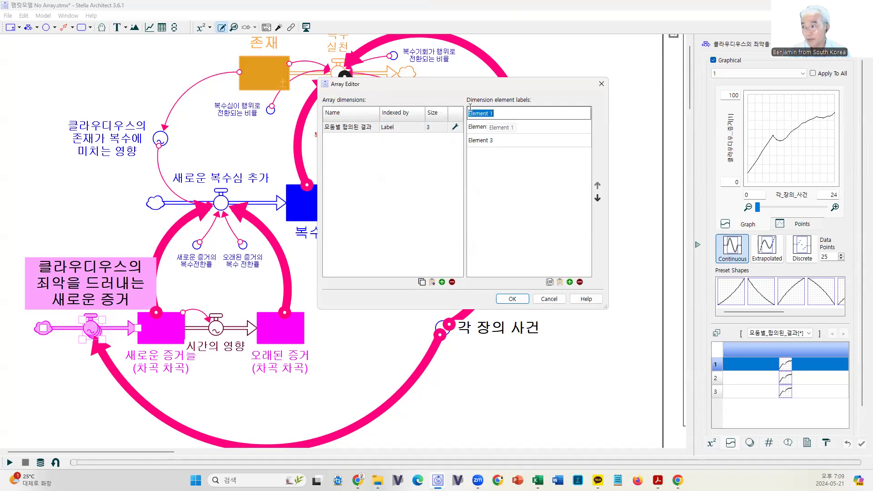
text(모둠)
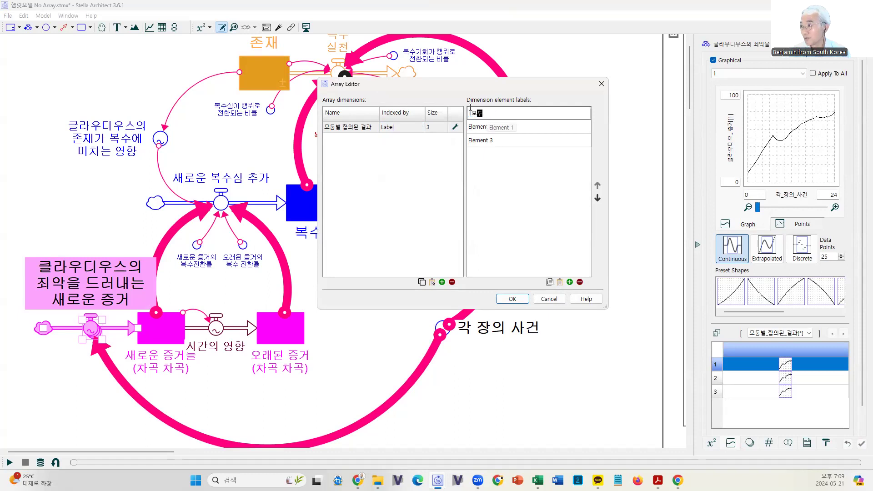
key(Return)
text(2모)
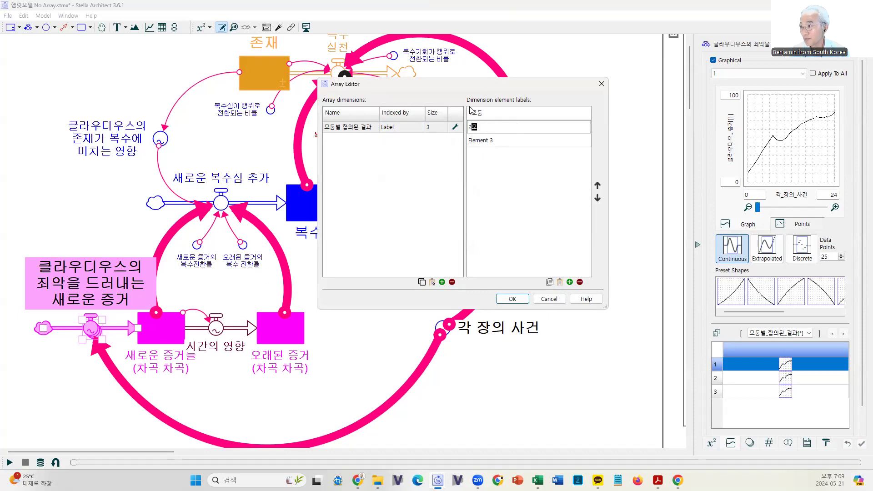
text(둠)
key(Return)
text(3모)
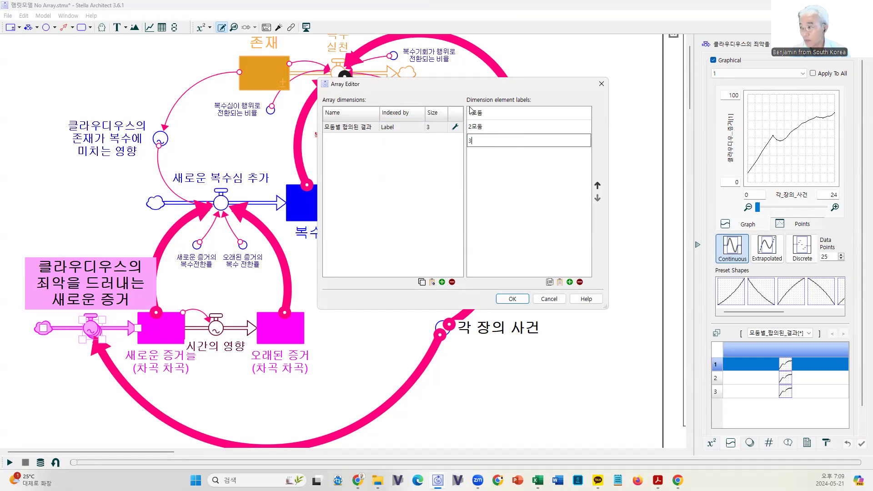
text(둠)
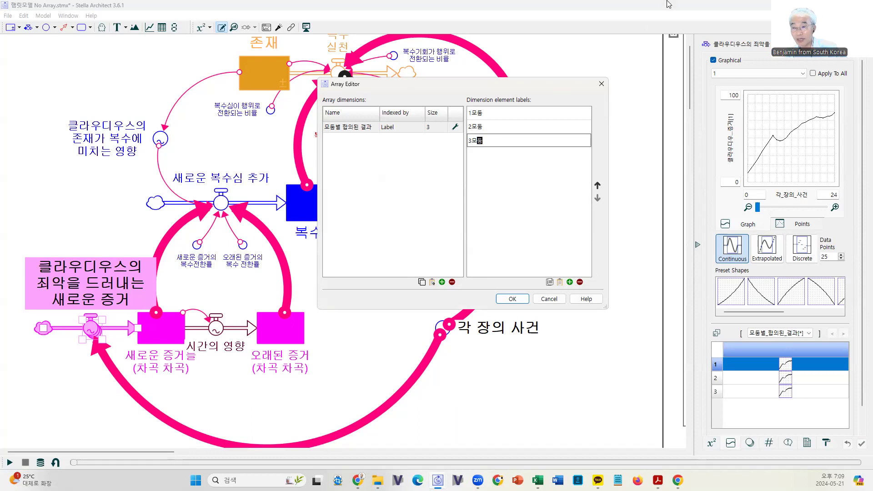
click(507, 302)
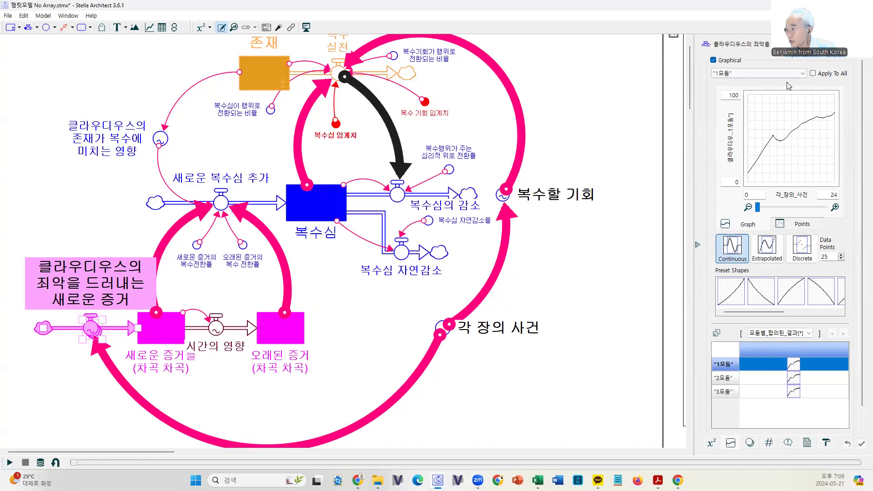
Try reshaping the start of the 2모둠 curve separately, and compare it with the 3모둠 and 1모둠 curves
click(732, 75)
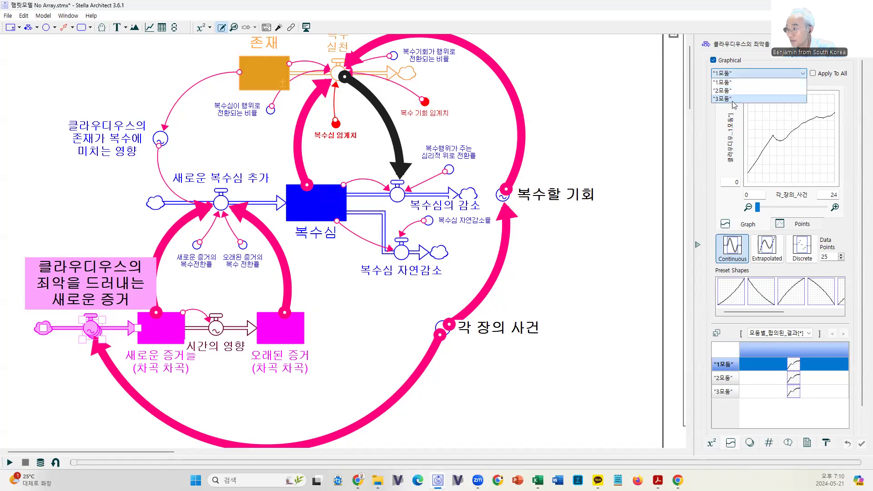
click(740, 74)
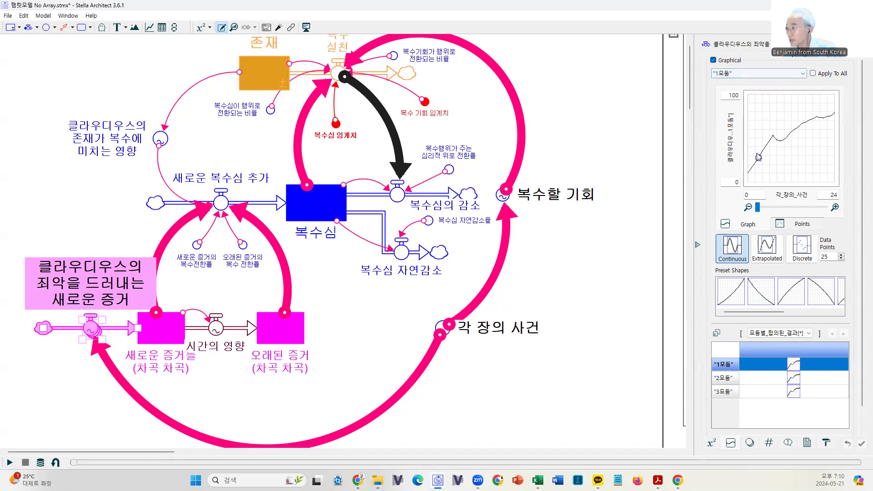
click(741, 74)
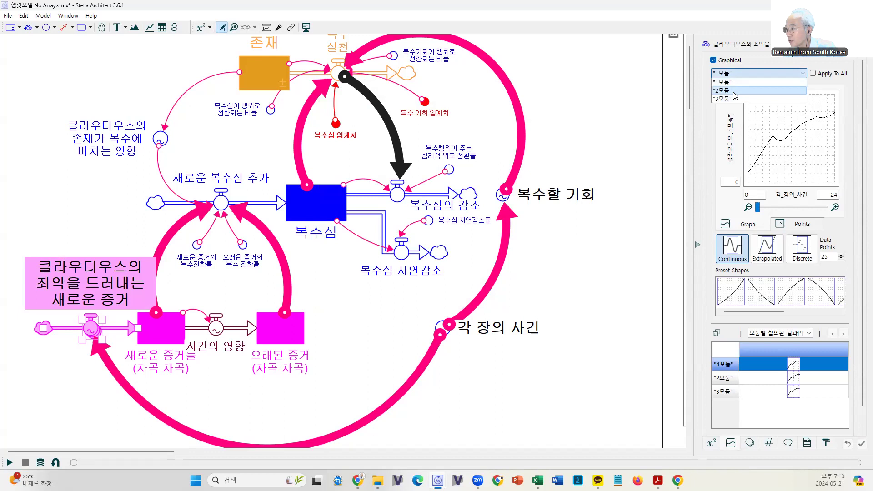
click(733, 89)
click(749, 154)
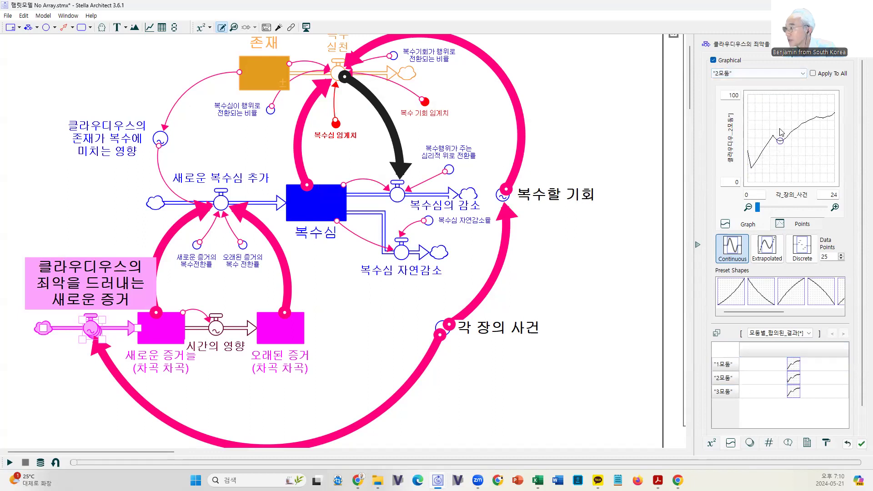
click(726, 76)
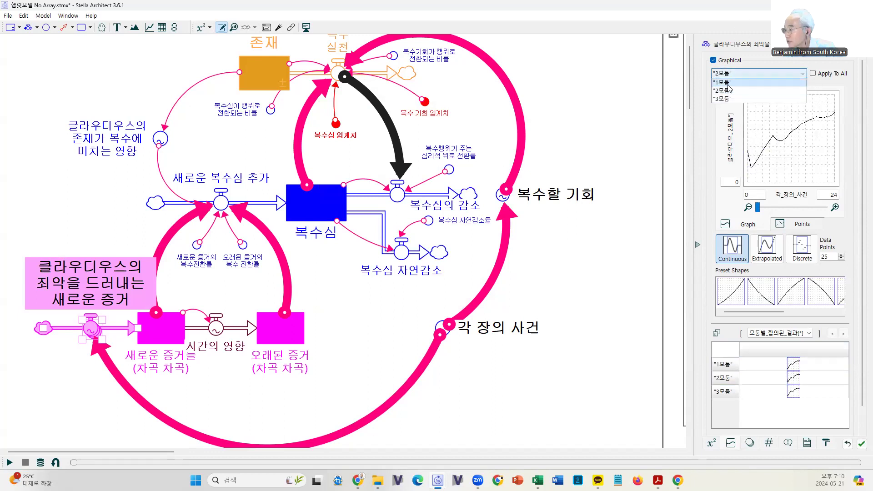
click(727, 98)
click(725, 76)
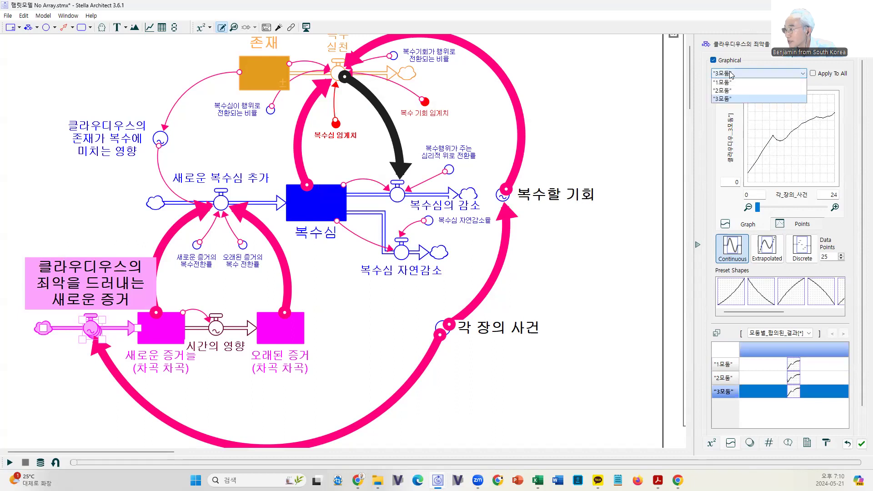
click(726, 81)
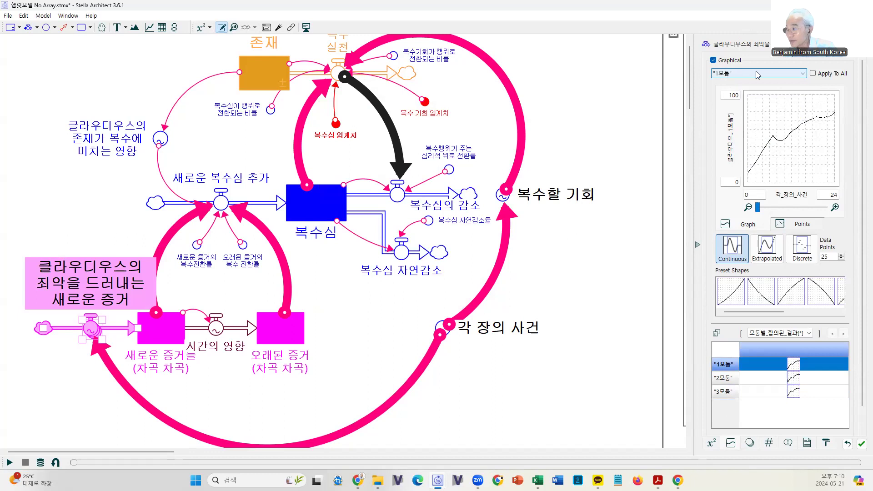
Turn Apply To All back on and flatten the shared graphical function to 0 over the whole 각_장의_사건 range
click(813, 74)
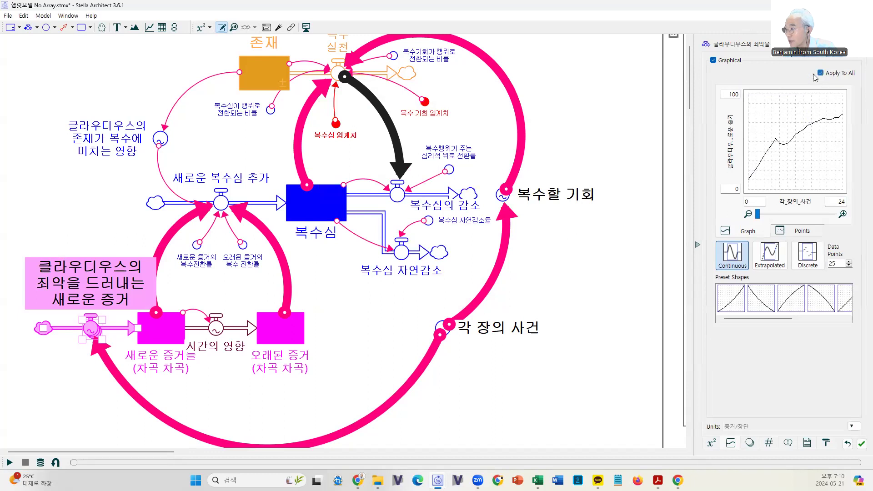
mouse_move(747, 182)
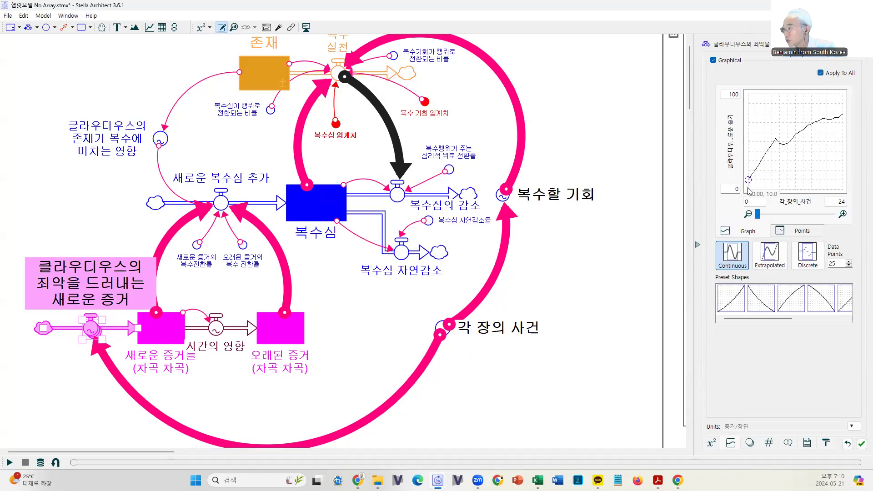
mouse_move(748, 180)
mouse_down()
mouse_move(749, 190)
mouse_move(858, 195)
mouse_up()
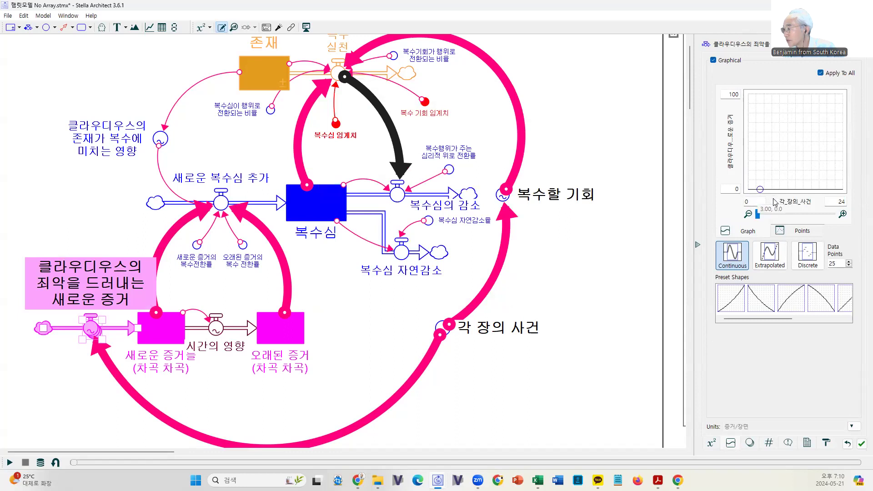
Turn off Apply To All, sketch a wavy curve for 1모둠 starting at about 67 and peaking at 100, and show its points table
click(821, 73)
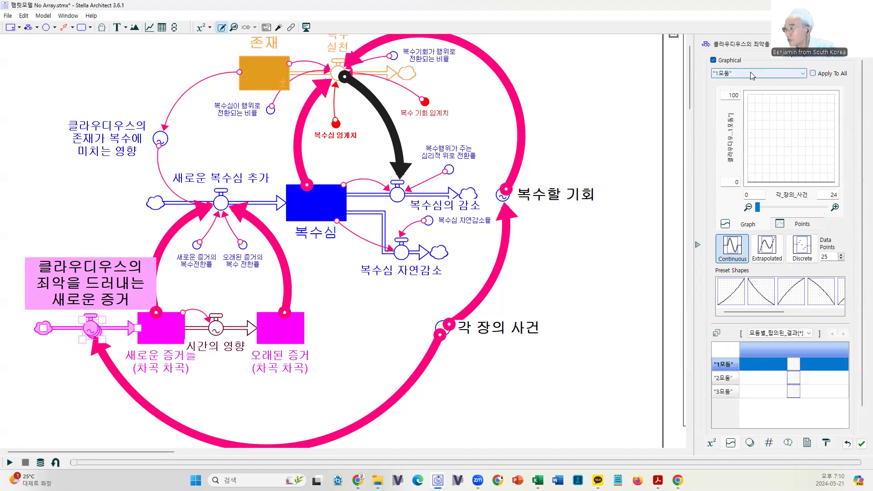
mouse_move(748, 177)
mouse_down()
mouse_move(819, 112)
mouse_move(840, 122)
mouse_up()
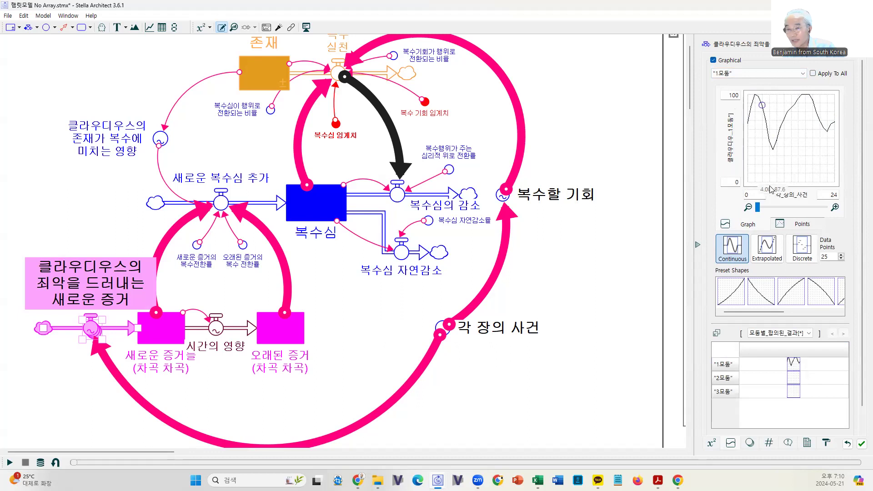
click(803, 228)
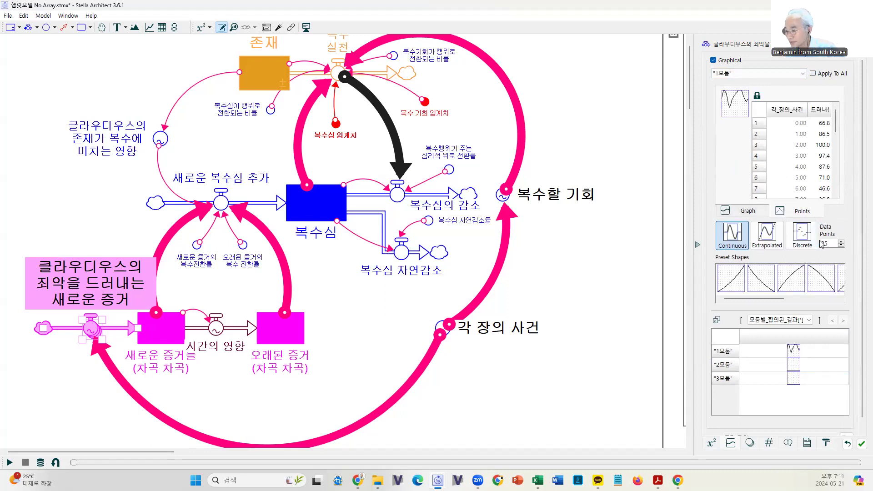
Open individual output values in 1모둠's points table to see how they are edited, and return to the graph view
double_click(821, 145)
double_click(823, 166)
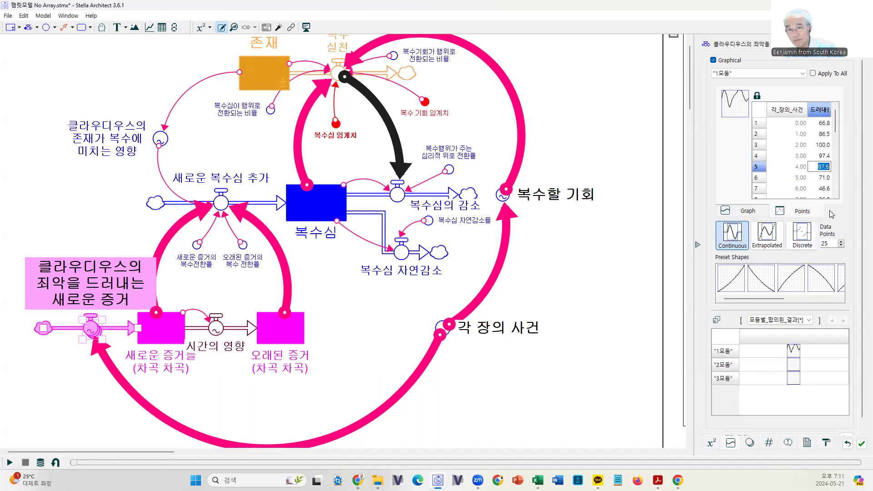
click(797, 213)
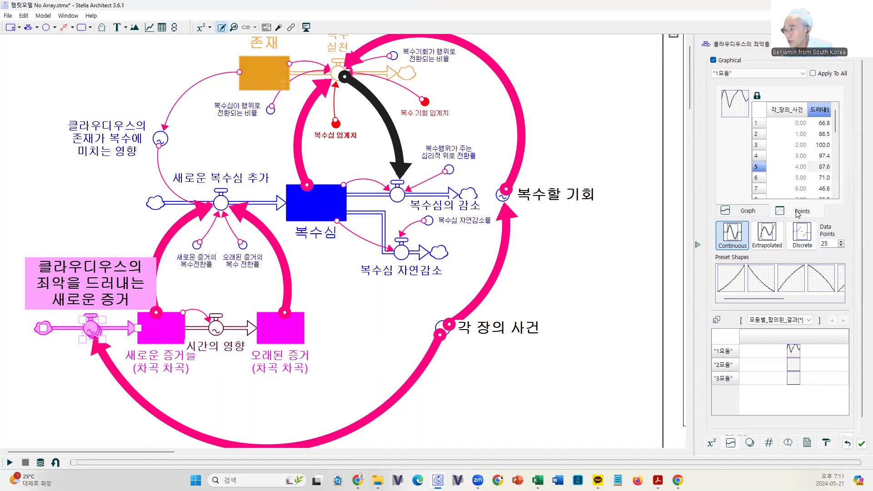
click(750, 214)
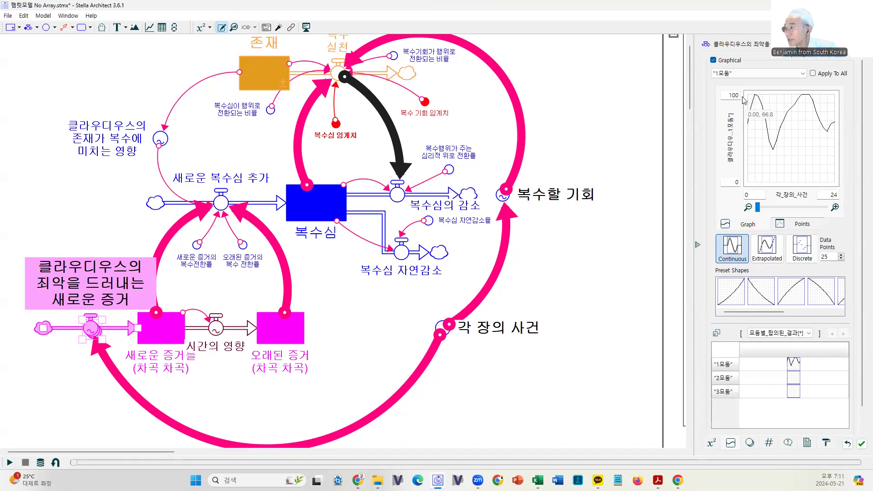
Reset the new-evidence flow's graphical function by turning Graphical off and back on
click(740, 61)
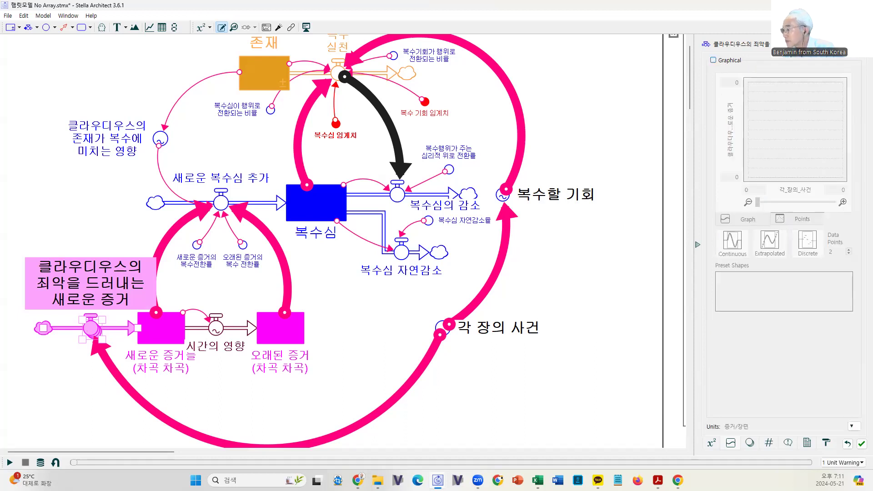
click(709, 444)
click(730, 448)
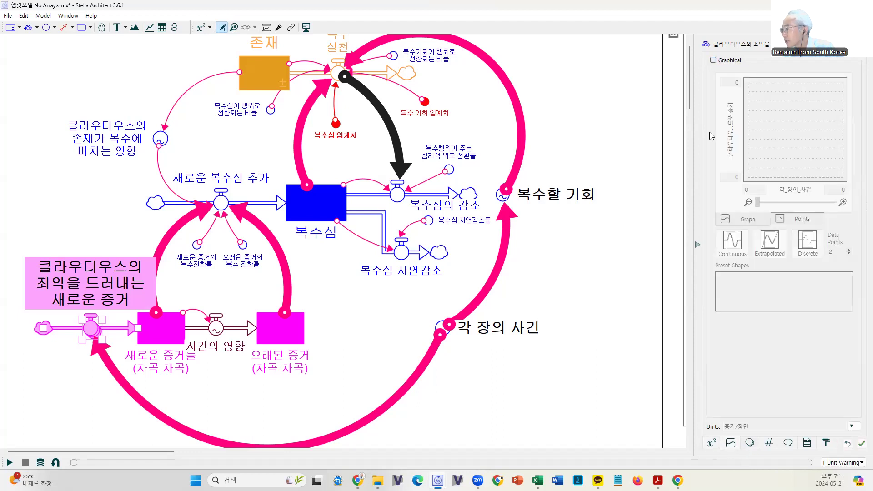
click(713, 60)
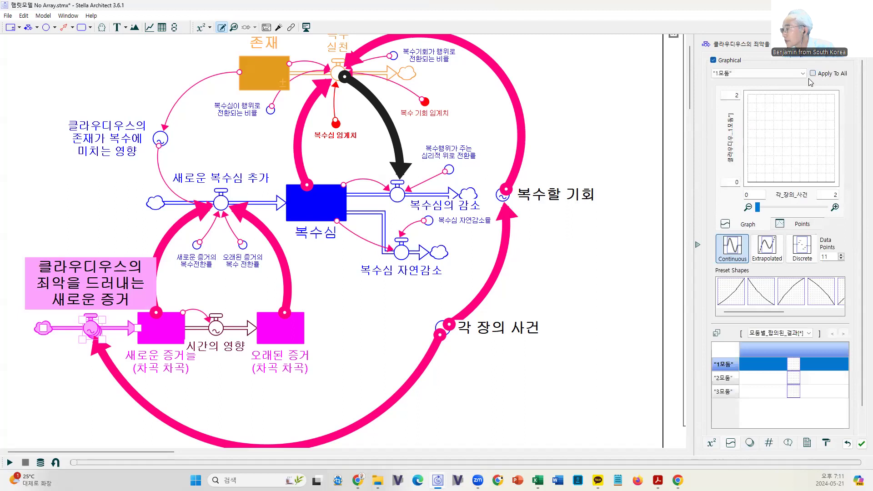
Sketch separate new-evidence curves: a high twin-peaked one for 1모둠, a single early peak for 2모둠 and a mostly rising one for 3모둠
mouse_move(747, 181)
mouse_down()
mouse_move(746, 133)
mouse_move(834, 112)
mouse_move(834, 122)
mouse_up()
click(750, 74)
click(736, 90)
mouse_move(748, 170)
mouse_down()
mouse_move(767, 97)
mouse_move(836, 153)
mouse_up()
click(758, 73)
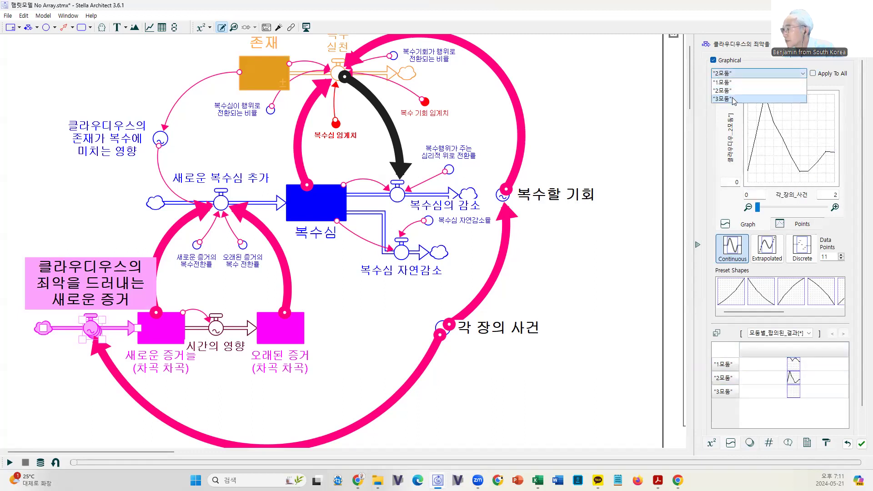
click(733, 99)
drag(748, 145, 839, 94)
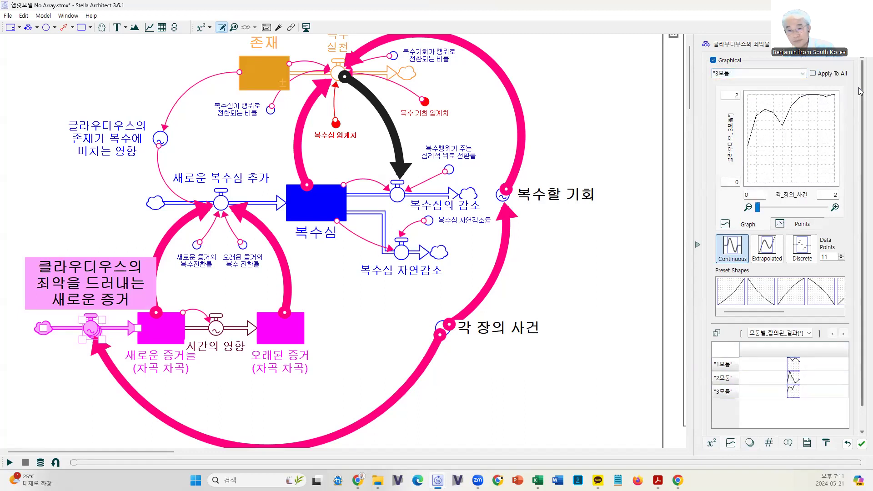
click(90, 334)
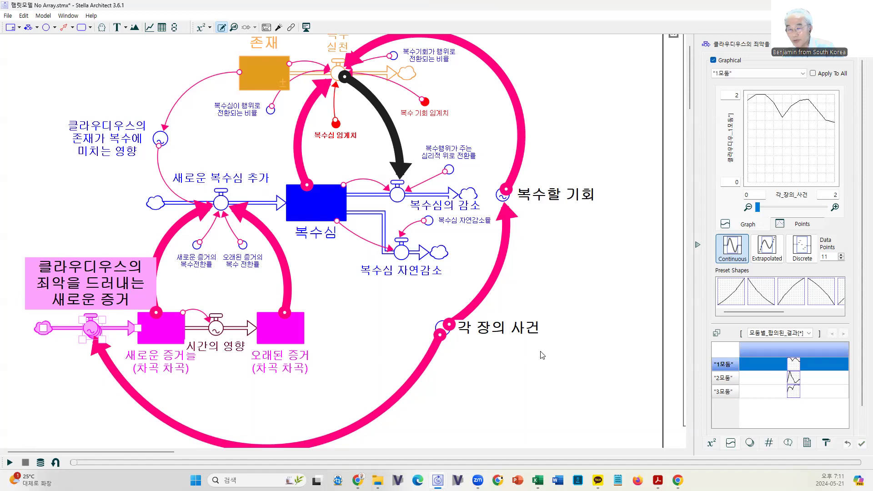
Make the 복수할 기회 converter arrayed with the 모둠별 합의된 결과 dimension
click(501, 200)
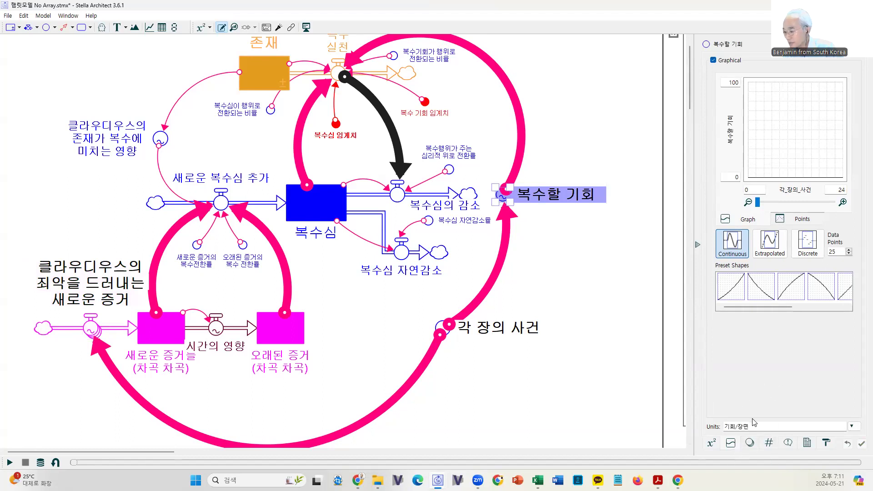
click(749, 443)
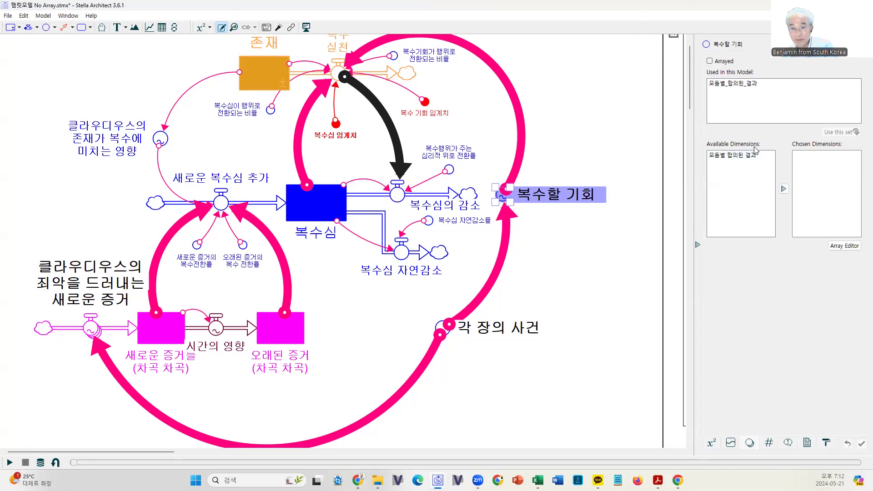
click(733, 155)
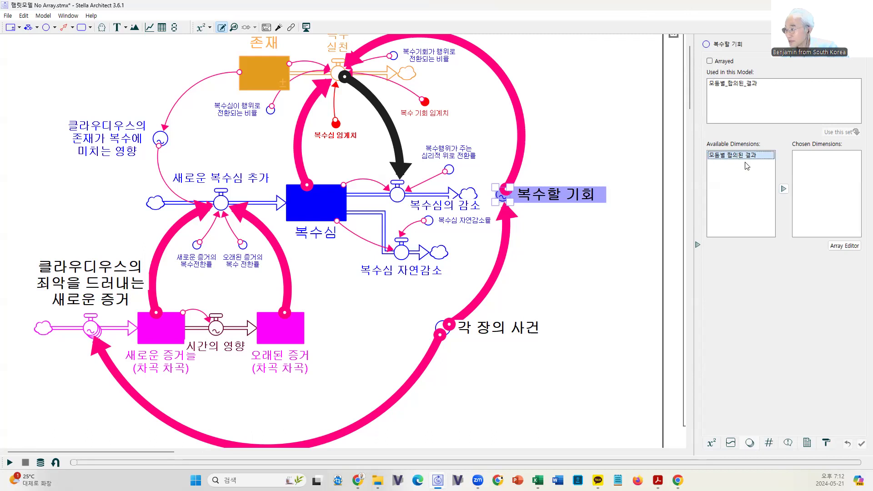
click(784, 189)
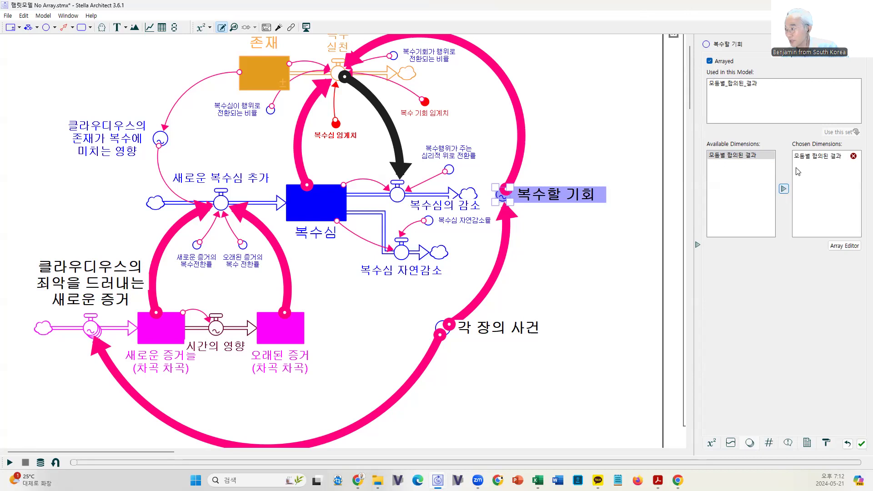
Set the upper limit of the 복수할 기회 graphical function to 10 for all elements, leaving Apply To All off
click(730, 445)
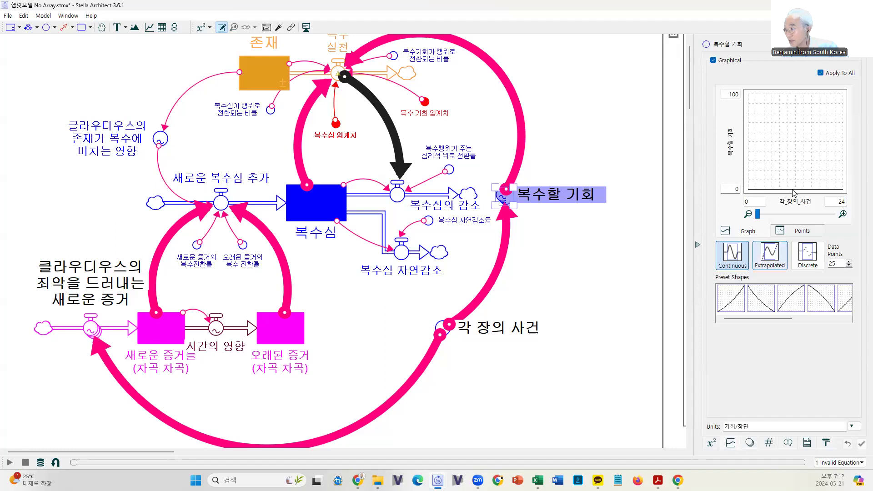
click(821, 72)
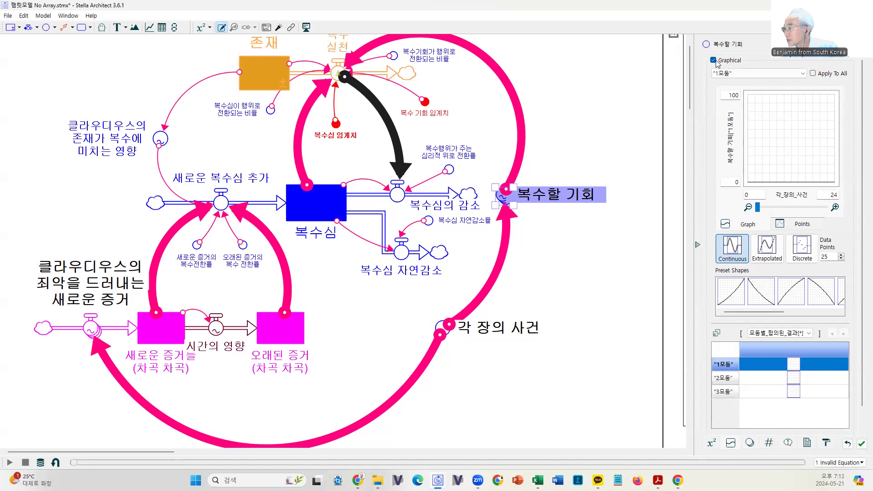
drag(728, 96, 744, 98)
text(10)
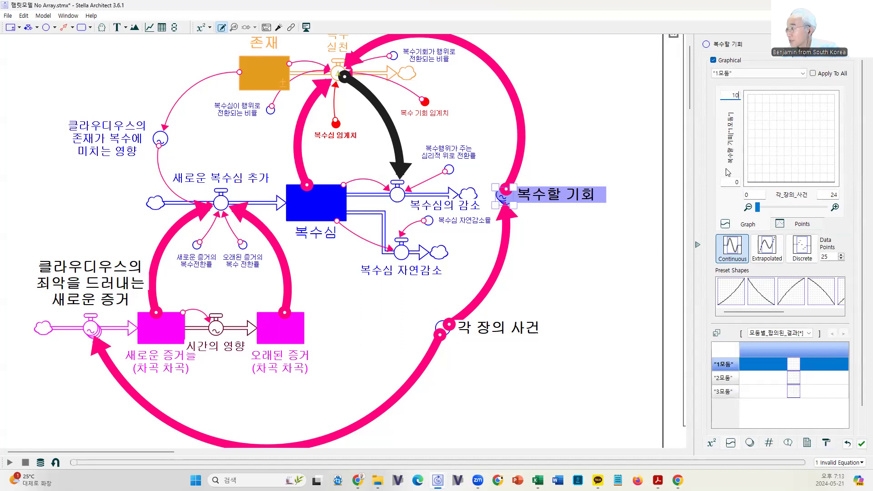
click(813, 74)
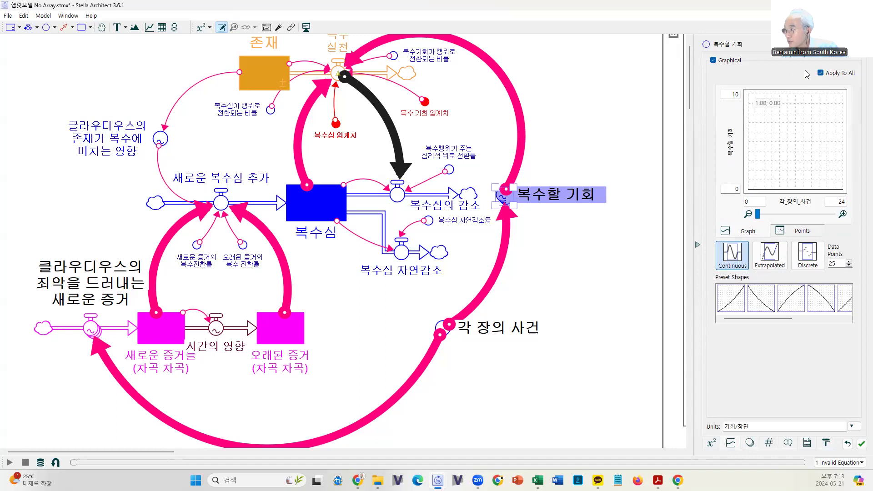
click(821, 74)
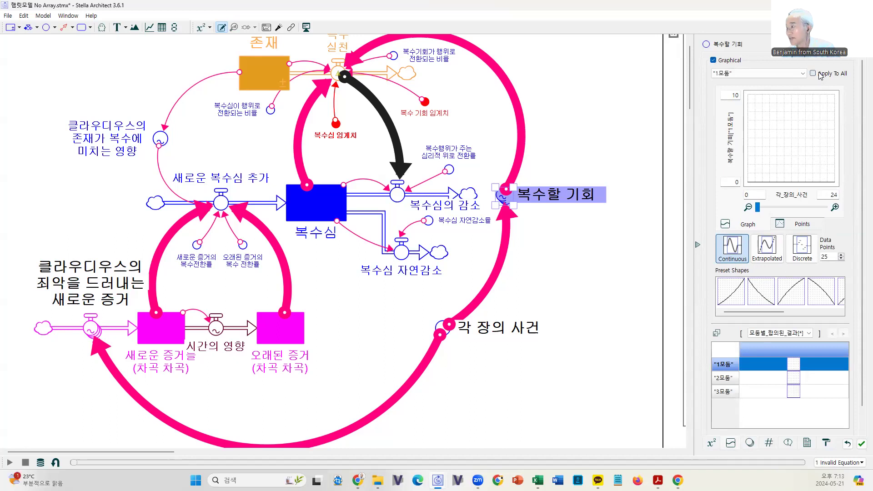
Sketch a different 복수할 기회 curve with high peaks for each of 1모둠, 2모둠 and 3모둠, and apply them
mouse_move(747, 184)
mouse_down()
mouse_move(782, 96)
mouse_move(825, 137)
mouse_move(834, 169)
mouse_up()
click(765, 78)
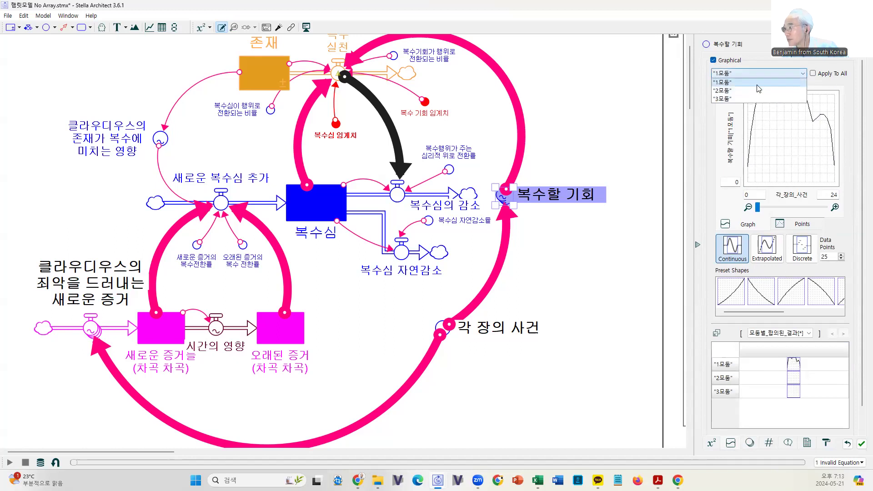
click(759, 90)
mouse_move(747, 153)
mouse_down()
mouse_move(755, 134)
mouse_move(758, 182)
mouse_up()
drag(765, 115, 851, 129)
click(752, 79)
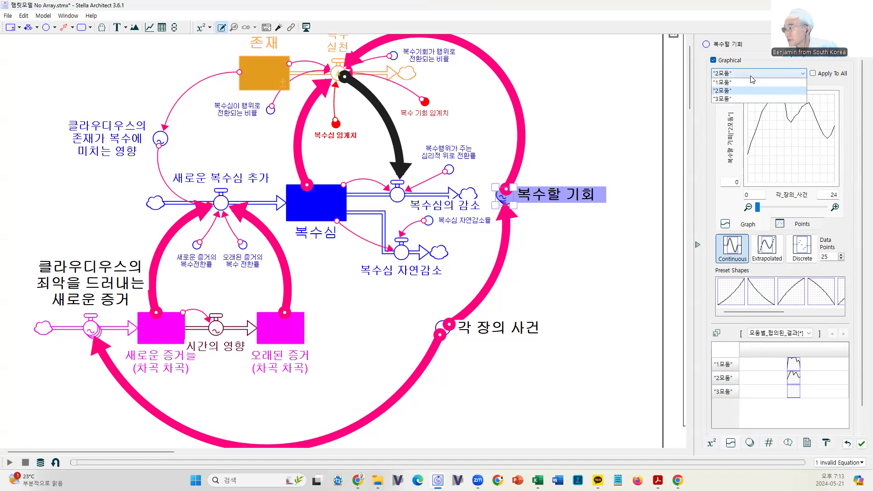
click(730, 99)
mouse_move(747, 143)
mouse_down()
mouse_move(784, 111)
mouse_move(835, 136)
mouse_move(834, 155)
mouse_up()
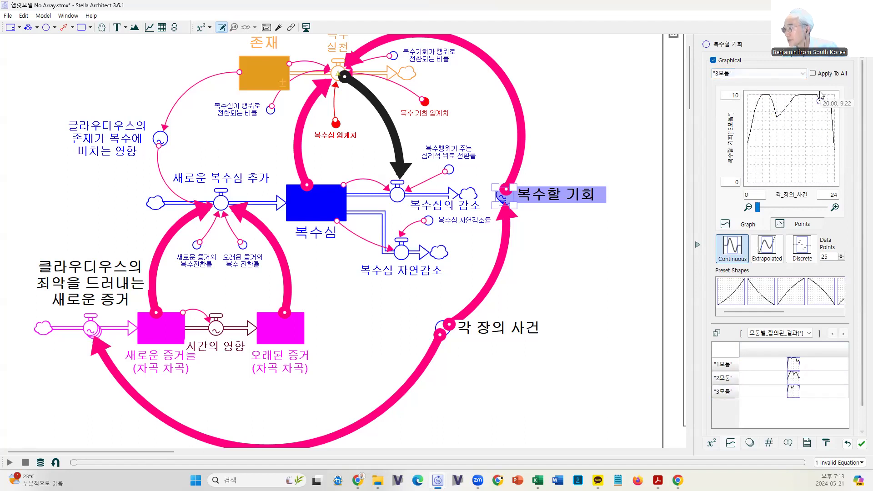
click(861, 443)
Open the invalid equation of the 복수 실천 flow and examine its reference to the arrayed 복수할 기회
click(844, 463)
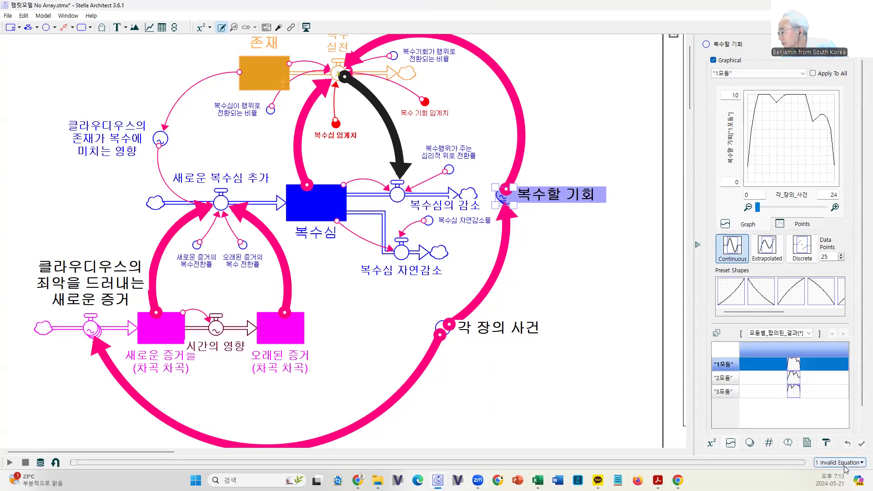
click(676, 451)
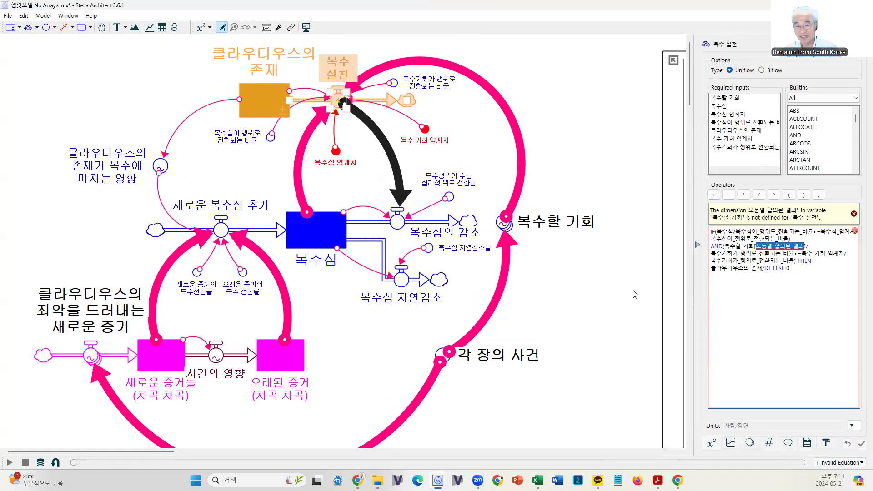
click(630, 173)
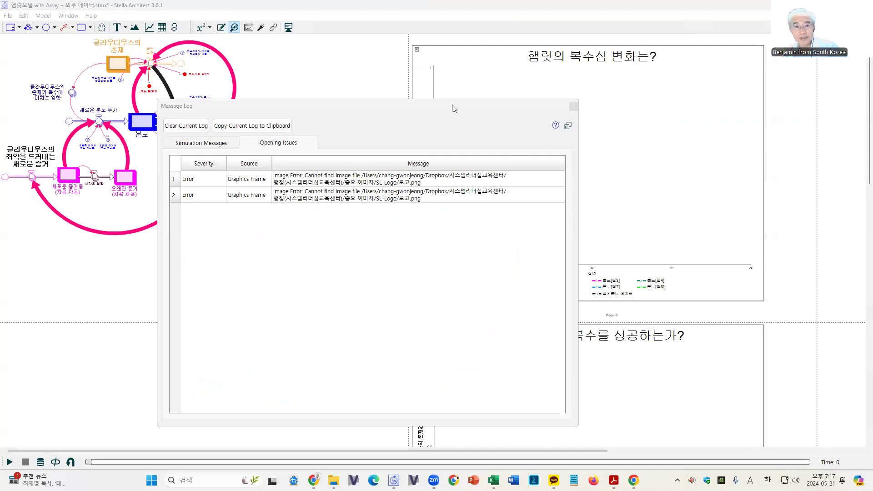
In the 햄릿모델 with Array + 외부 데이터 model, dismiss the message log and view the 새로운 증거들 stock's array settings
drag(451, 108, 436, 238)
click(557, 237)
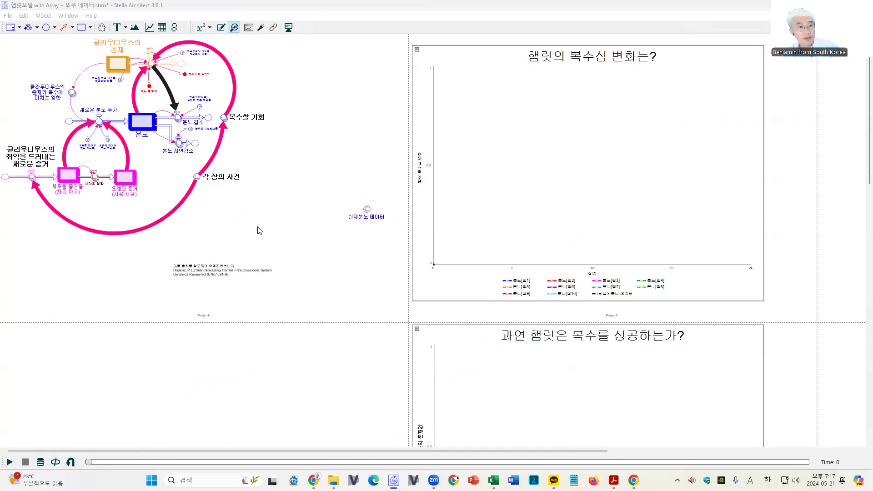
double_click(71, 177)
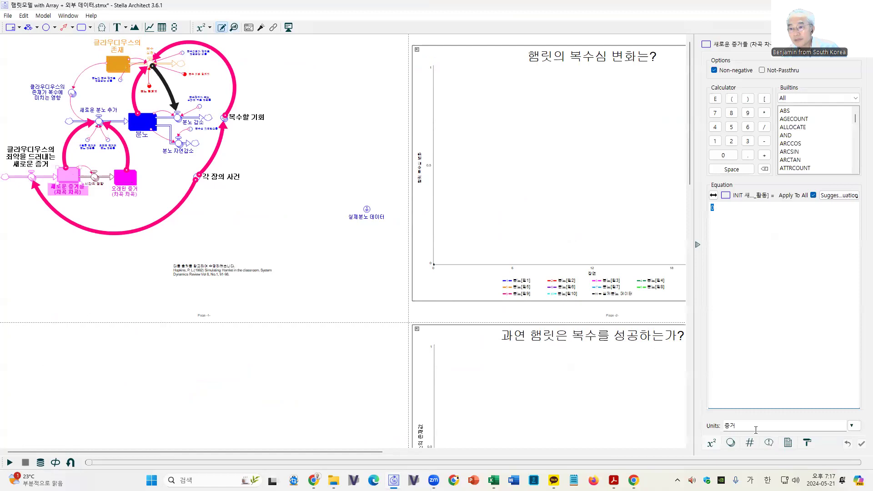
click(731, 443)
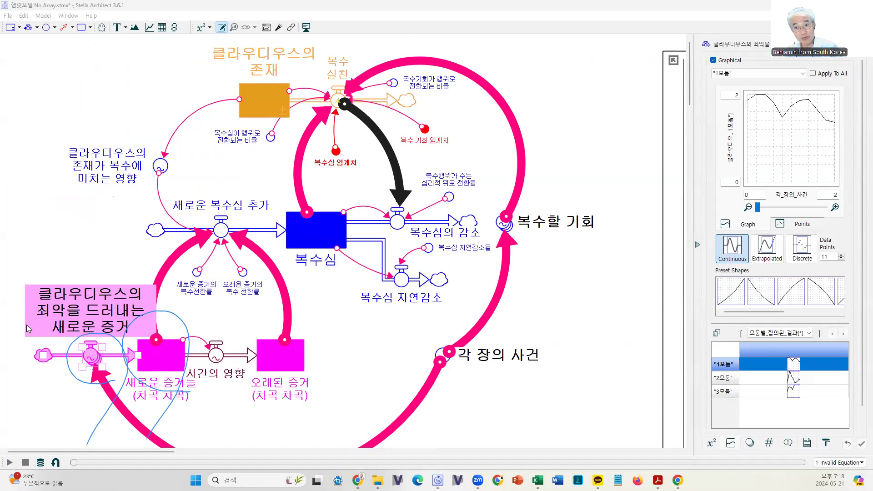
In the No Array model, array the 새로운 증거들 stock by 모둠별 합의된 결과, and check the 시간의 영향 flow's array settings
click(165, 366)
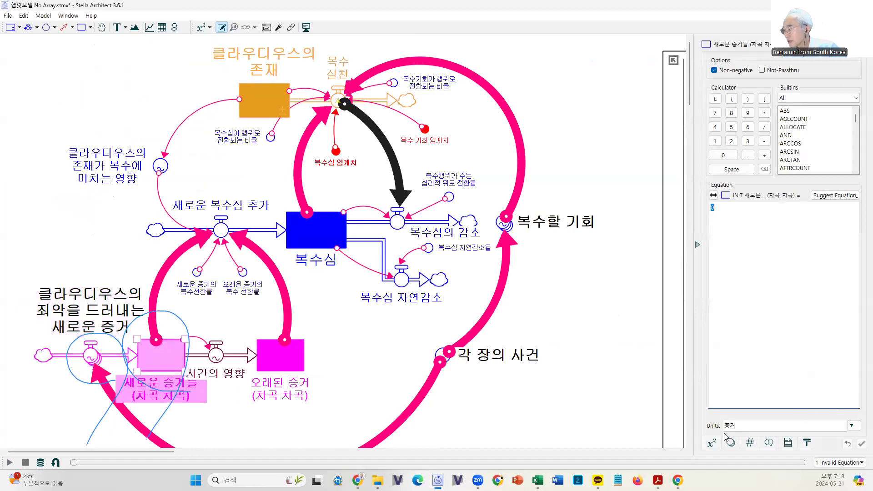
click(733, 447)
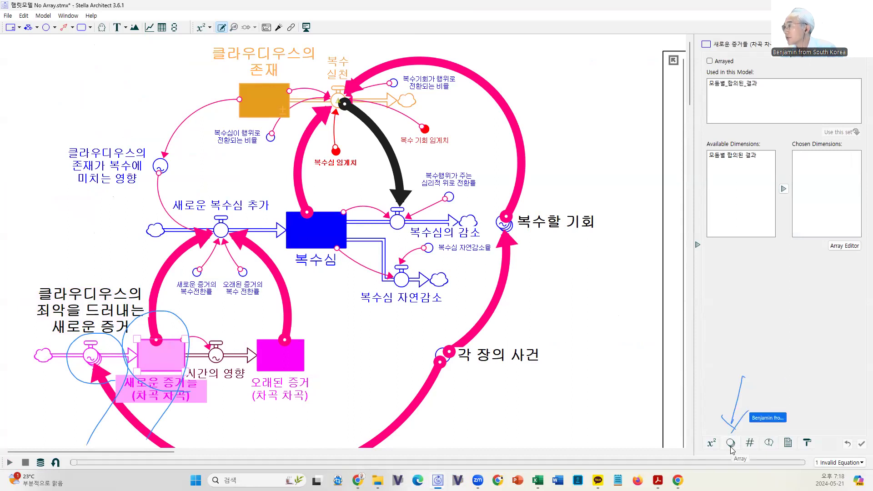
click(710, 61)
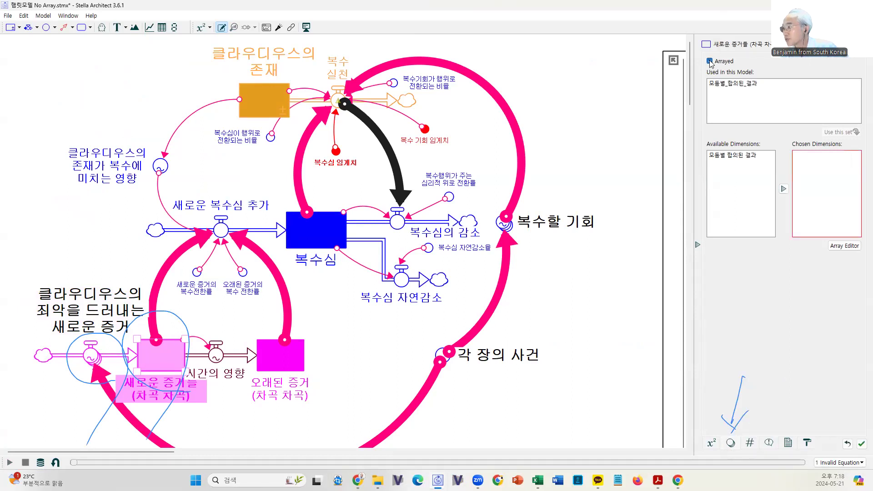
click(733, 155)
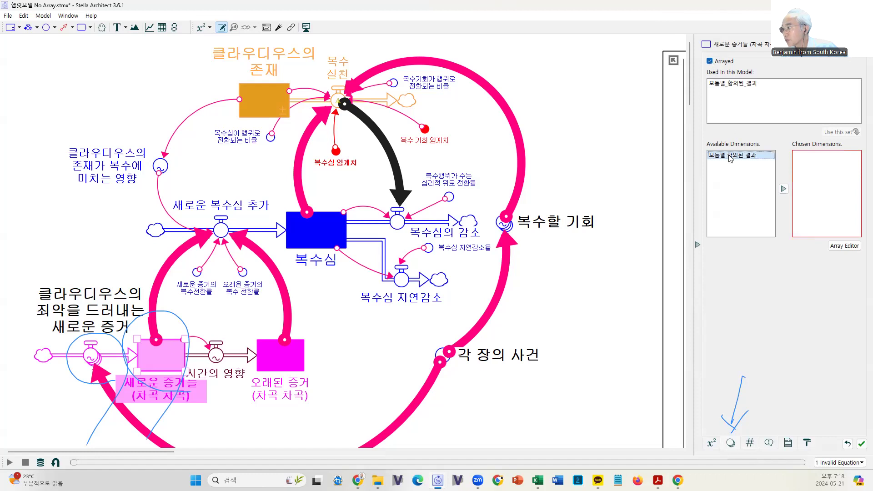
click(784, 190)
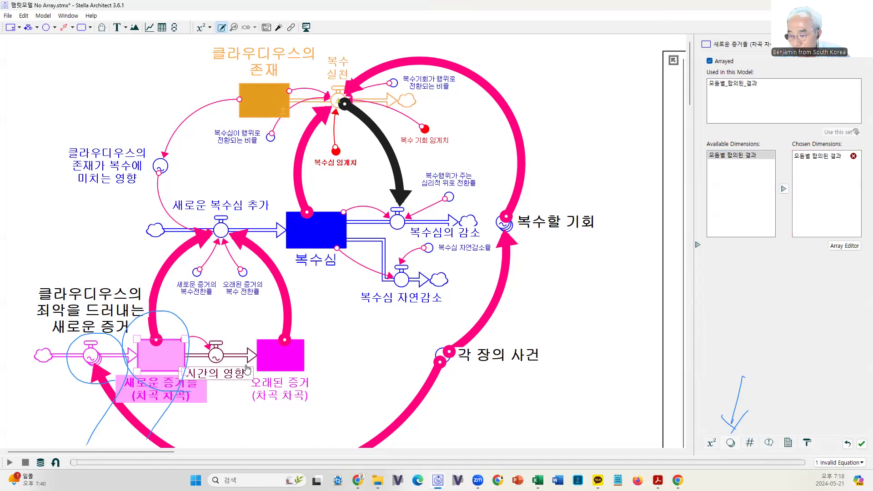
click(217, 357)
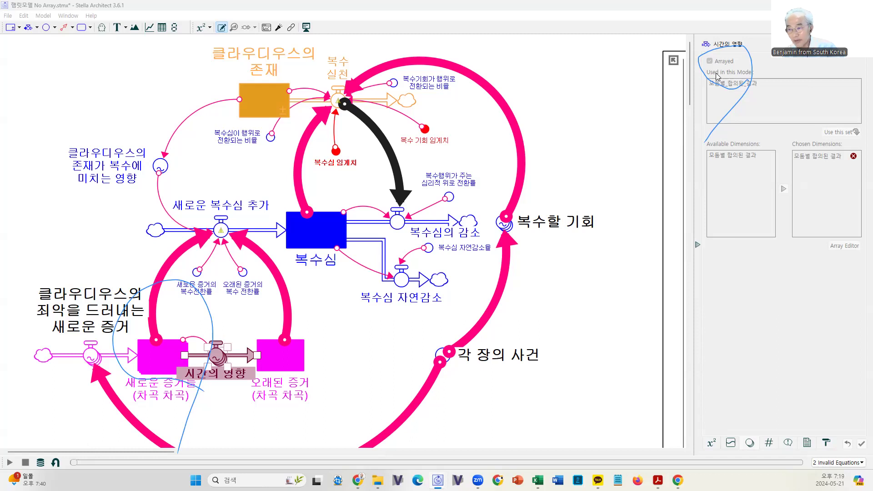
Array the 오래된 증거 stock by the 모둠별 합의된 결과 dimension
click(296, 371)
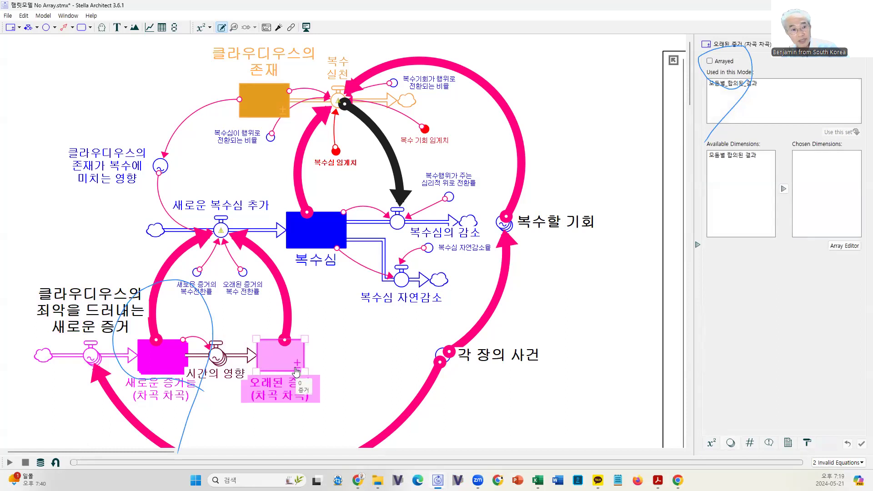
click(709, 61)
click(728, 155)
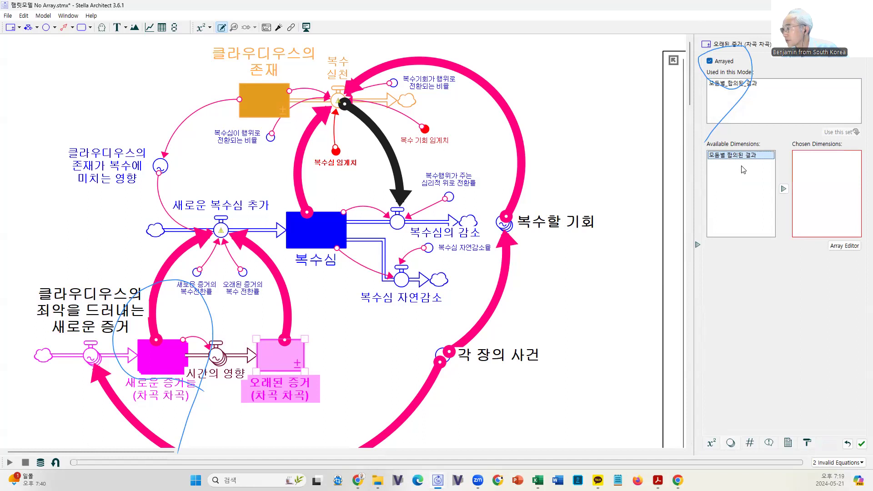
double_click(738, 157)
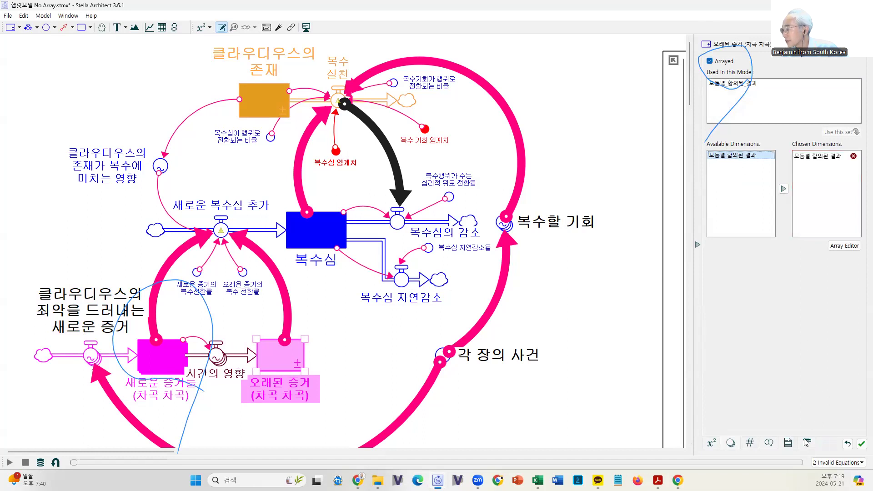
click(860, 447)
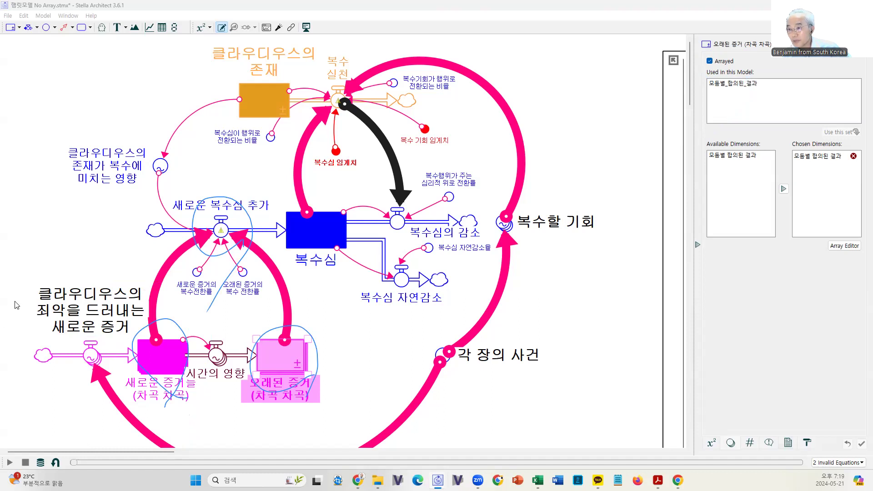
Try arraying the 새로운 복수심 추가 flow by 모둠별 합의된 결과, and revert the change
click(221, 230)
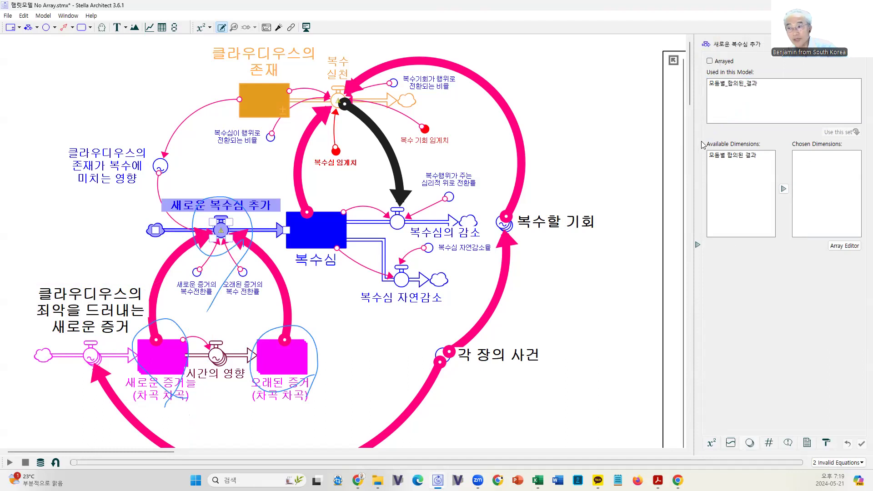
click(710, 61)
click(733, 155)
click(783, 189)
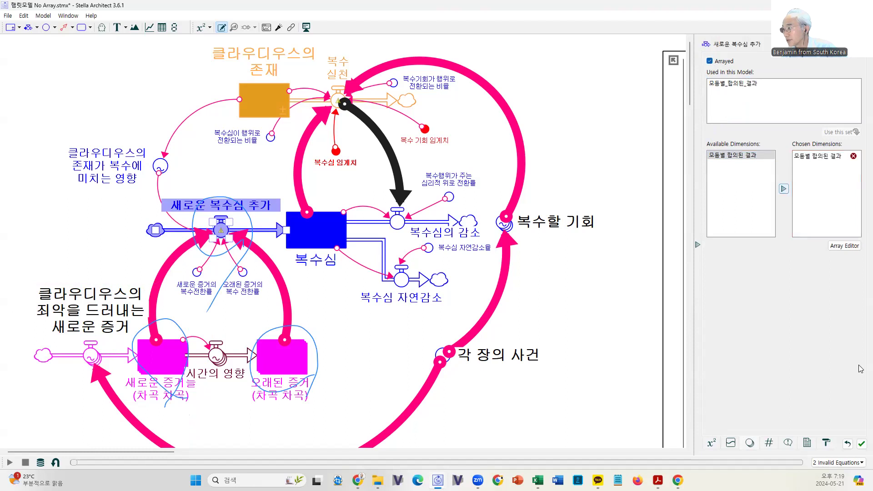
click(860, 445)
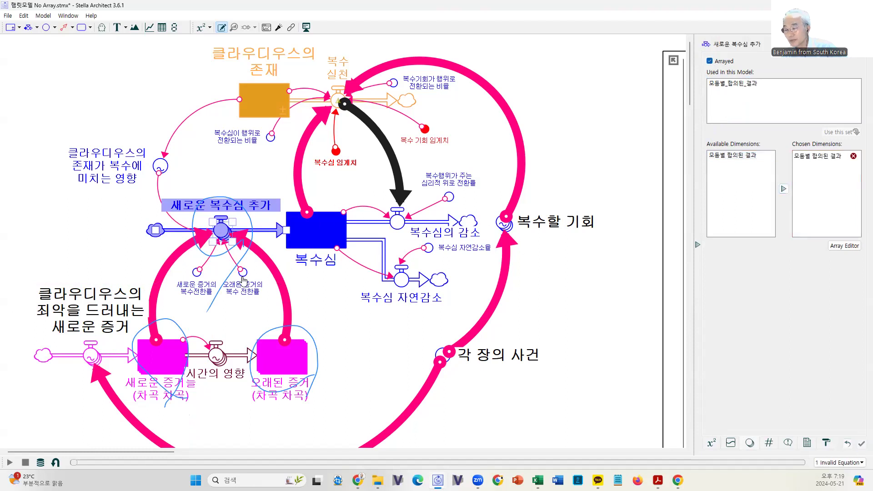
click(159, 241)
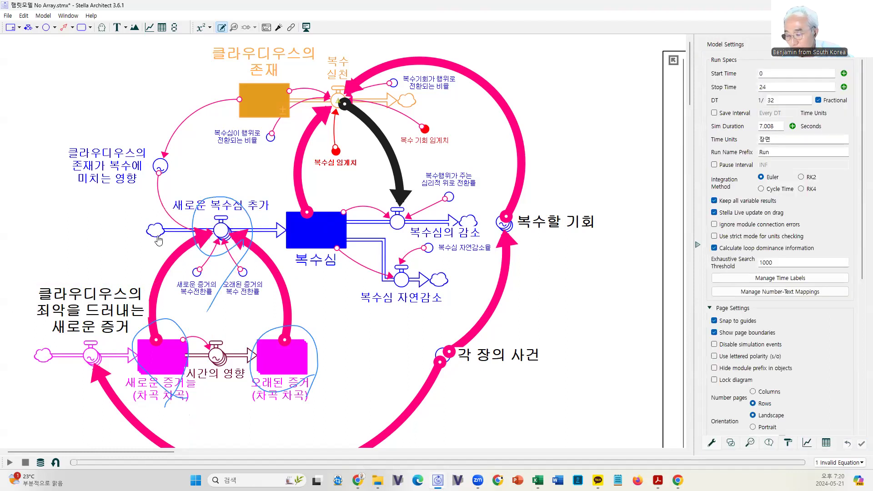
click(158, 241)
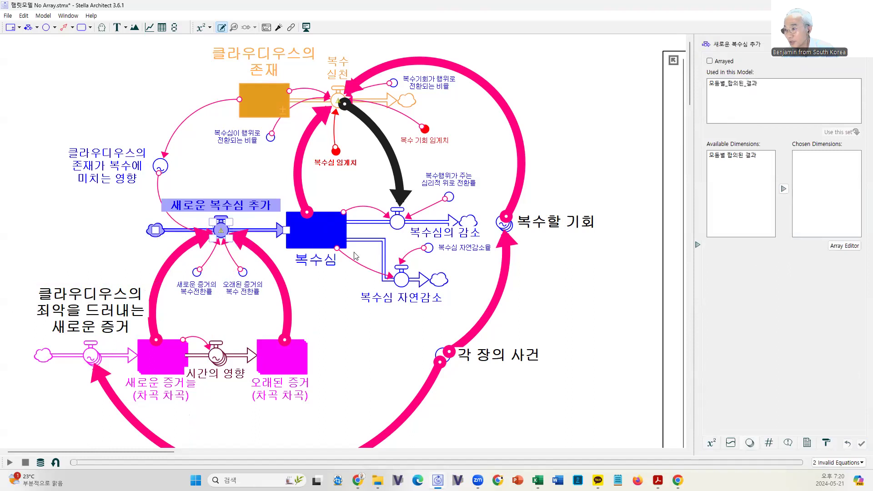
Open the invalid equation of the 새로운 복수심 추가 flow and examine its references to the arrayed evidence stocks
click(355, 331)
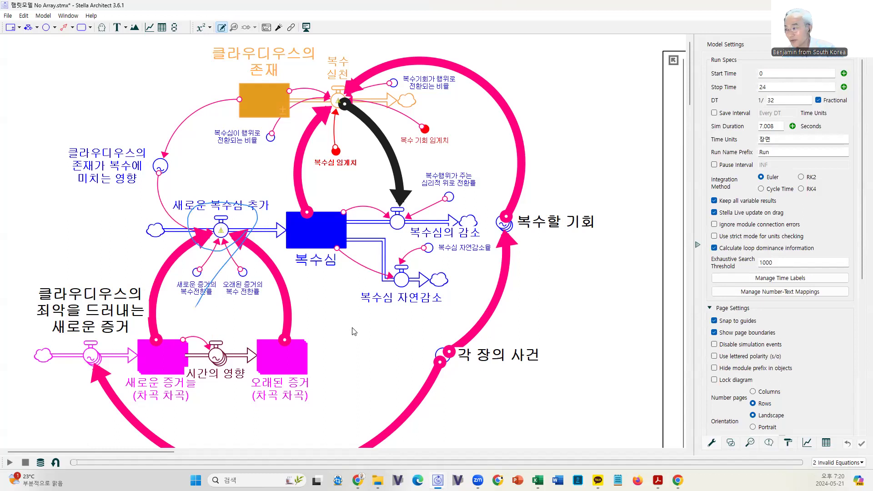
click(222, 231)
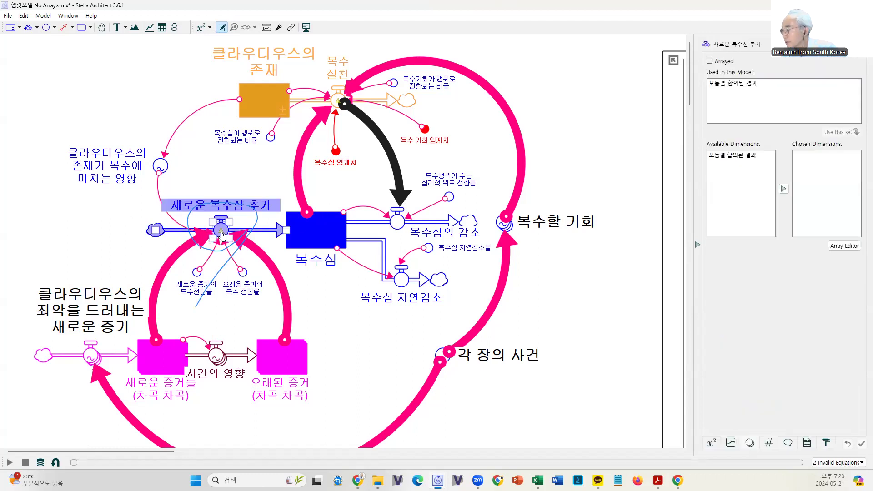
click(710, 443)
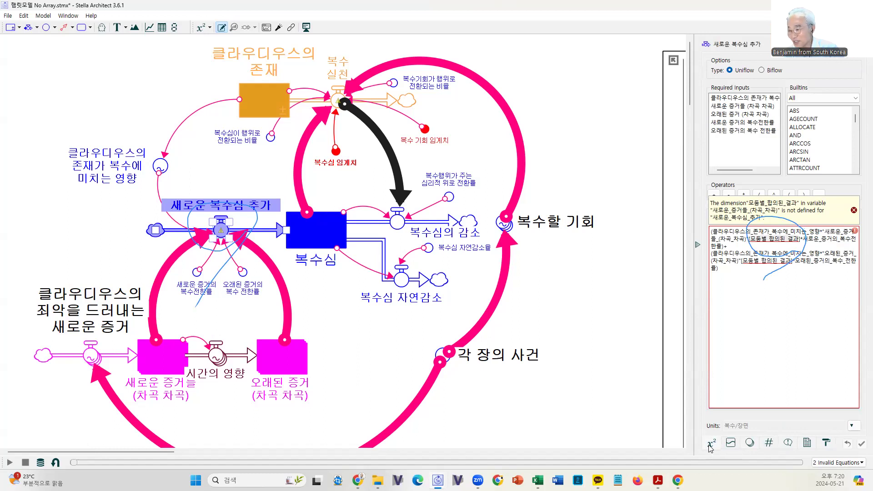
Array the 새로운 복수심 추가 flow by 모둠별 합의된 결과 and check its value for each group
click(750, 443)
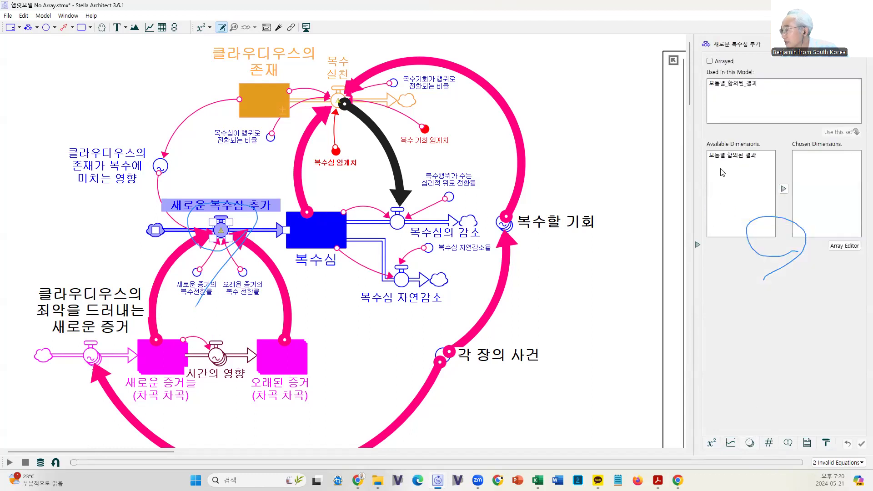
click(709, 61)
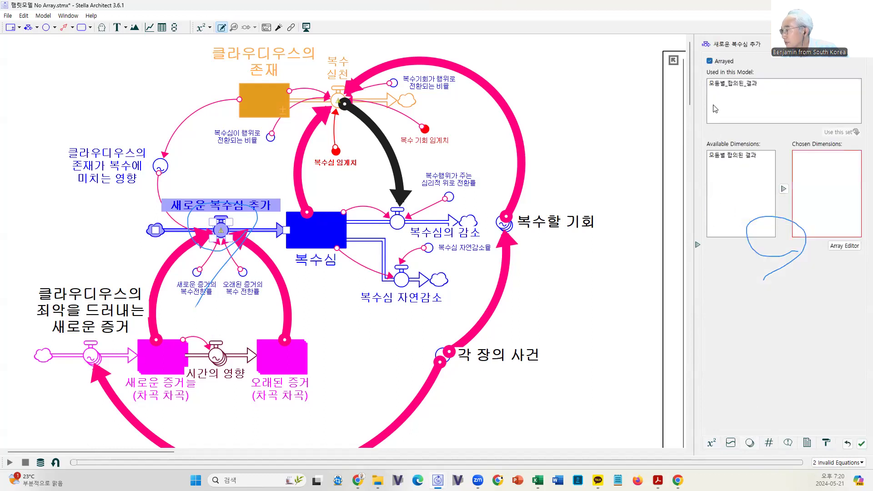
click(717, 155)
click(783, 189)
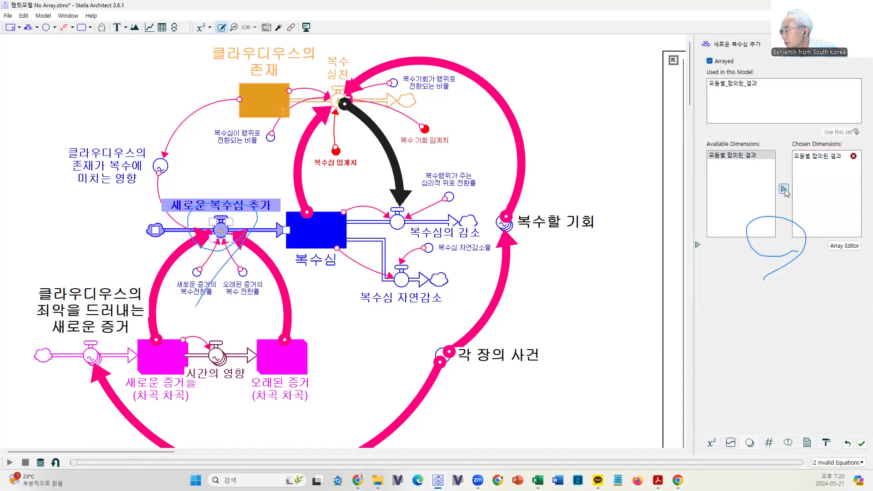
click(860, 445)
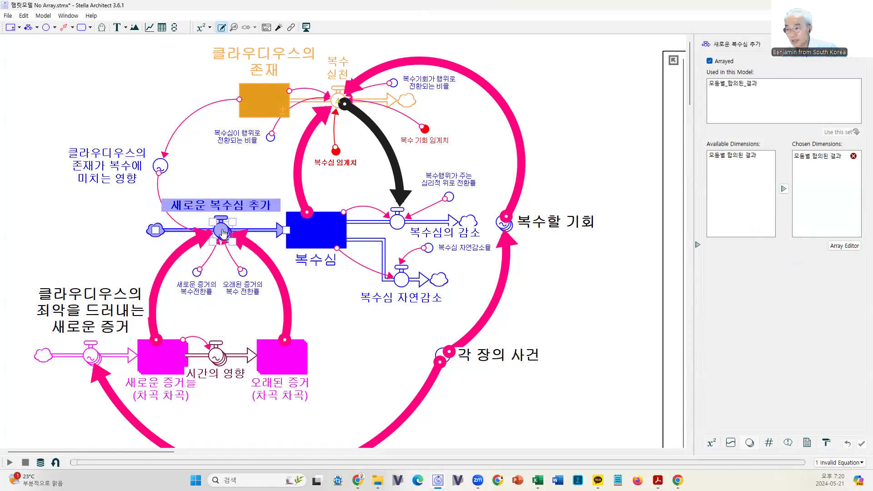
mouse_move(223, 233)
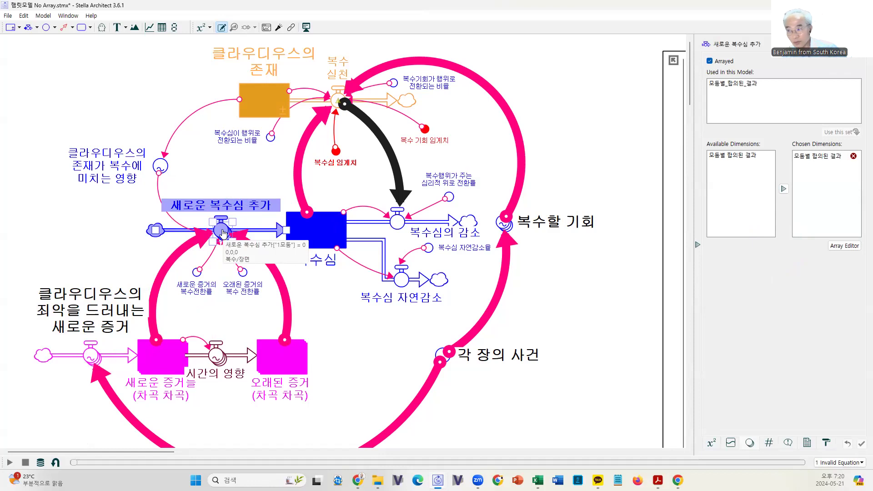
Array the 복수심 stock by 모둠별 합의된 결과 and check its value for each group
click(319, 252)
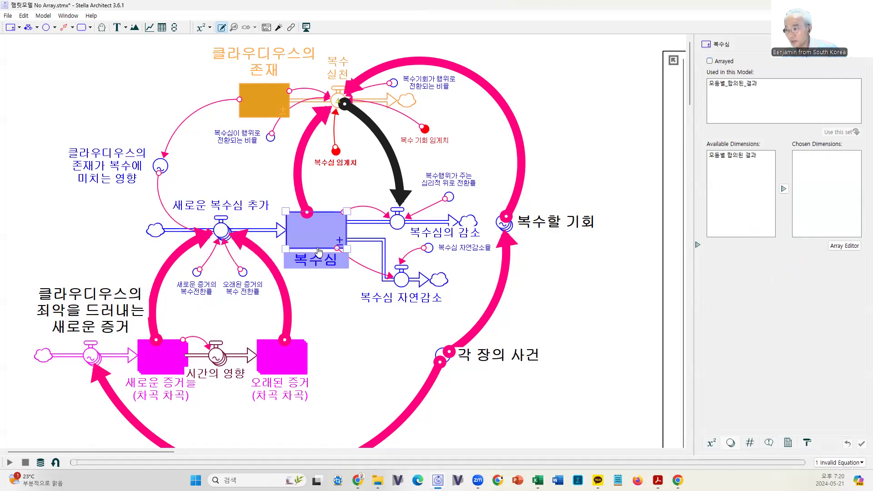
click(709, 62)
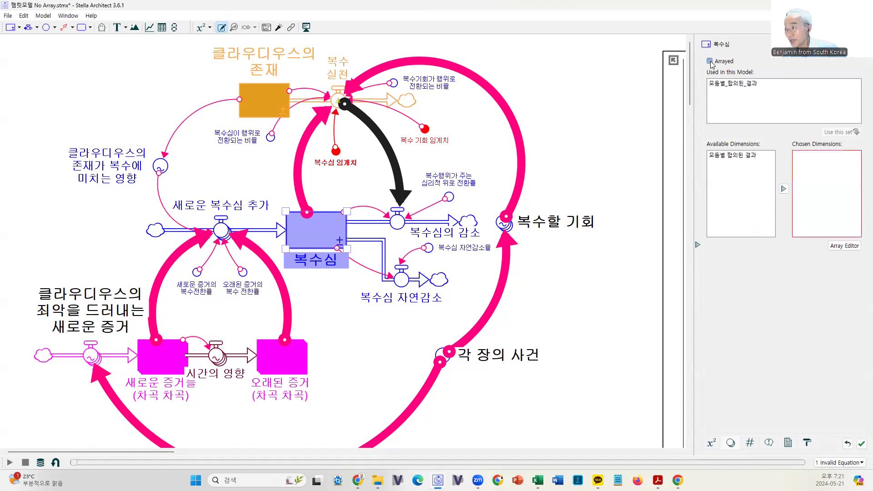
click(733, 155)
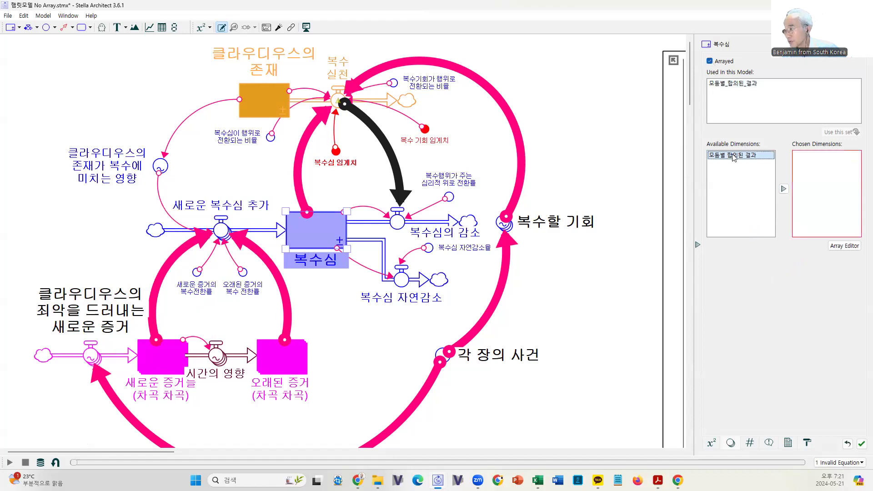
click(783, 188)
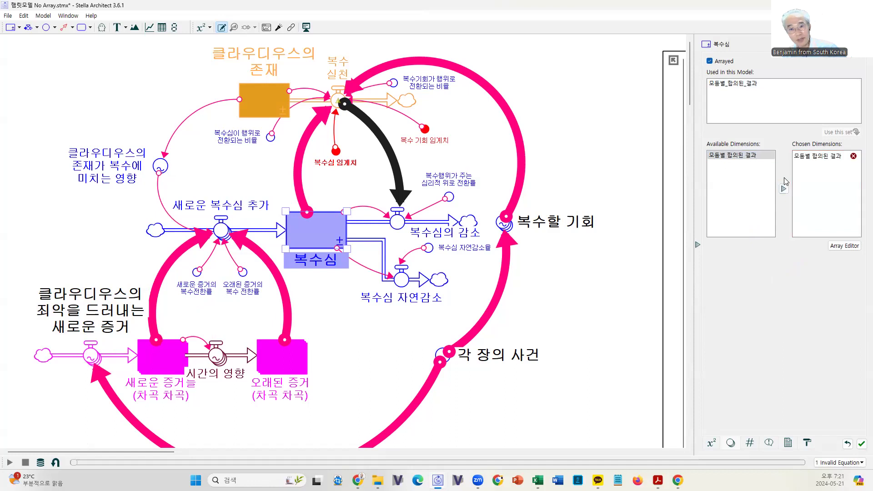
click(860, 445)
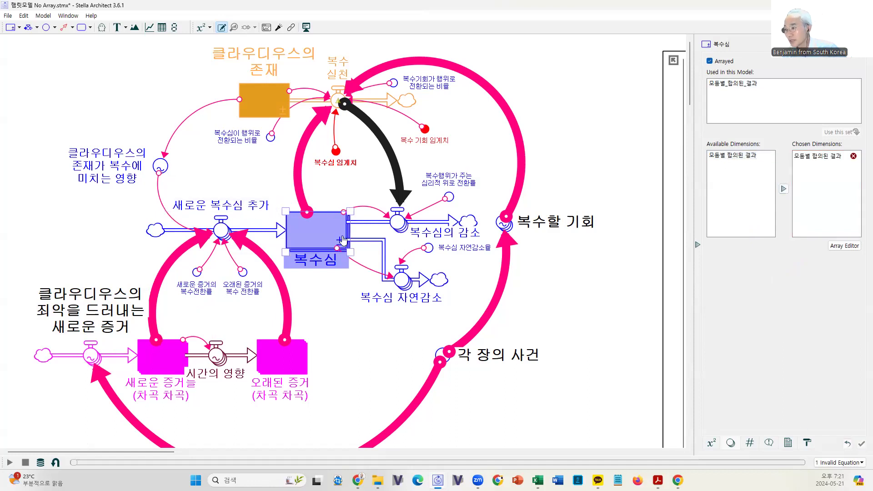
mouse_move(335, 256)
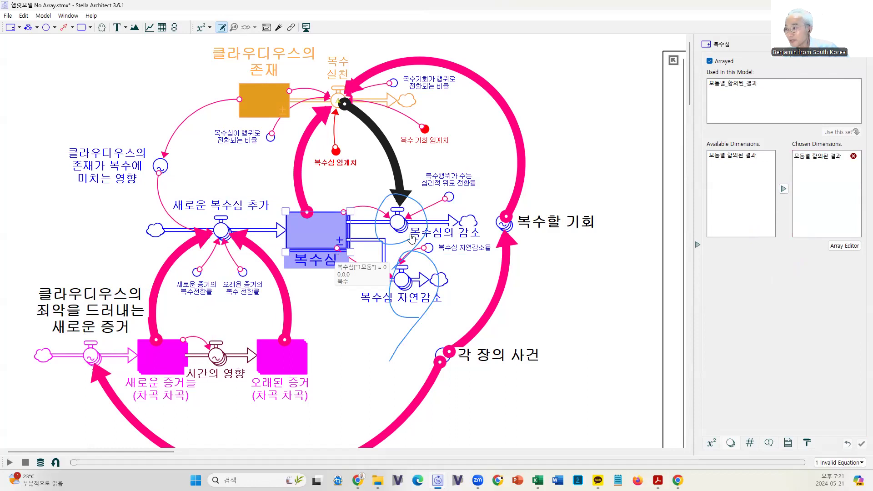
Check the array settings of the 복수심의 감소 flow, the 복수심 stock and the 복수할 기회 converter
click(396, 227)
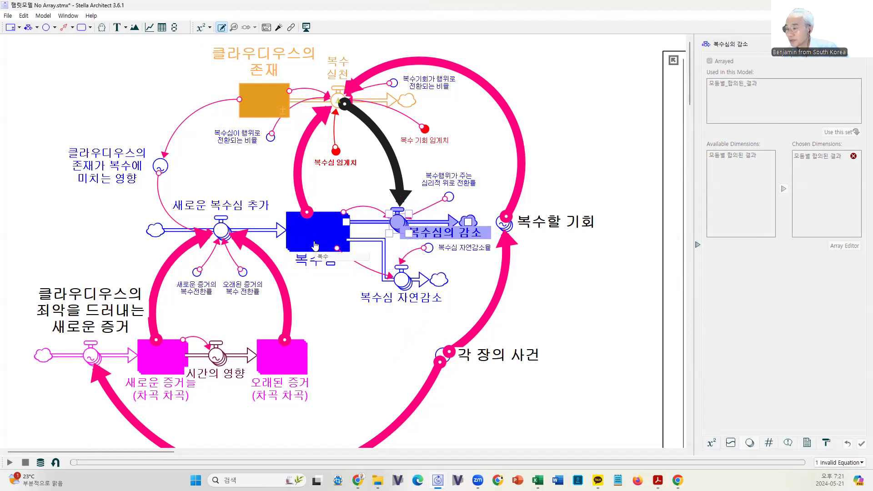
click(315, 245)
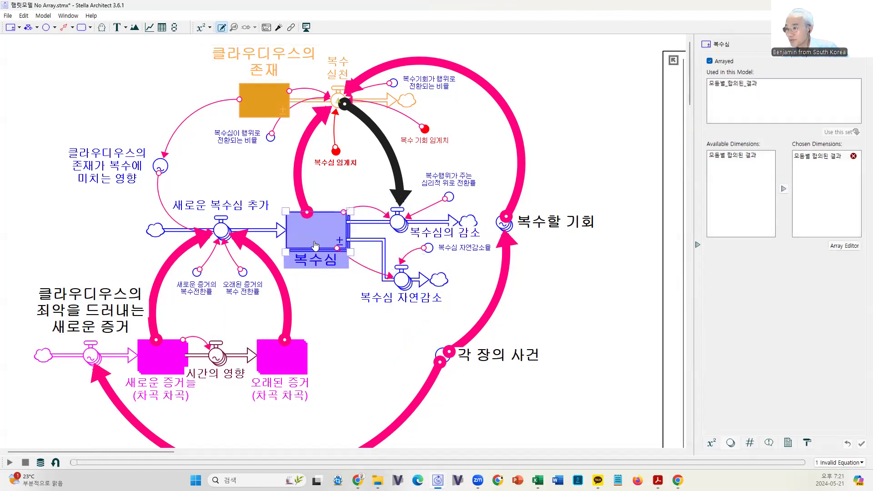
click(505, 227)
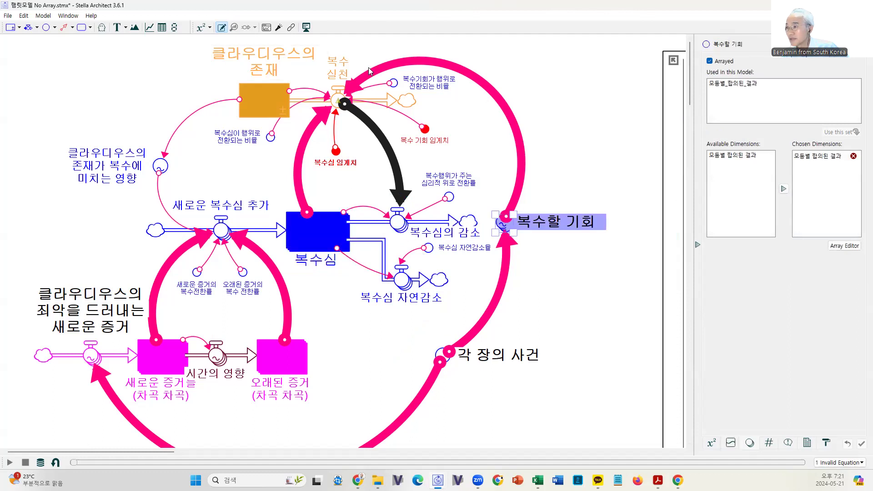
Array the 복수 실천 flow by the 모둠별 합의된 결과 dimension
click(339, 104)
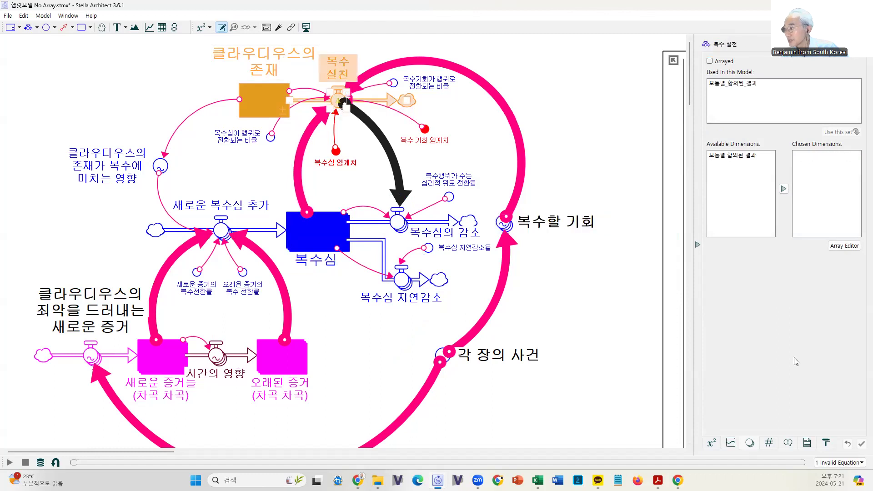
click(709, 60)
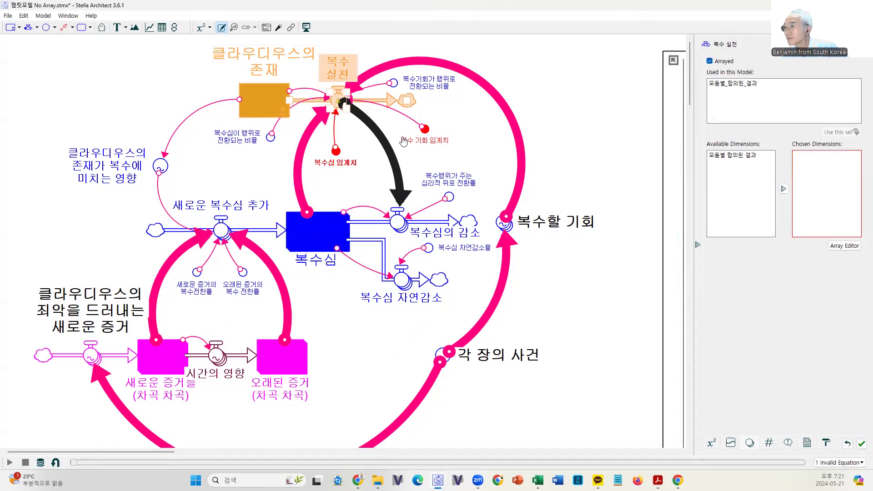
click(719, 155)
click(784, 188)
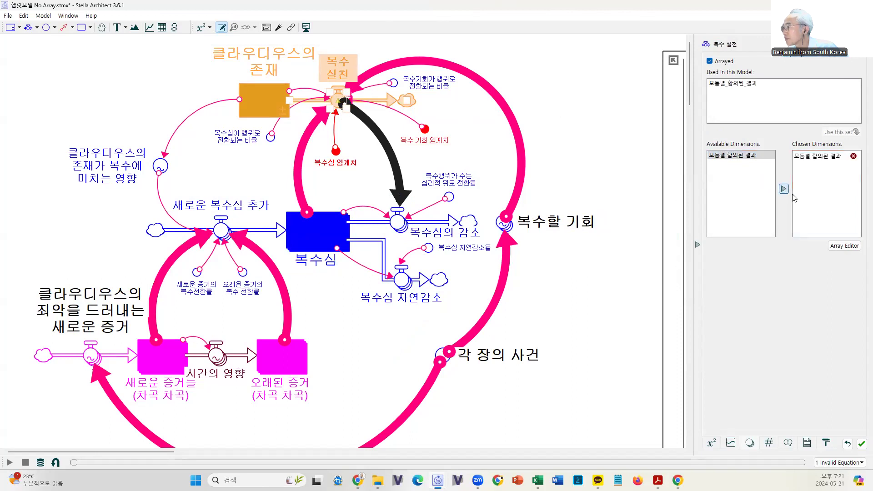
click(861, 445)
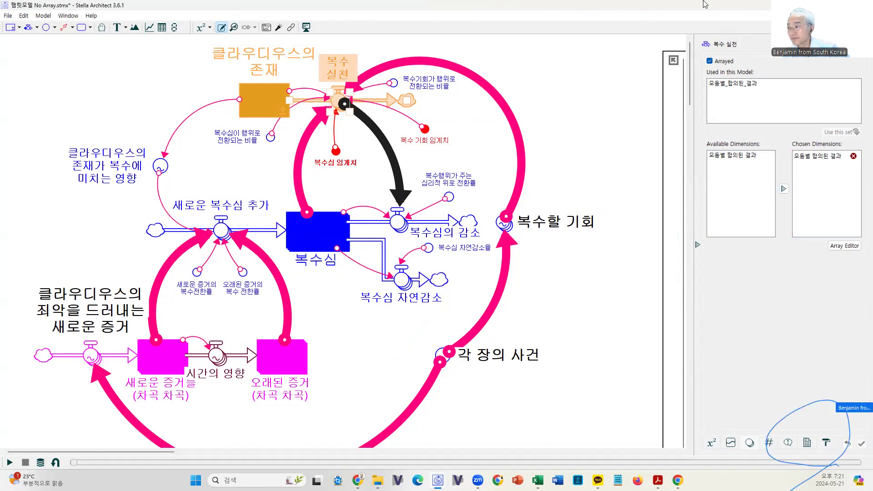
click(612, 111)
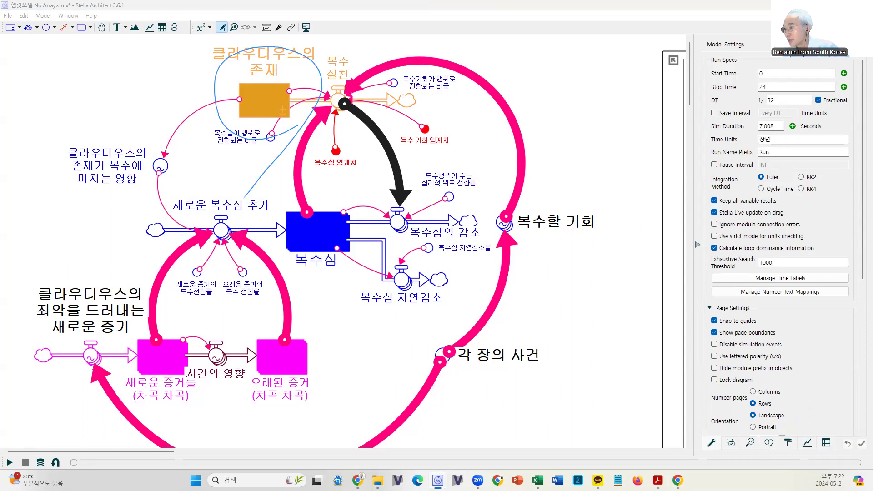
Array the 클라우디우스의 존재 stock by the 모둠별 합의된 결과 dimension
click(259, 114)
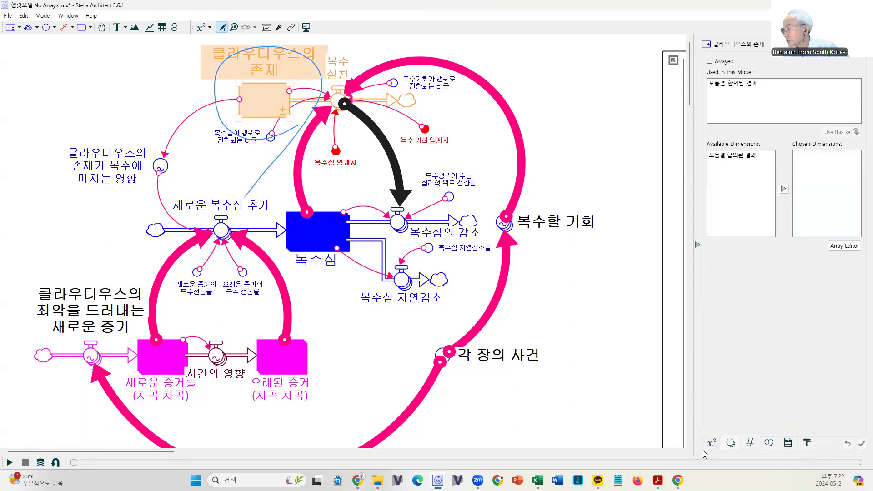
click(709, 61)
click(728, 155)
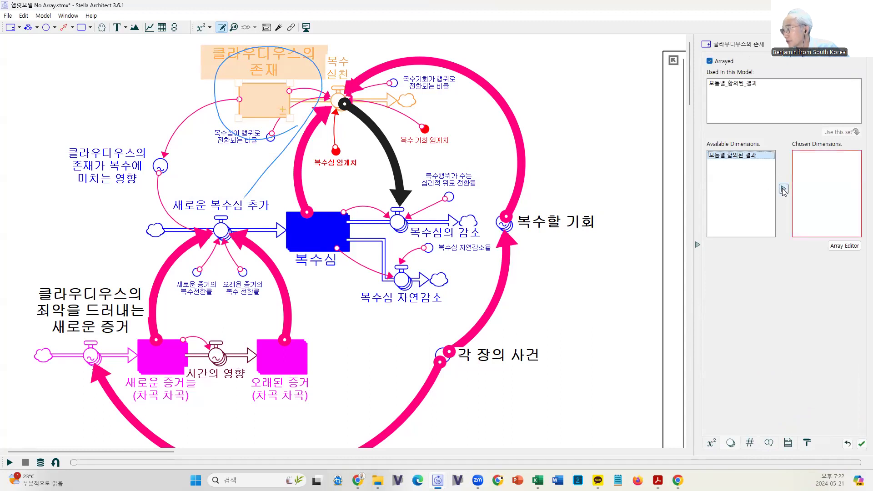
click(783, 189)
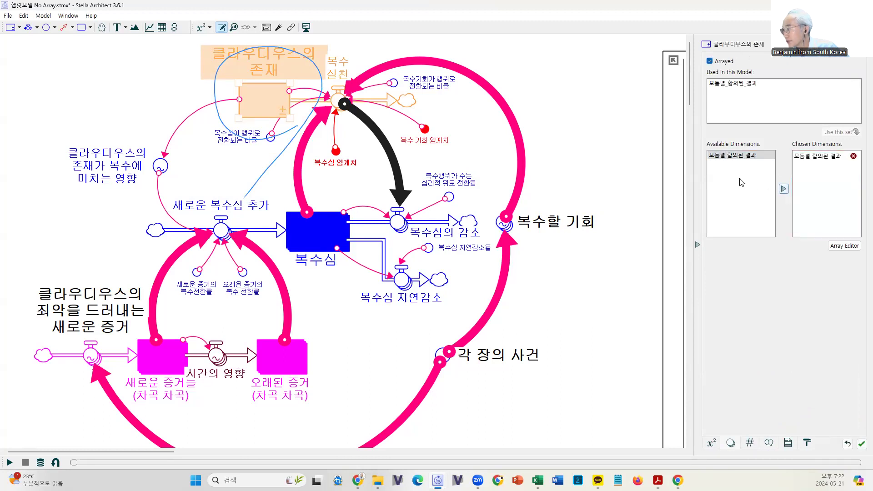
click(860, 444)
click(621, 140)
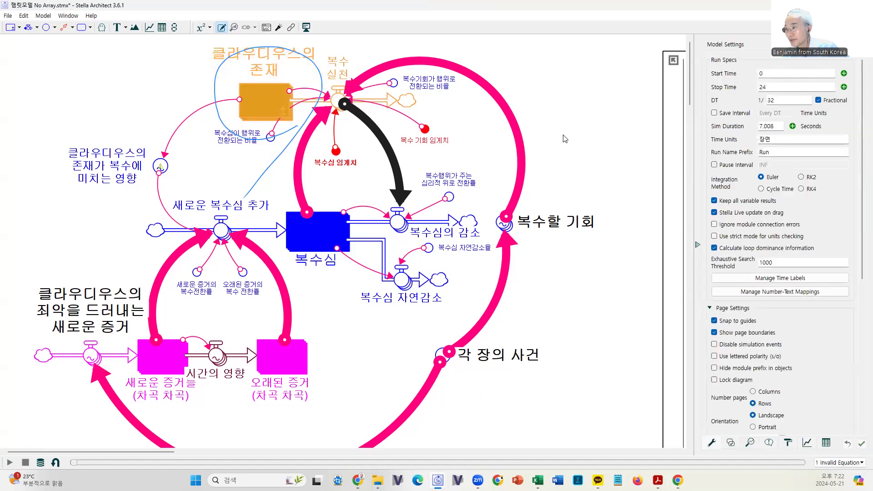
Check the array dimension assigned to the 복수 실천 flow
click(336, 104)
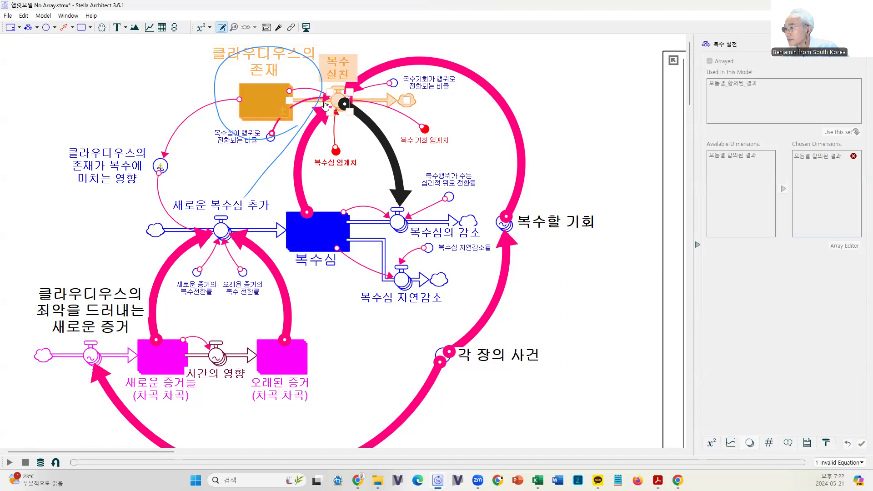
click(121, 60)
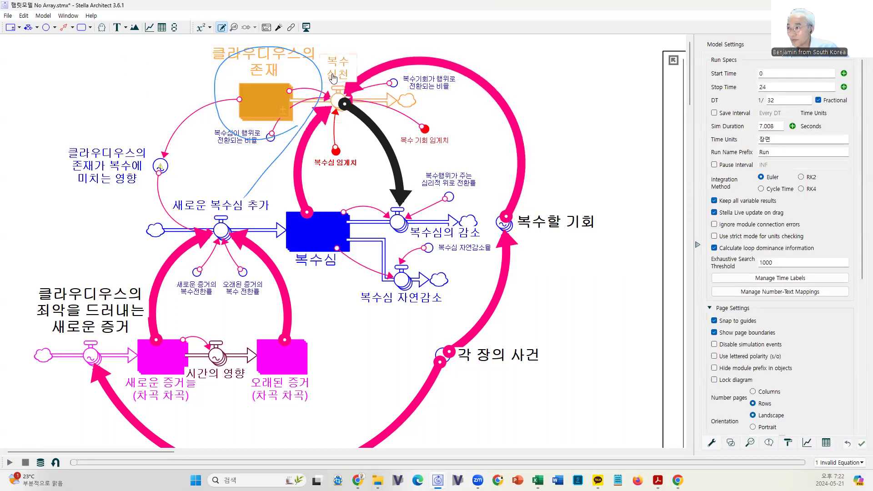
click(340, 105)
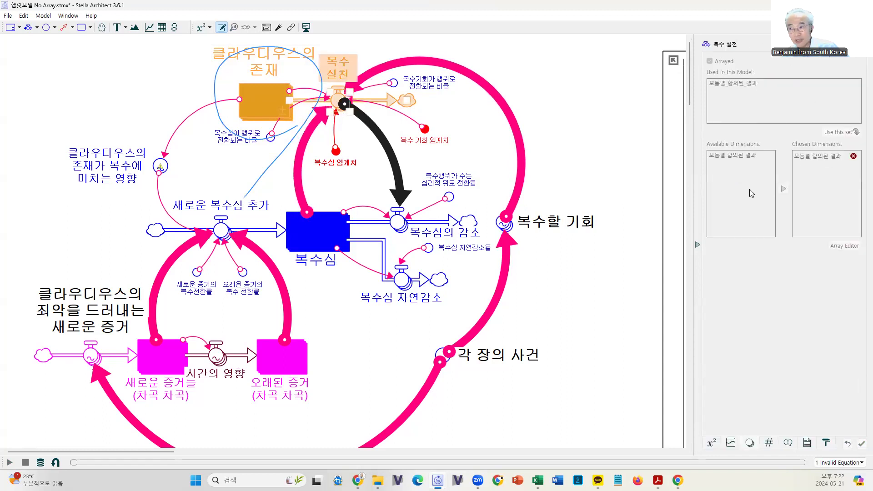
click(573, 85)
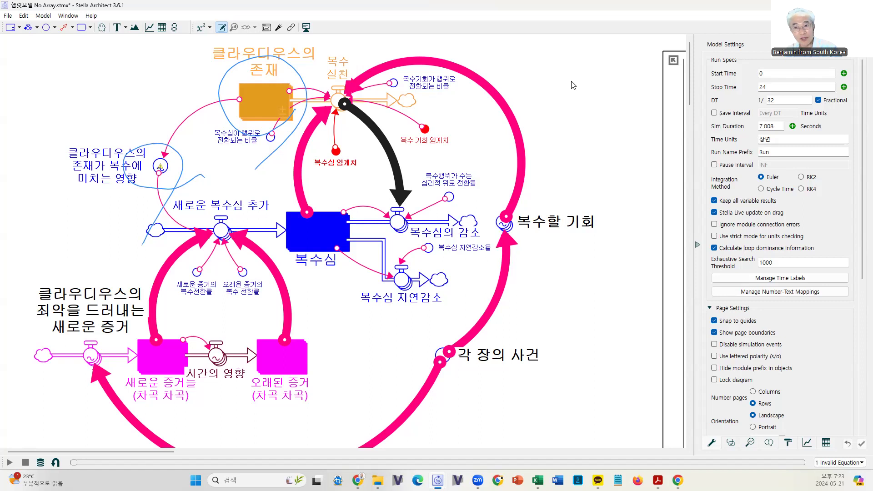
Array the 클라우디우스의 존재가 복수에 미치는 영향 converter by the 모둠별 합의된 결과 dimension
click(160, 166)
click(709, 61)
click(735, 155)
click(783, 189)
click(860, 443)
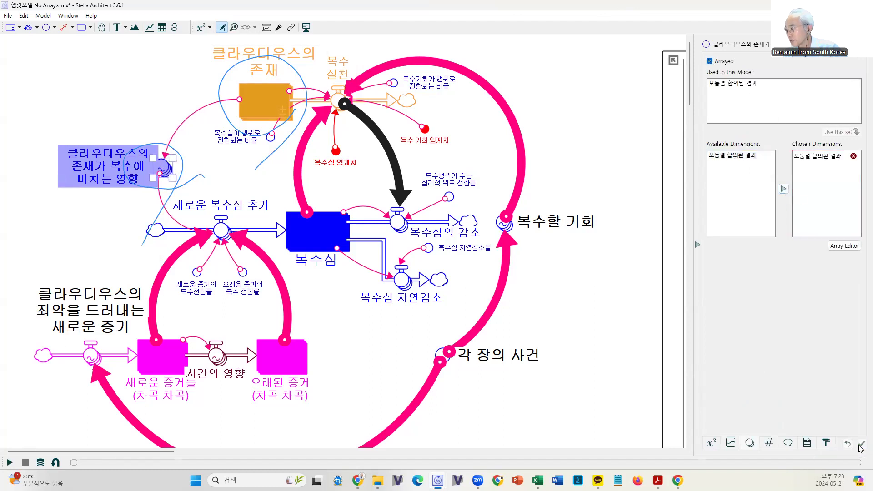
click(353, 362)
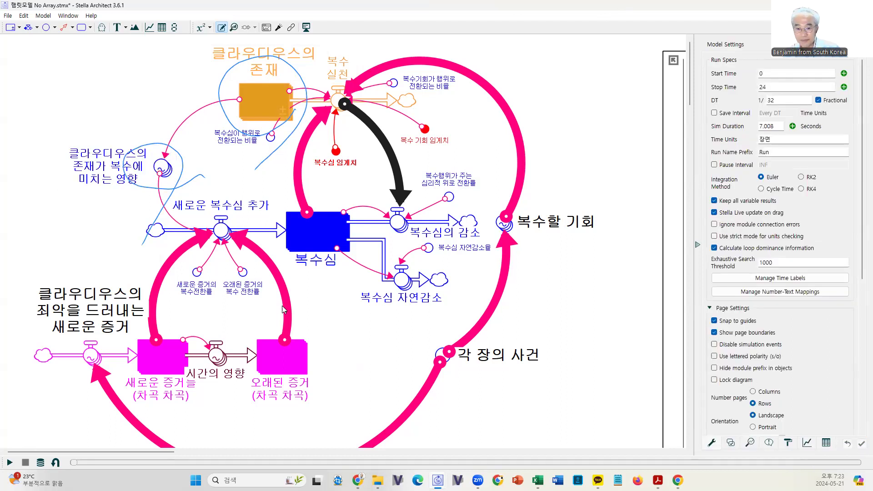
Add the 복수심 stock to the empty upper graph beside the model, using the * subscript to plot all groups
scroll(623, 334, down, 4)
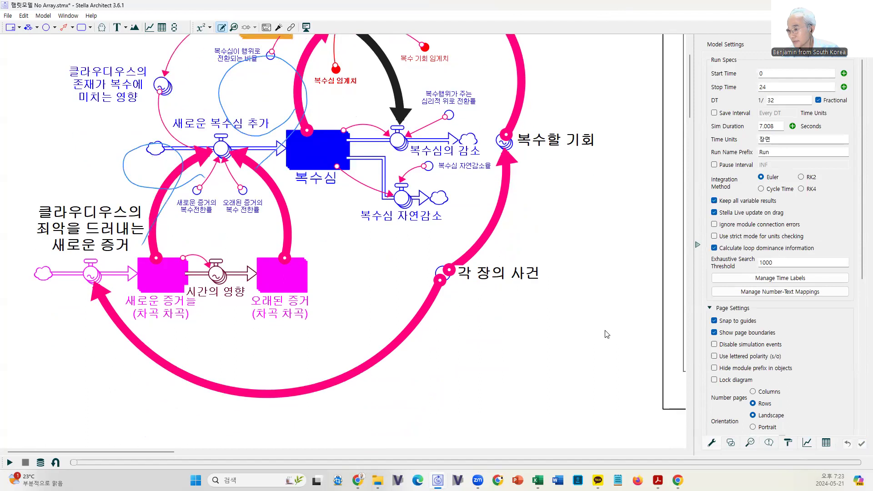
scroll(623, 334, up, 3)
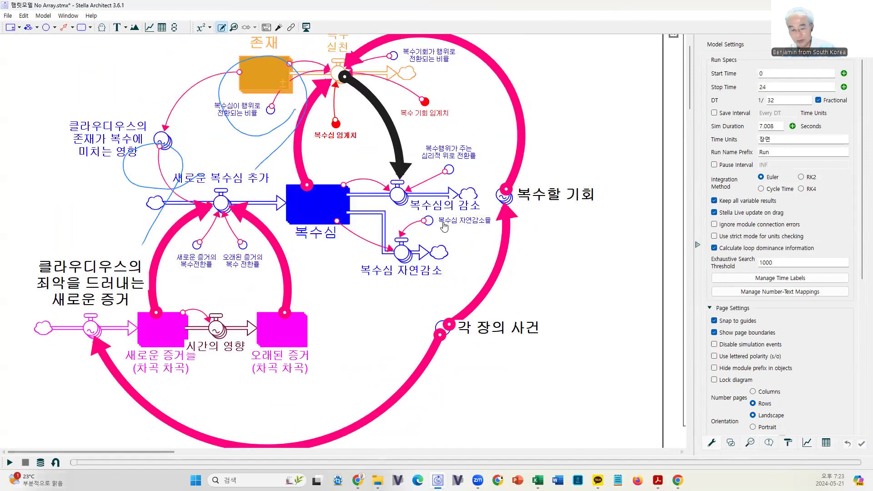
scroll(444, 226, down, 1)
scroll(444, 227, down, 1)
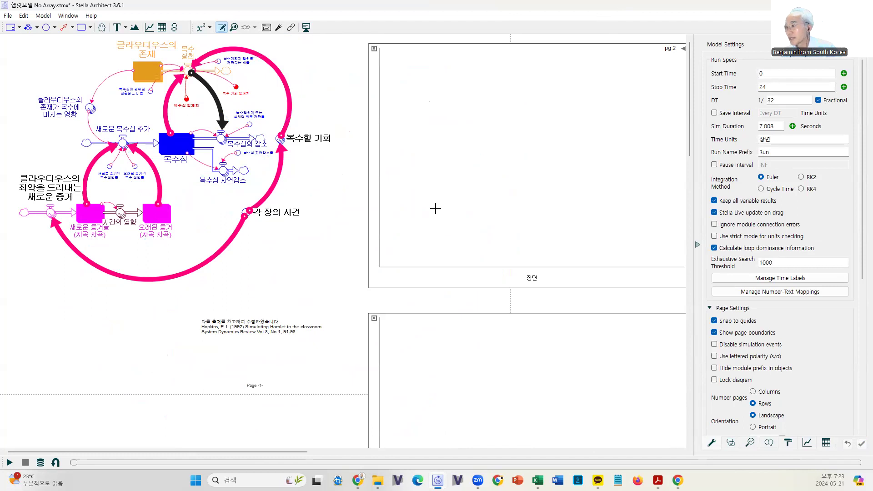
scroll(504, 211, down, 1)
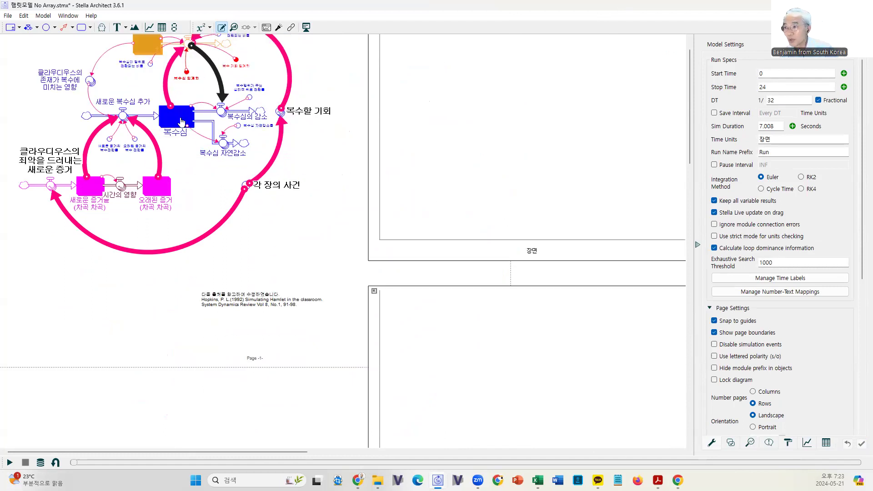
mouse_move(180, 119)
mouse_down()
mouse_move(356, 198)
mouse_move(561, 195)
mouse_move(180, 112)
mouse_move(178, 119)
mouse_up()
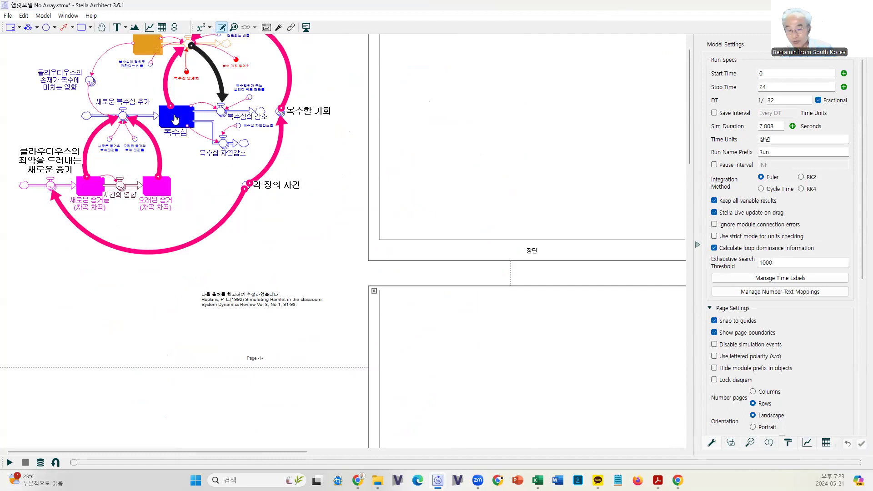
drag(176, 122, 578, 162)
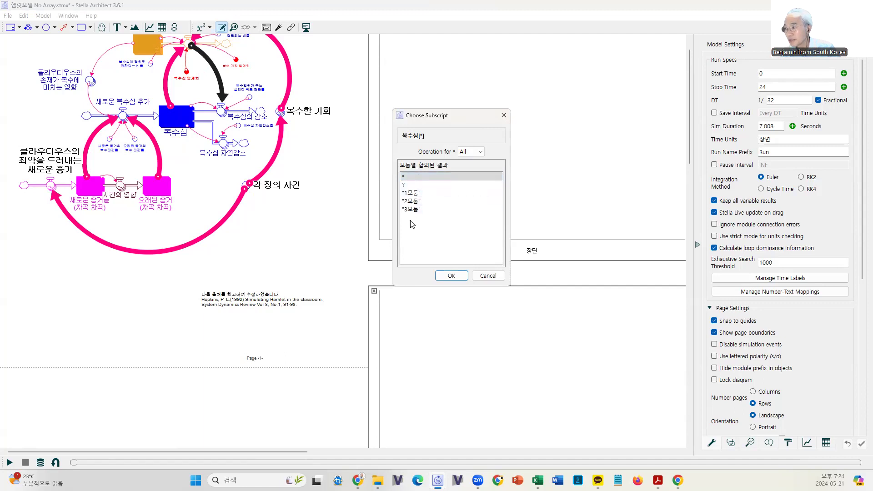
click(424, 195)
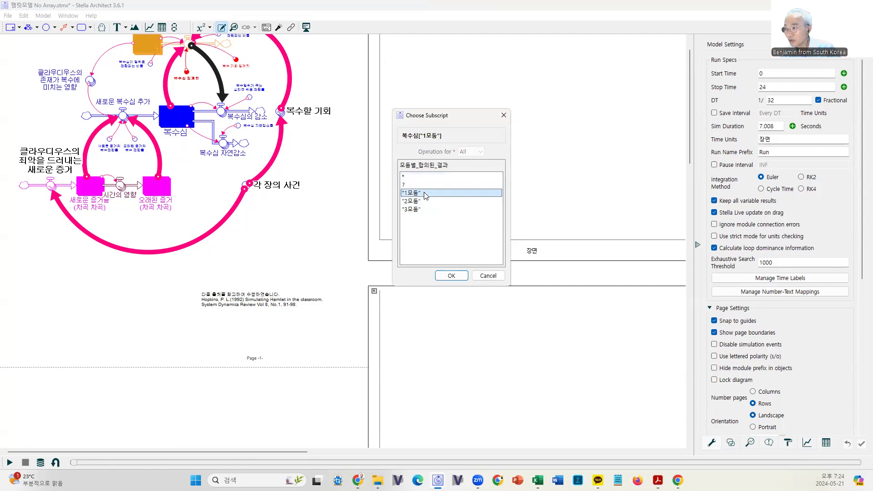
click(419, 203)
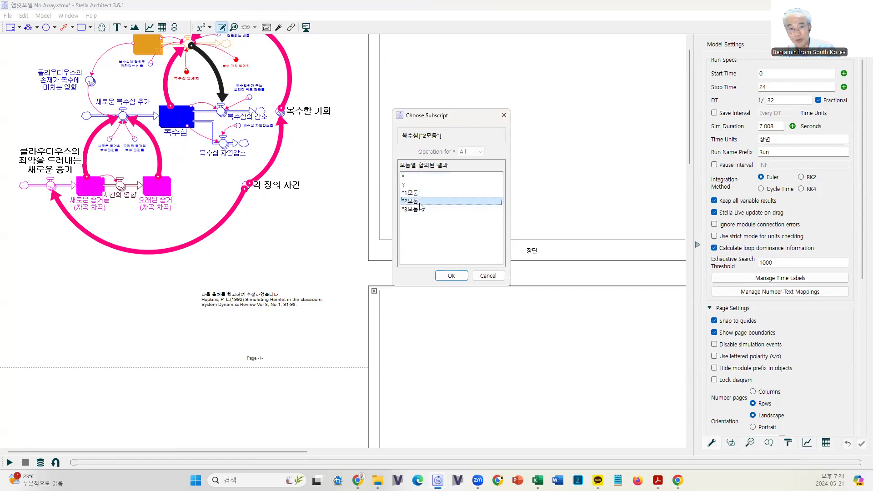
click(420, 211)
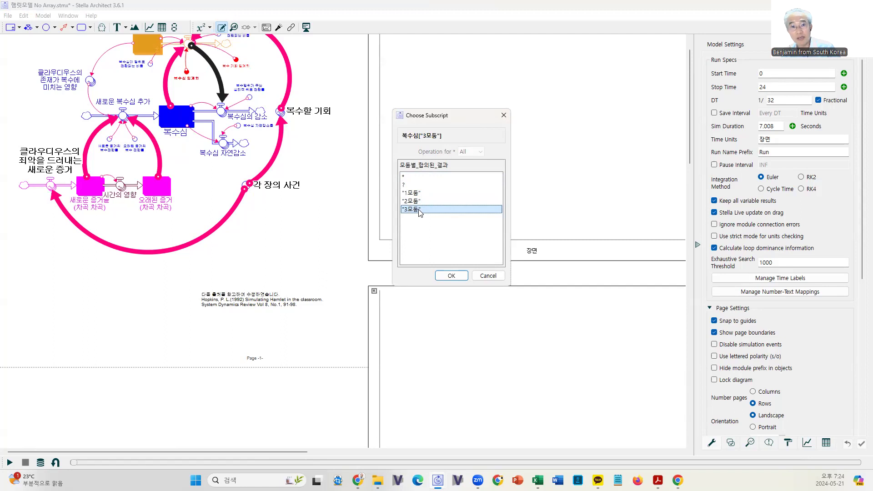
click(424, 178)
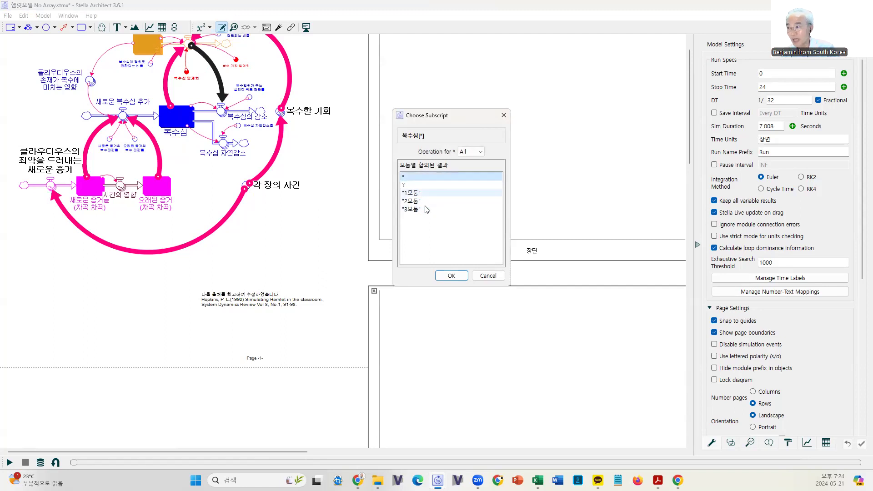
click(452, 276)
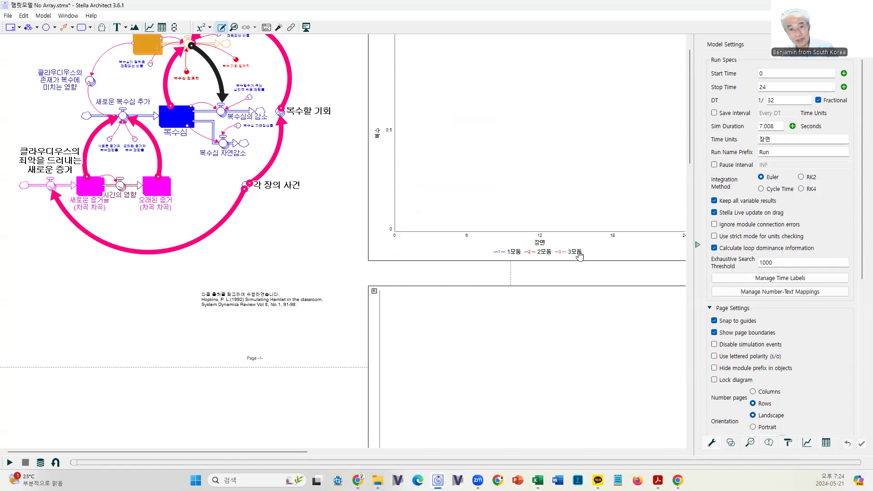
Add the 클라우디우스의 존재 stock to the empty lower graph, using the * subscript for all groups
scroll(578, 247, down, 3)
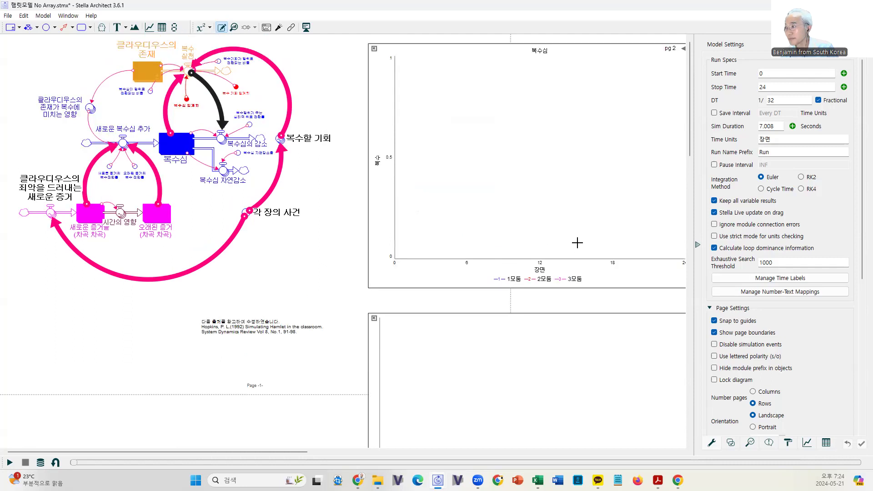
scroll(577, 242, down, 7)
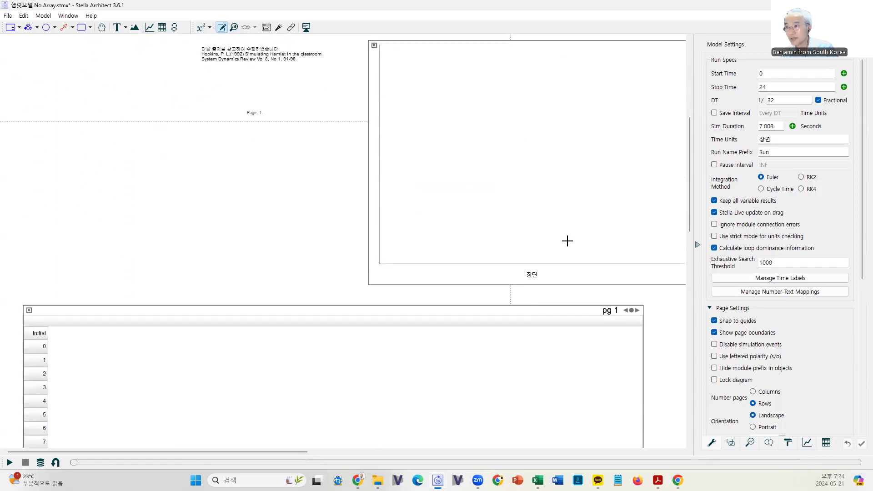
scroll(68, 185, up, 7)
scroll(73, 182, up, 4)
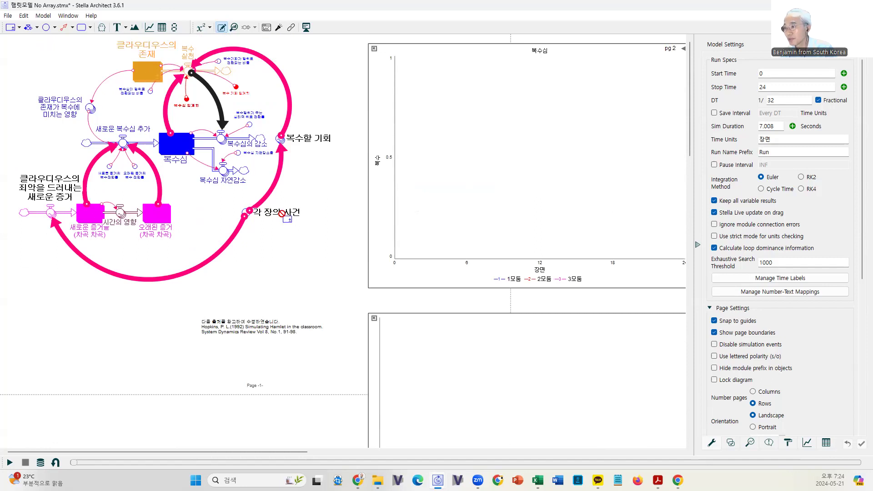
drag(437, 375, 505, 405)
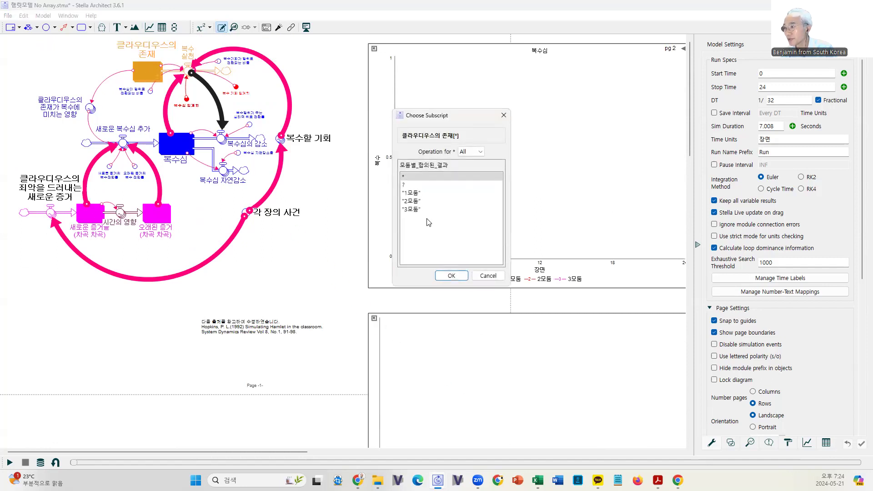
click(451, 276)
Run the simulation with the 복수심 and 클라우디우스의 존재 graphs in view
scroll(450, 281, down, 3)
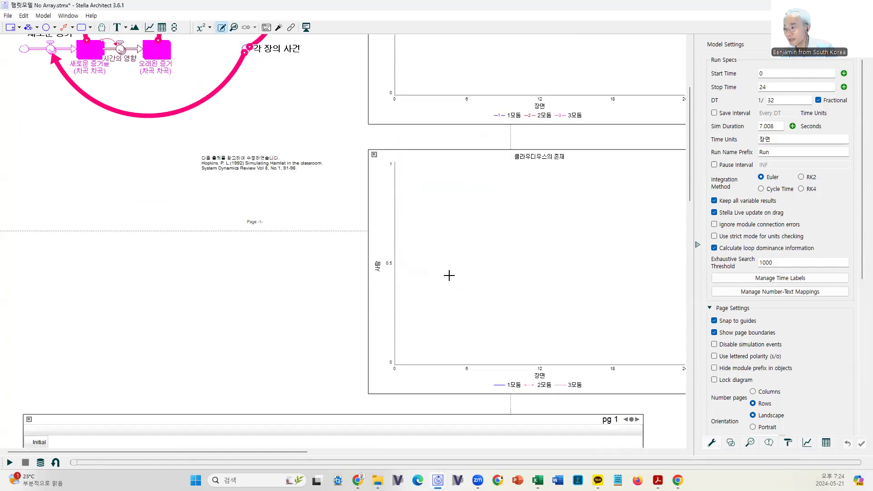
scroll(449, 275, down, 3)
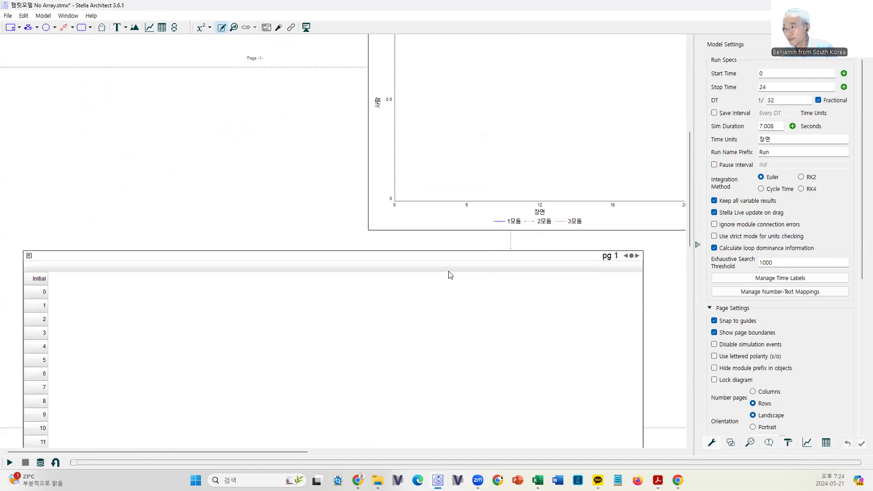
scroll(235, 134, up, 3)
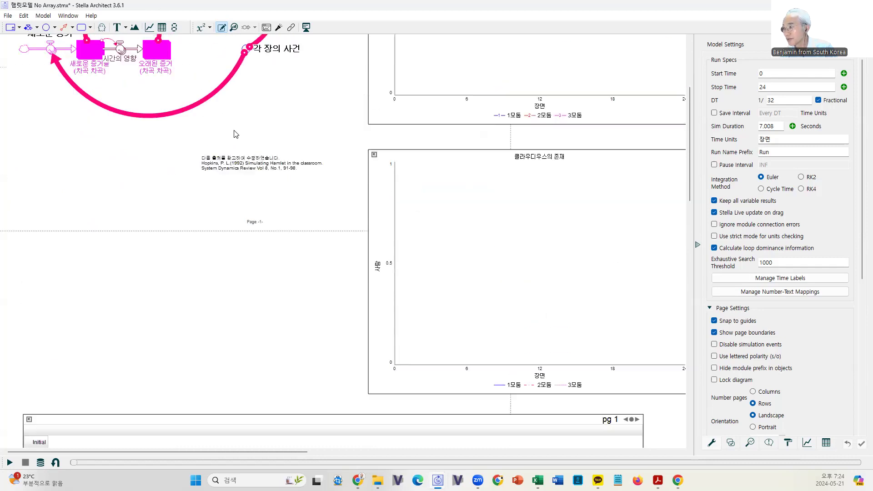
drag(59, 454, 167, 456)
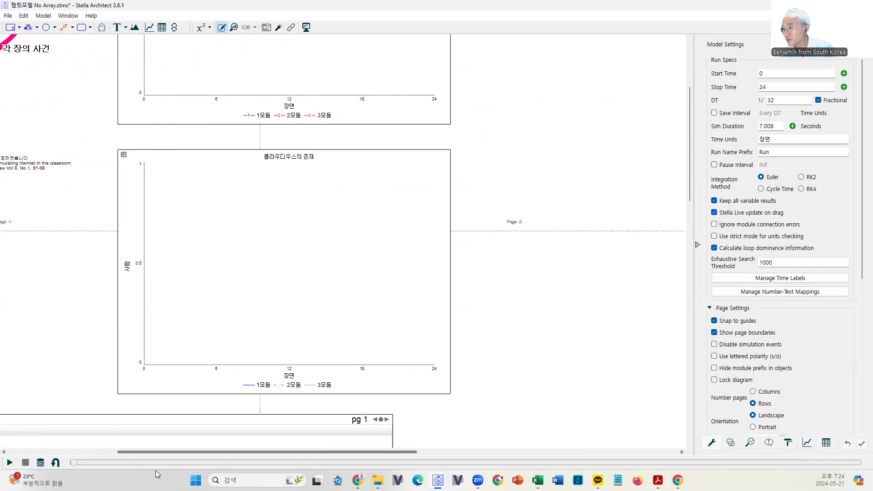
scroll(109, 369, up, 1)
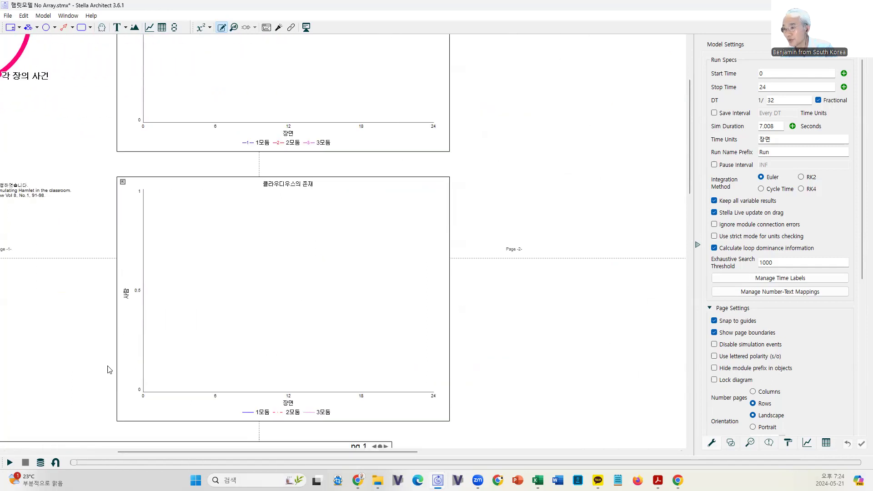
click(9, 462)
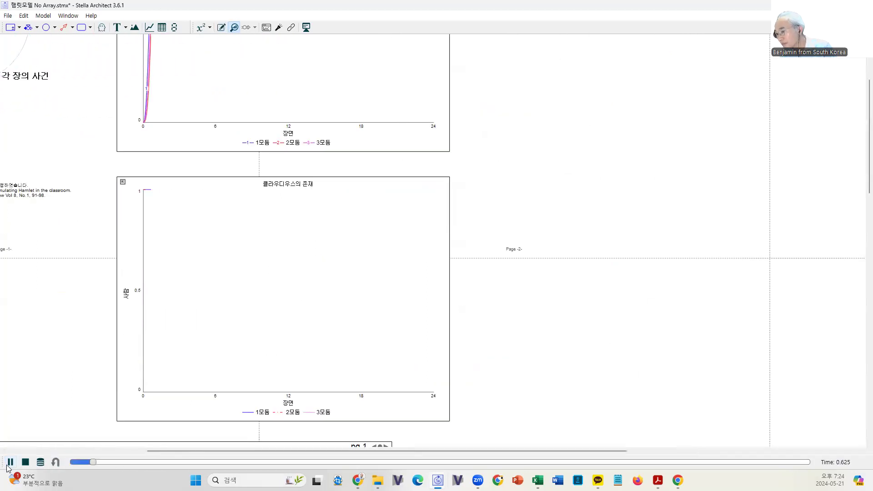
scroll(64, 309, up, 3)
scroll(64, 309, up, 1)
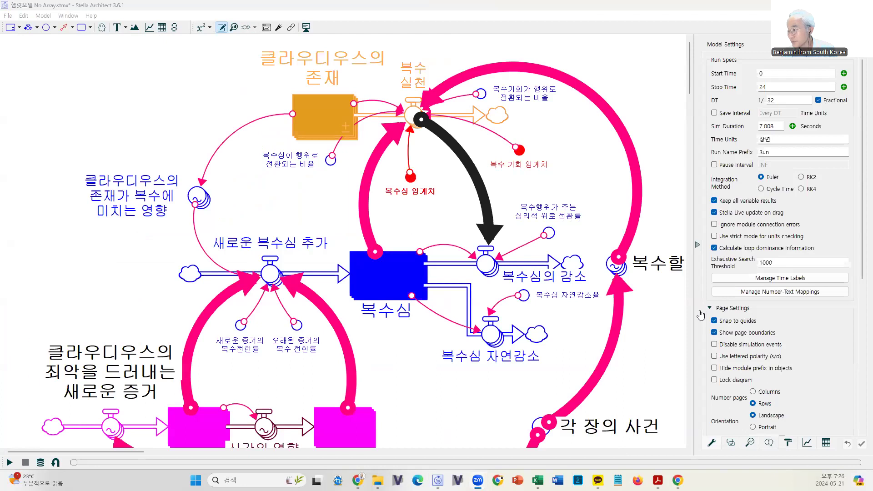
Review the arrayed diagram and examine the equation of the 클라우디우스의 죄악을 드러내는 새로운 증거 flow
click(698, 246)
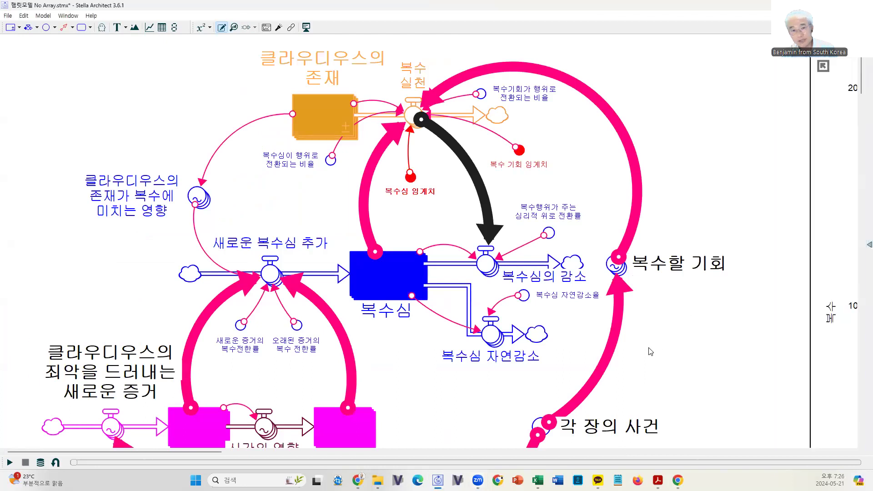
scroll(641, 345, down, 2)
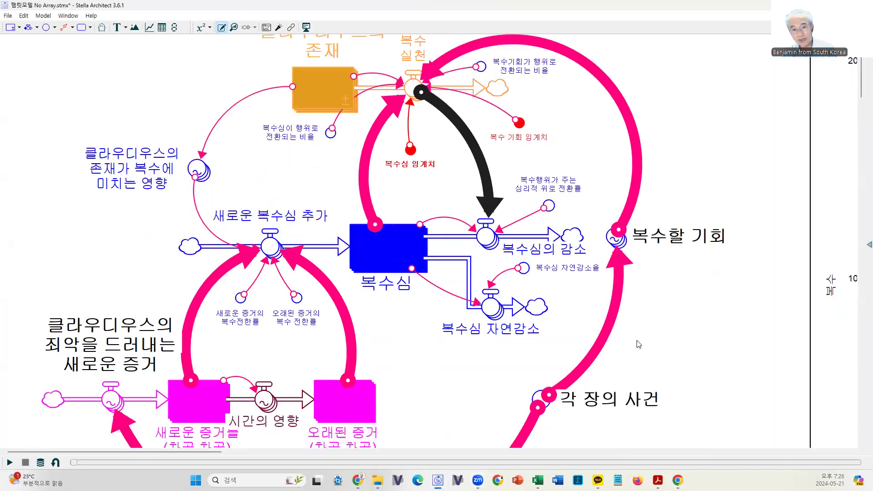
scroll(639, 344, up, 1)
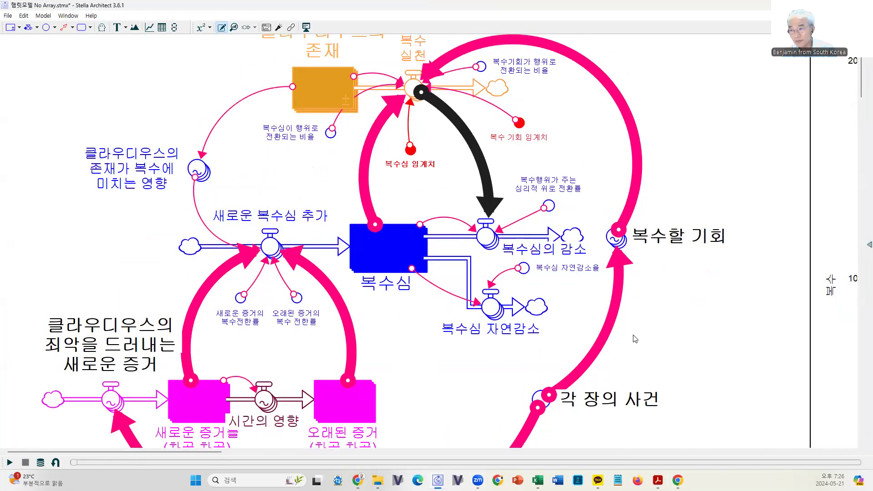
scroll(635, 338, down, 3)
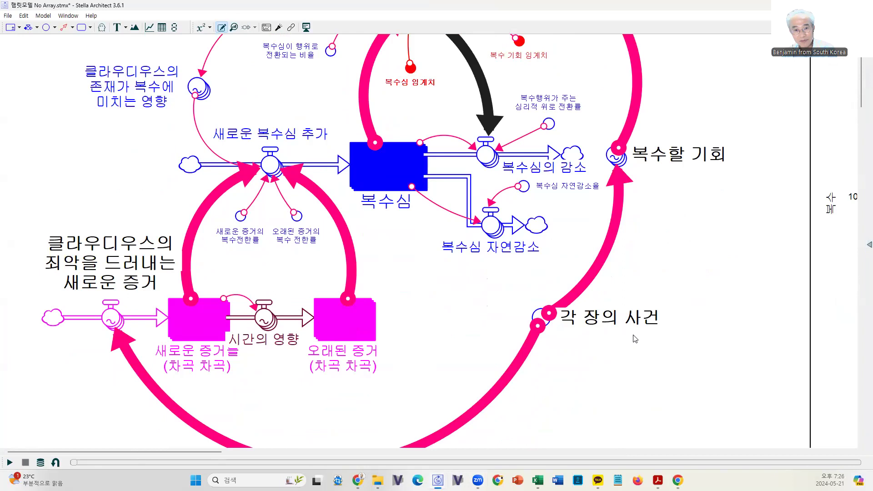
click(114, 321)
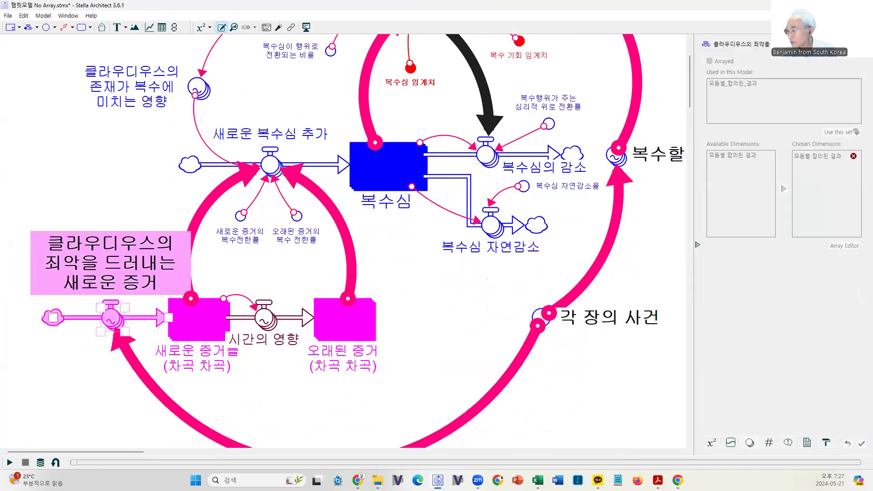
click(712, 442)
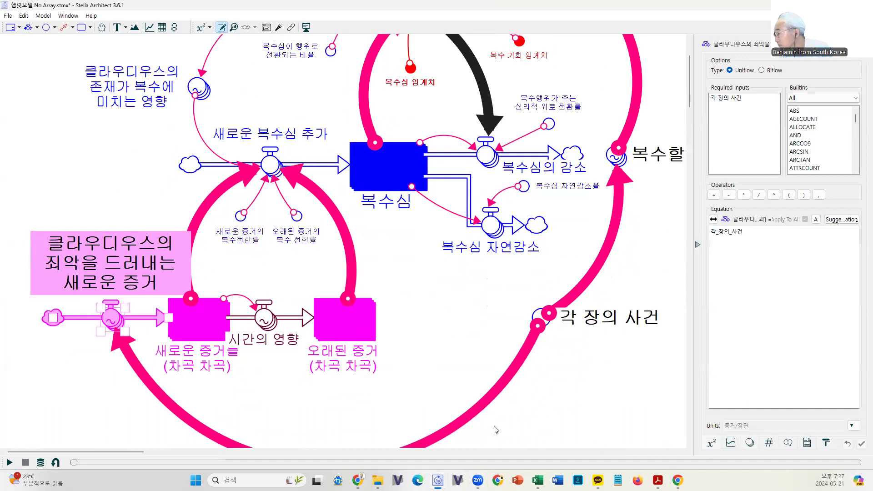
scroll(495, 430, up, 1)
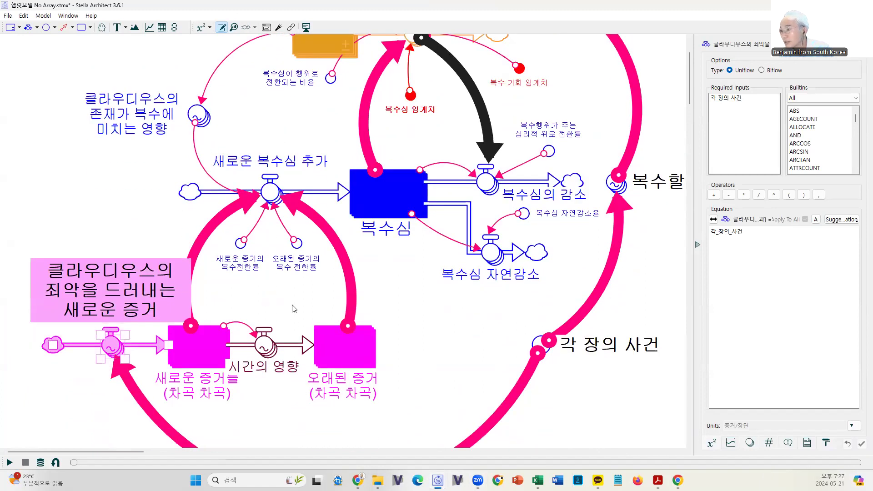
Compare the equations of the 새로운 복수심 추가 and 클라우디우스의 죄악을 드러내는 새로운 증거 flows, and check the former's array settings
click(275, 192)
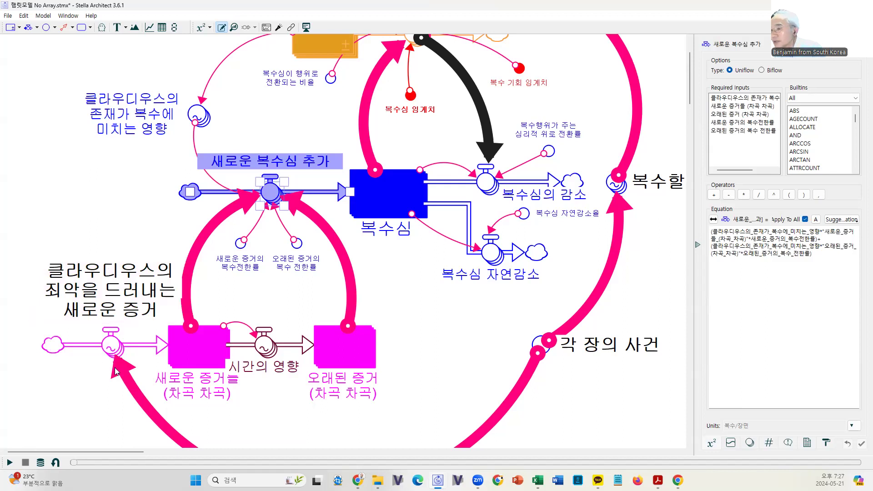
click(112, 346)
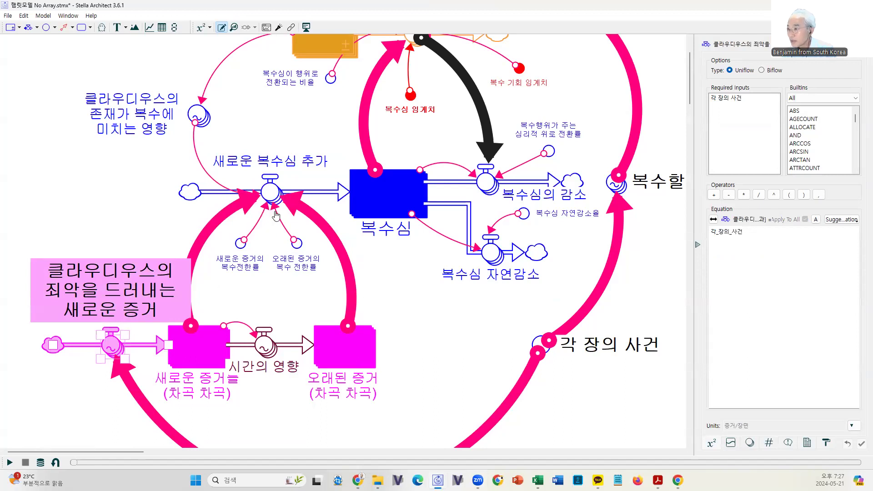
click(271, 193)
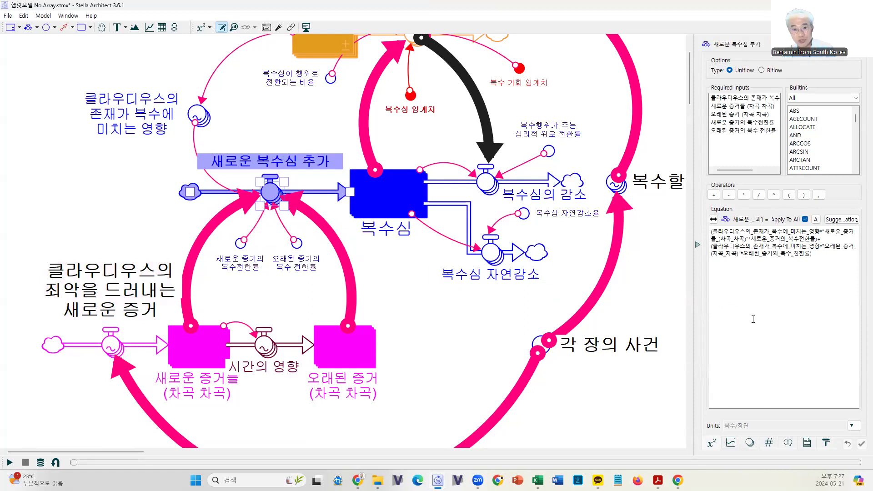
click(749, 444)
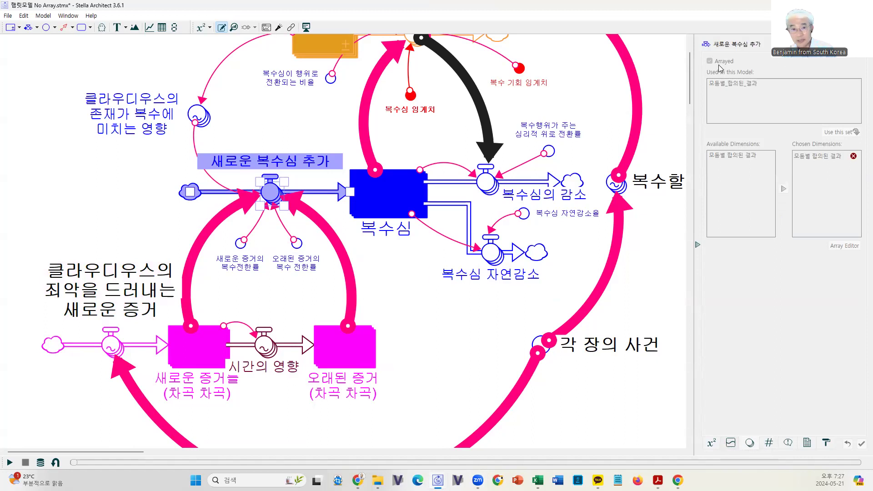
click(711, 443)
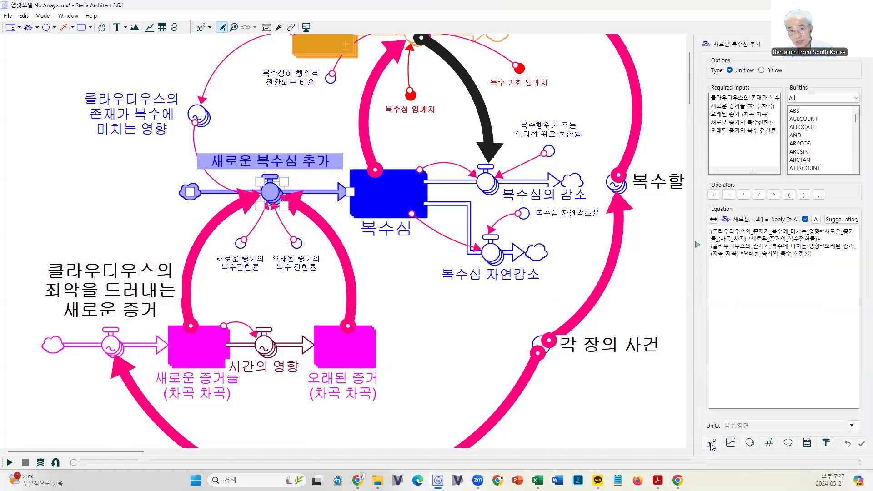
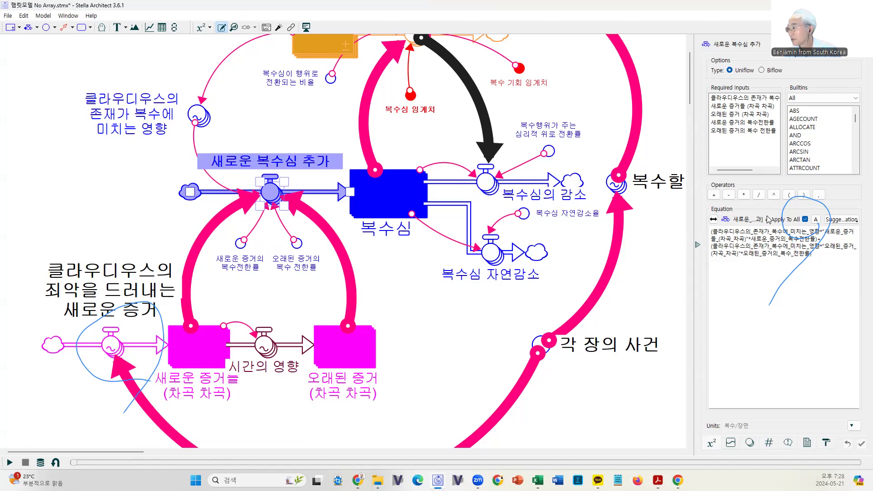
Turn off Apply To All for the 새로운 복수심 추가 flow to view its separate group equations, and turn it back on
click(805, 219)
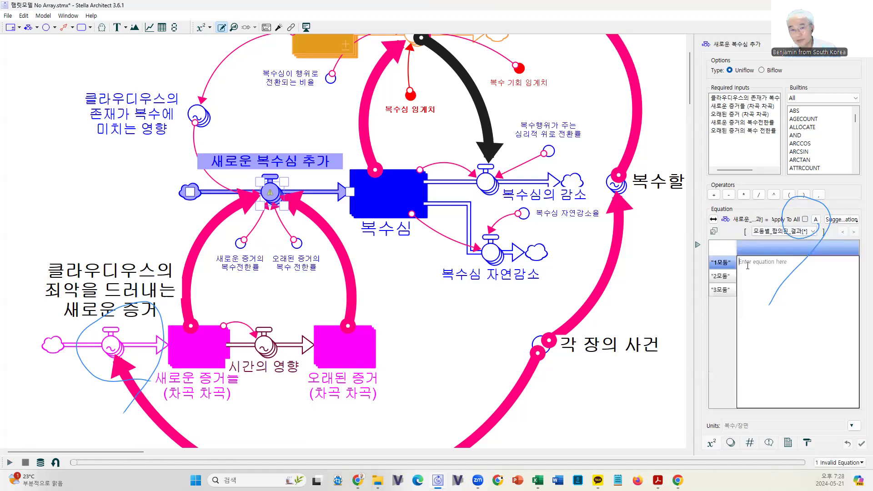
click(721, 277)
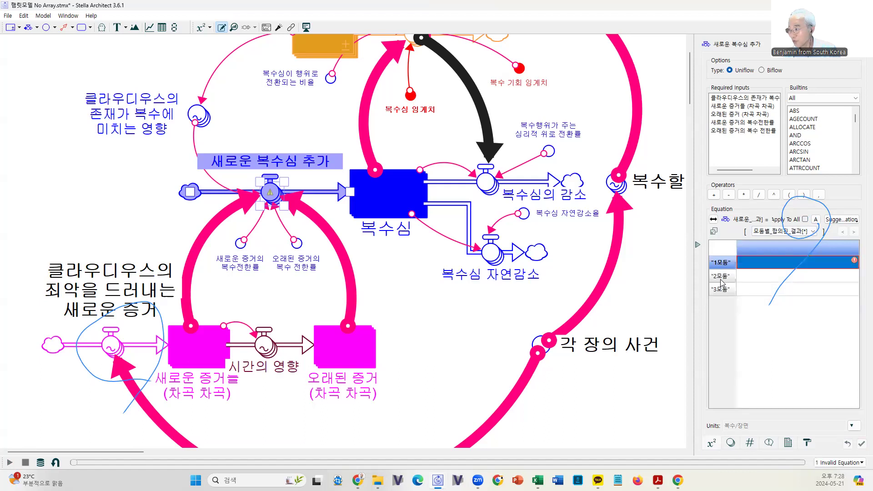
click(724, 293)
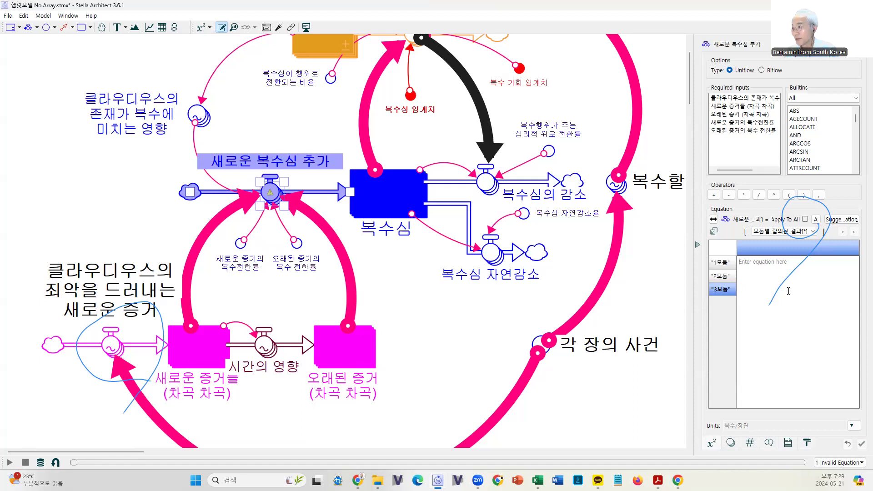
click(804, 219)
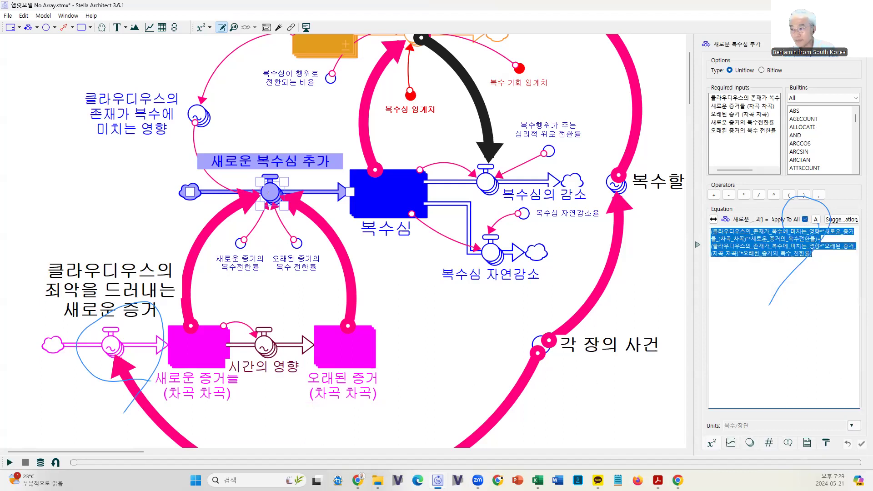
click(444, 338)
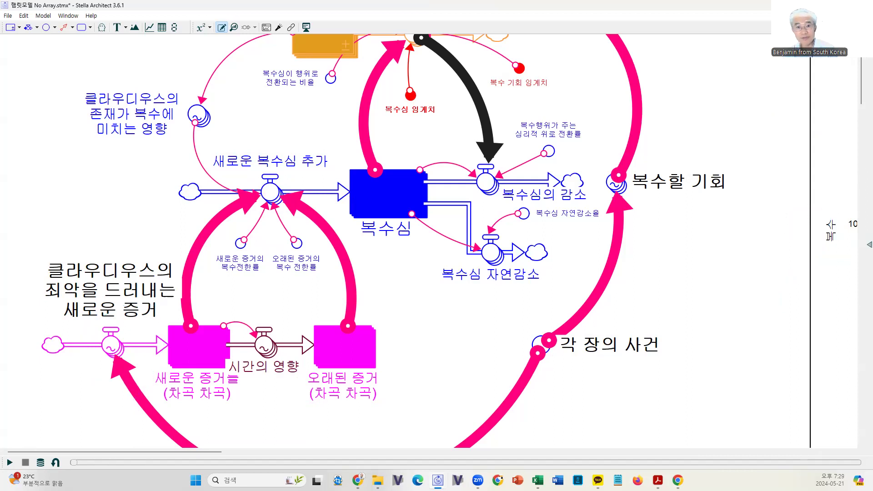
Generate the import template Template.csv from the model's data import settings, organized by column with graphicals included
scroll(507, 201, up, 3)
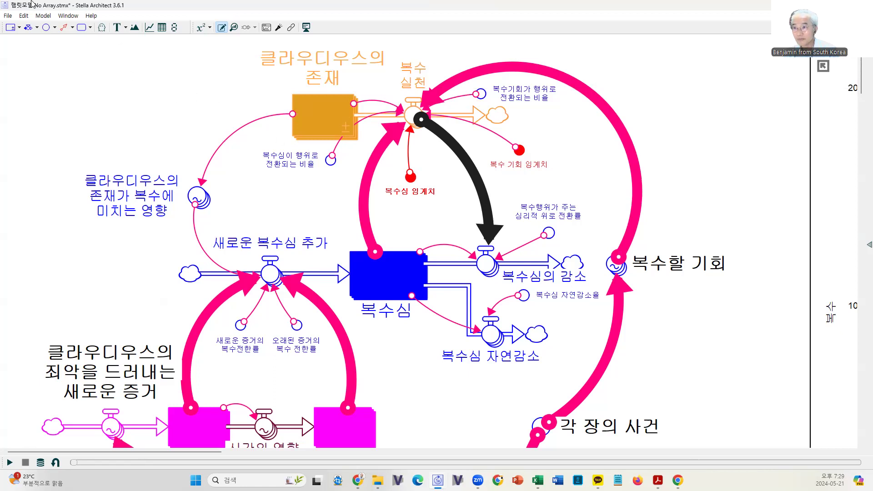
click(44, 16)
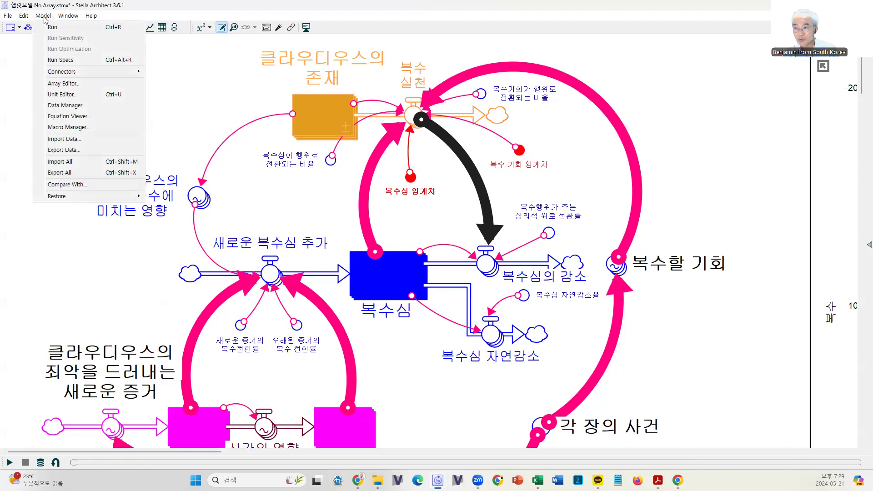
click(64, 139)
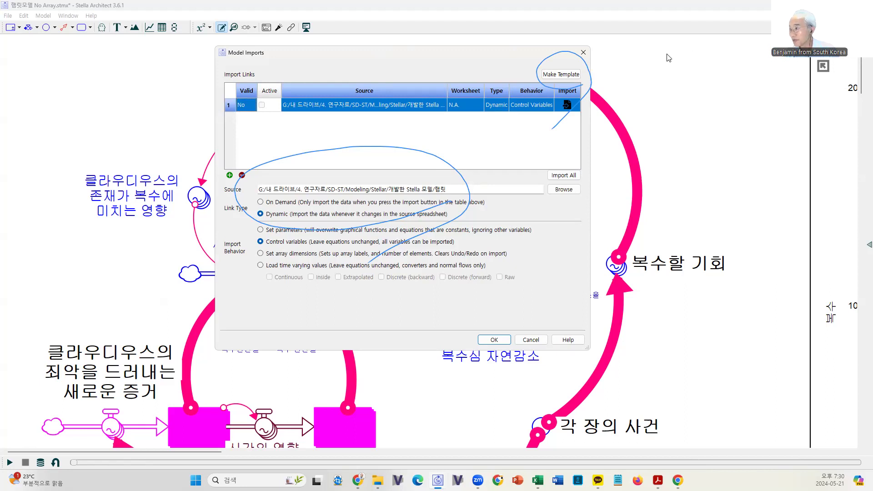
click(560, 74)
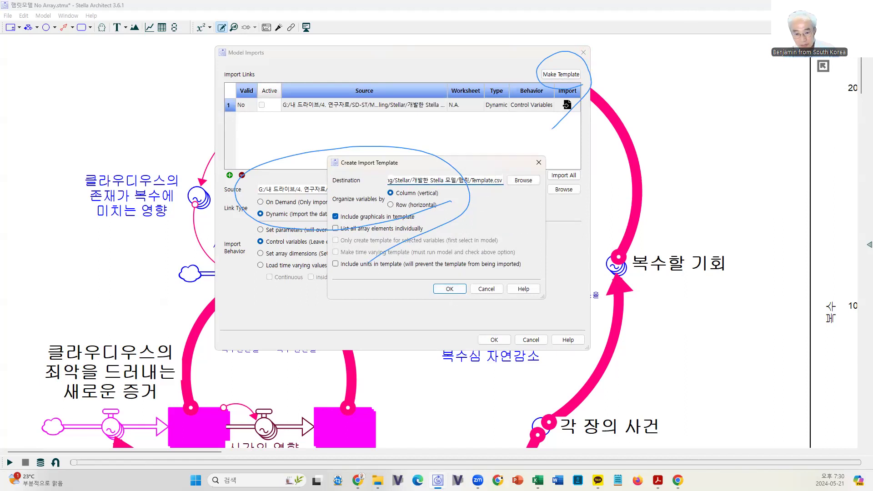
key(alt+Tab)
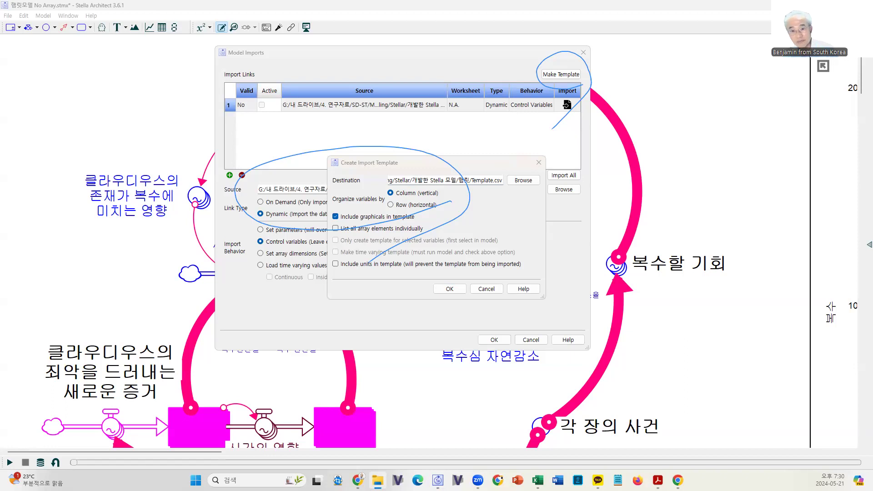
click(449, 289)
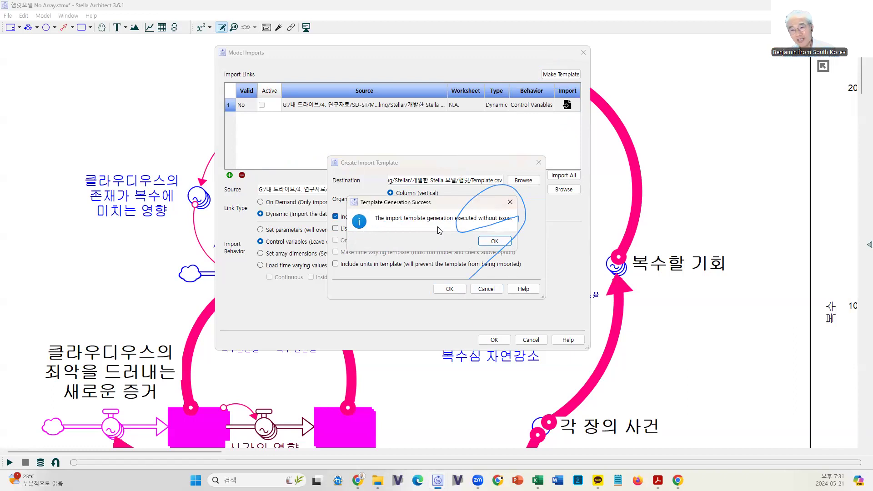
click(491, 241)
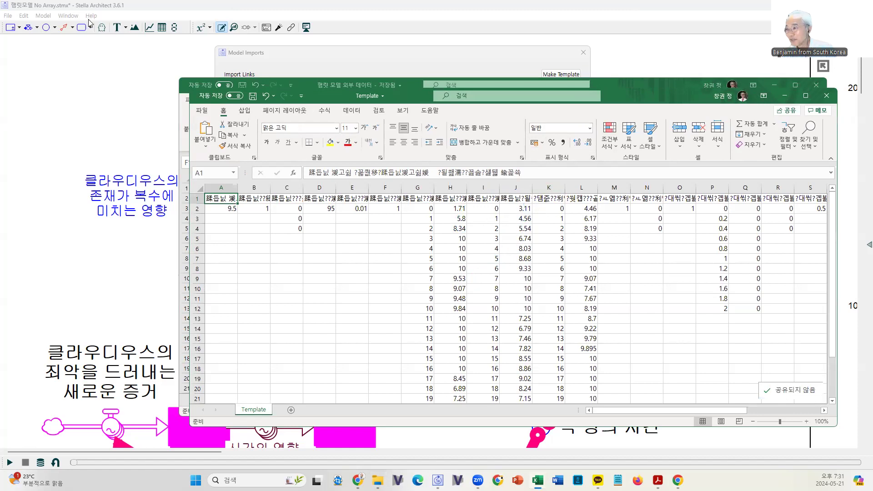
Examine the columns and values of the Template file in Excel, and close both open workbooks and the Model Imports dialog
scroll(567, 308, down, 4)
scroll(567, 308, up, 4)
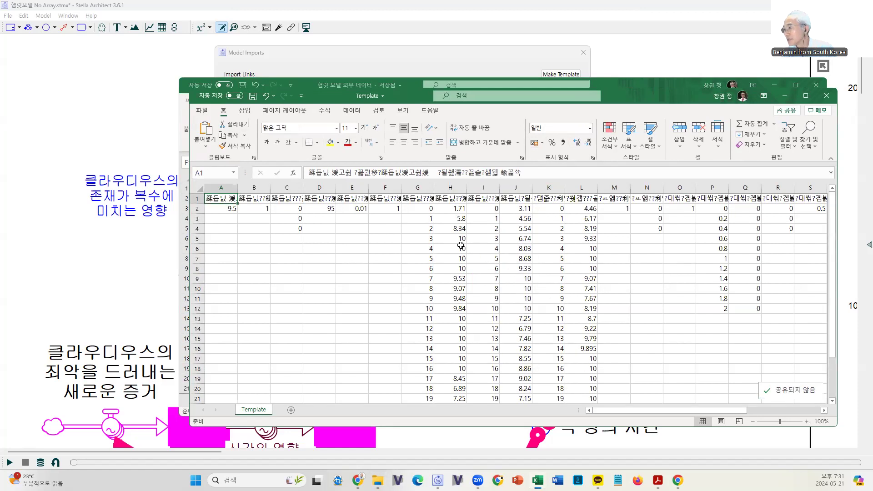
drag(425, 238, 584, 248)
drag(418, 188, 586, 188)
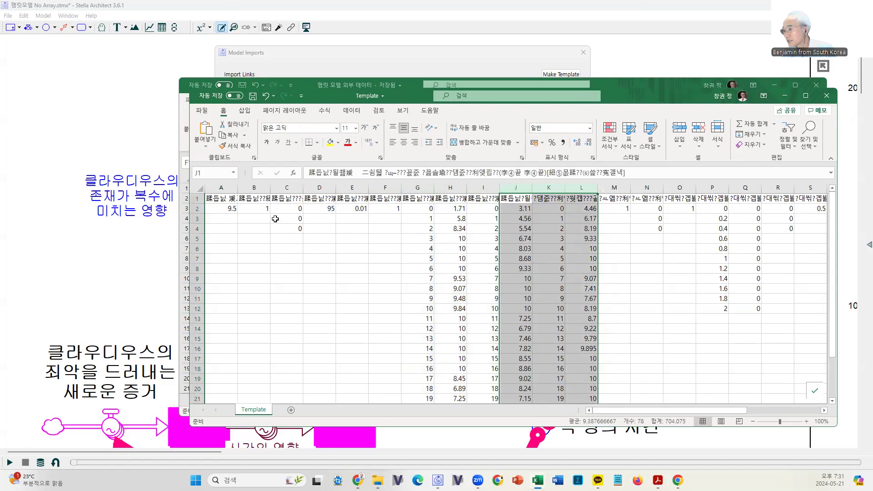
click(222, 208)
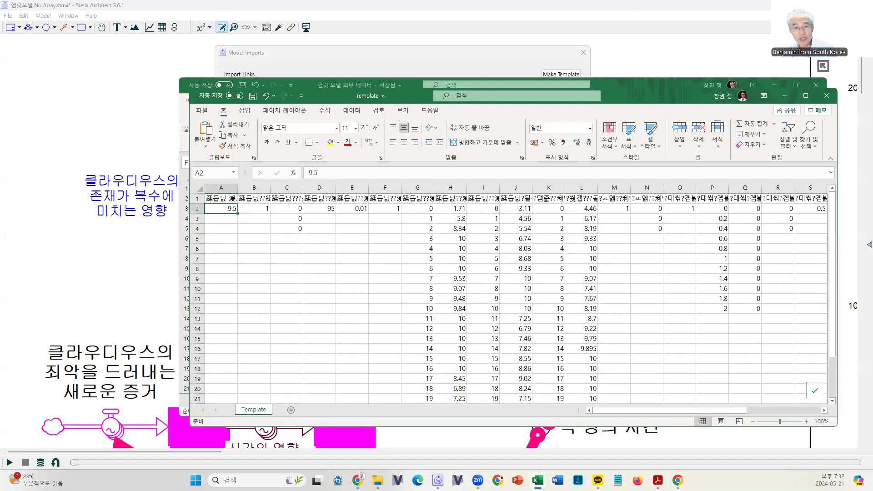
click(323, 210)
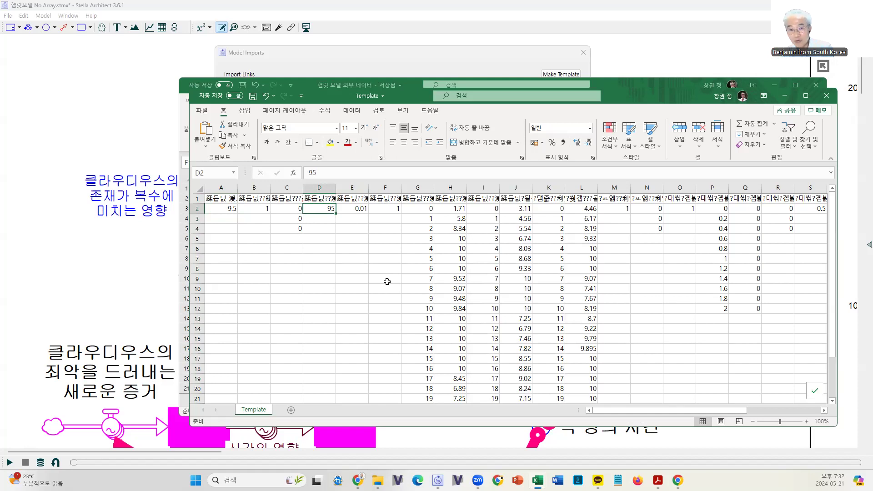
click(826, 95)
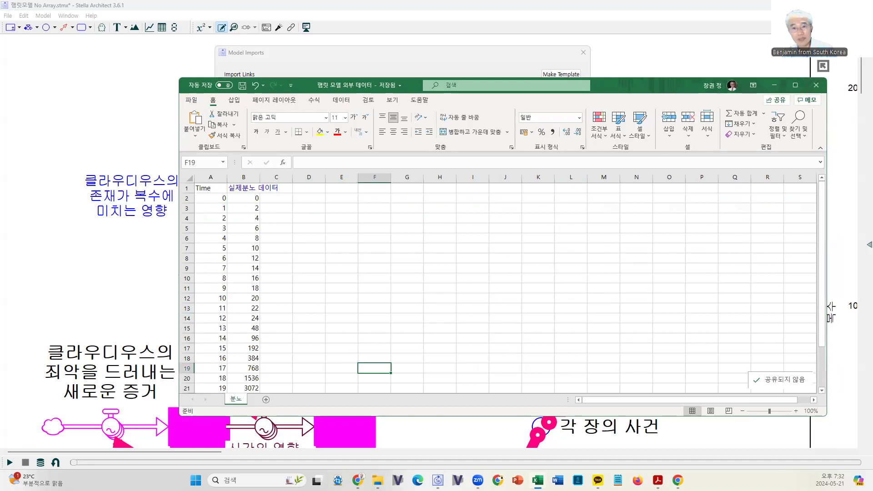
click(816, 86)
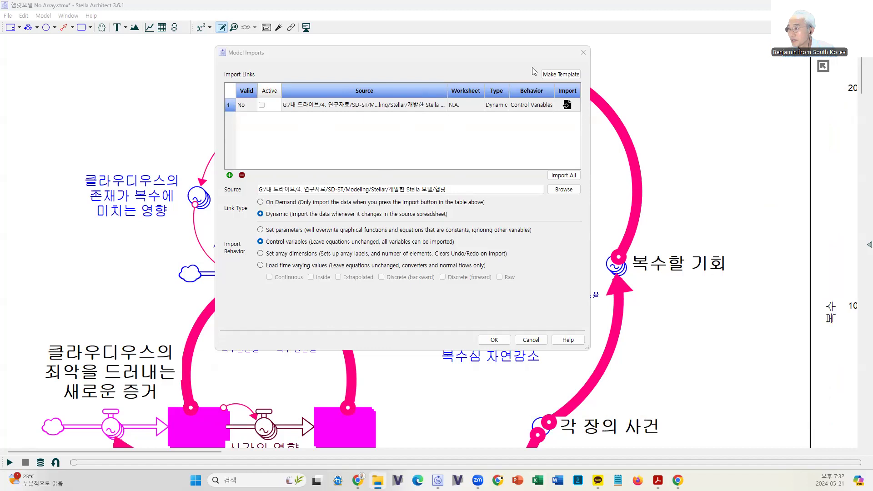
click(584, 53)
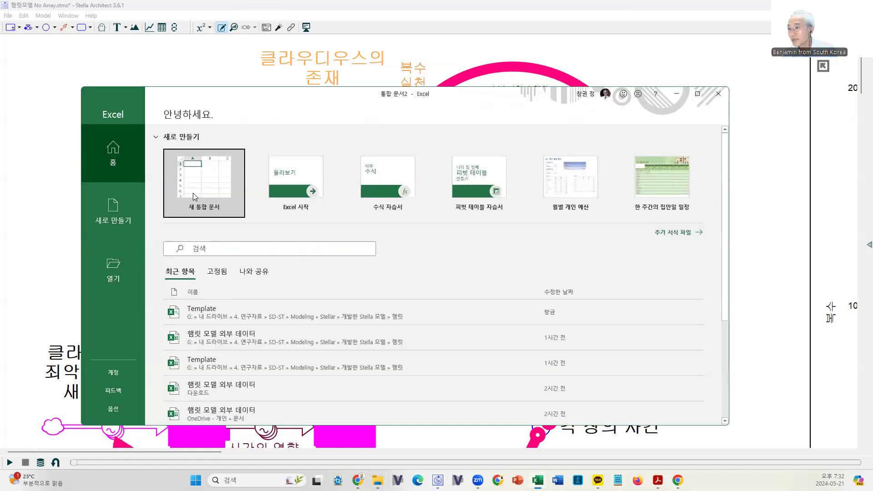
Create a new blank workbook in Excel and place its window over the model diagram
click(204, 150)
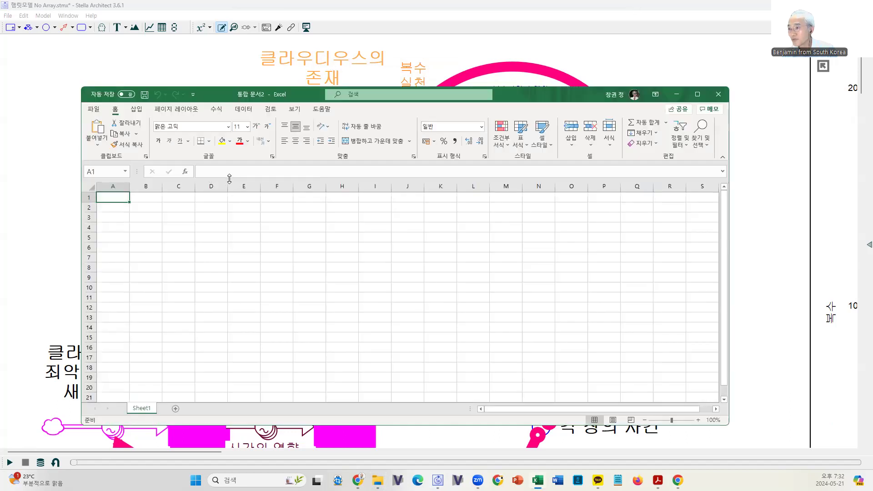
drag(516, 100, 712, 70)
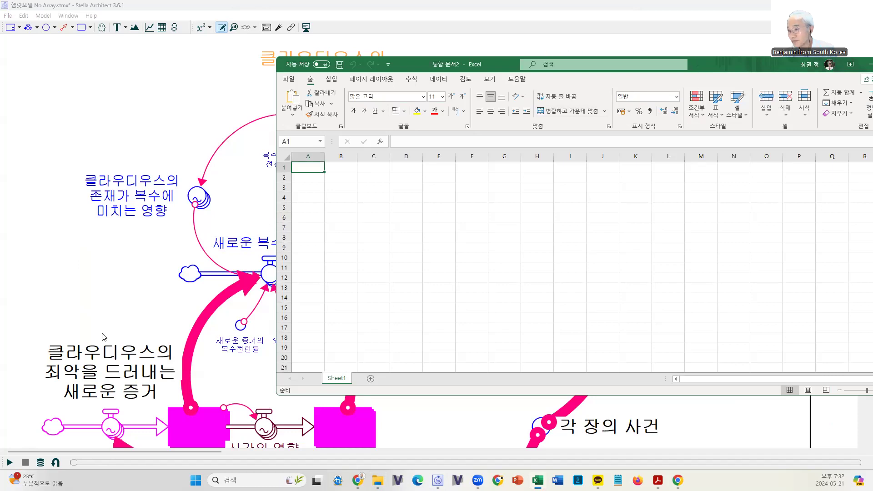
scroll(696, 59, down, 3)
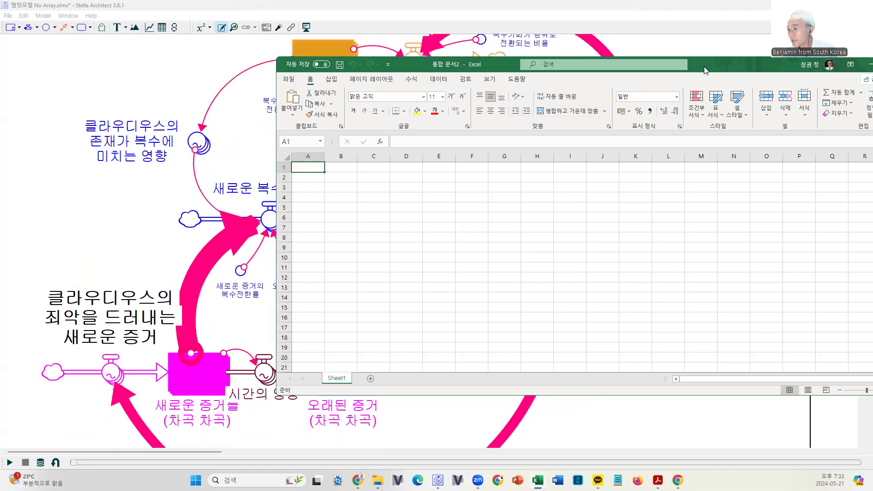
drag(703, 66, 570, 334)
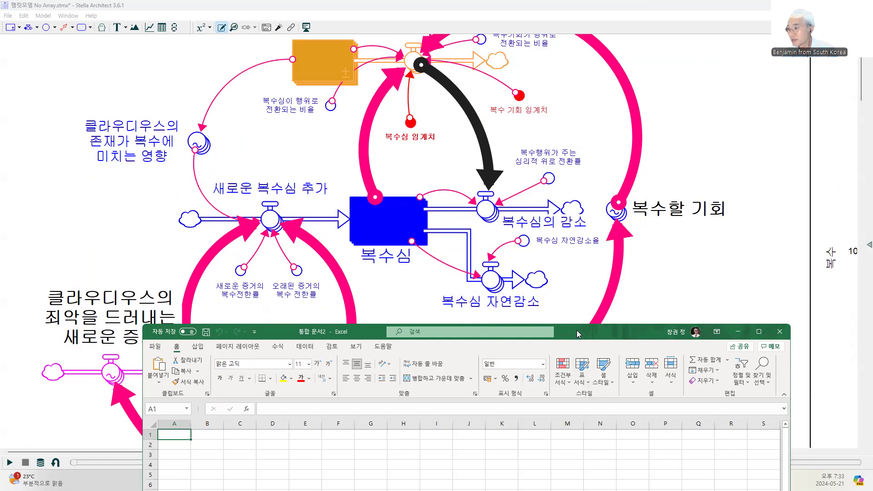
drag(578, 334, 574, 331)
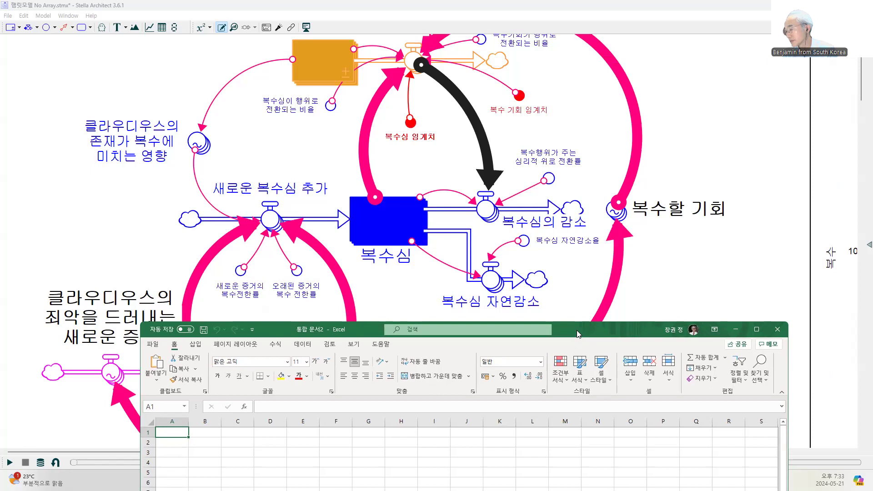
drag(576, 334, 564, 92)
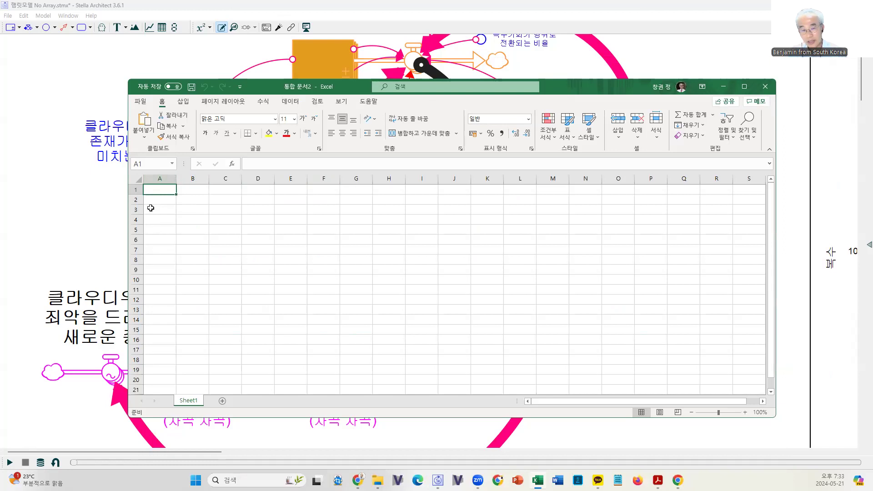
Enter the header Time in A1 and 실제 복수심 데이터 in B1, keeping the model diagram partly in view
text(ㅆ)
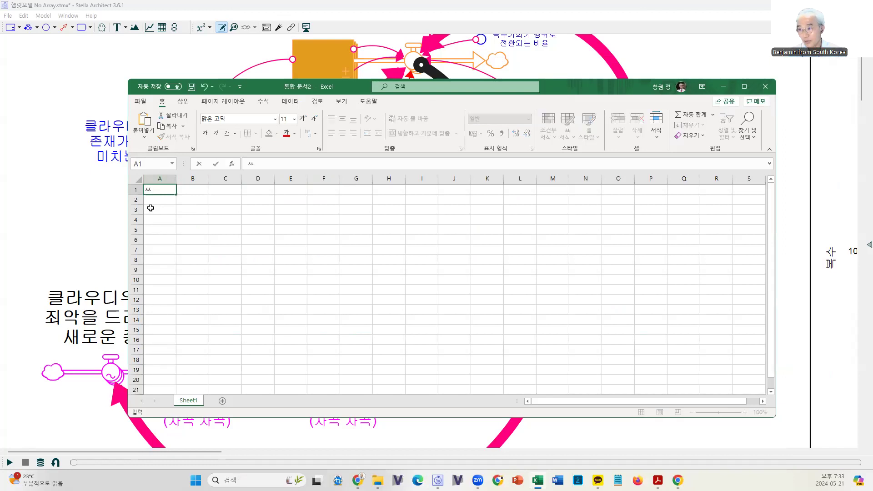
text(ime)
key(Tab)
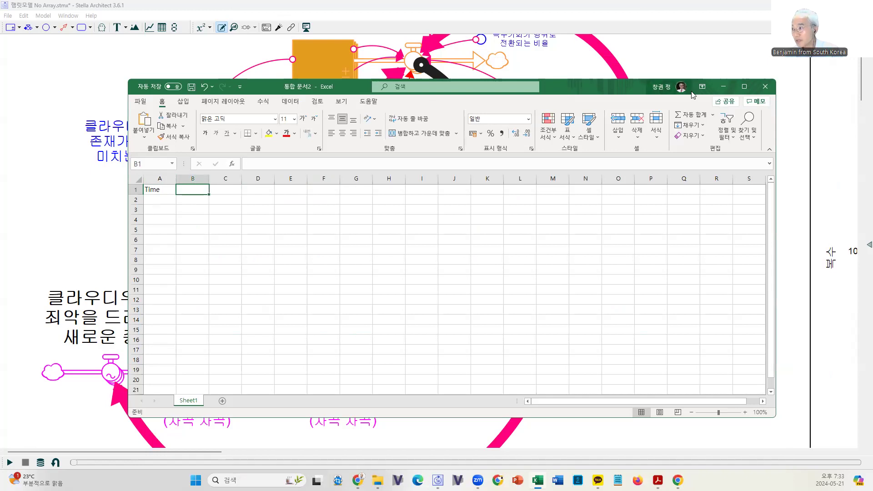
drag(577, 84, 717, 75)
text(실제 복수심 데이터)
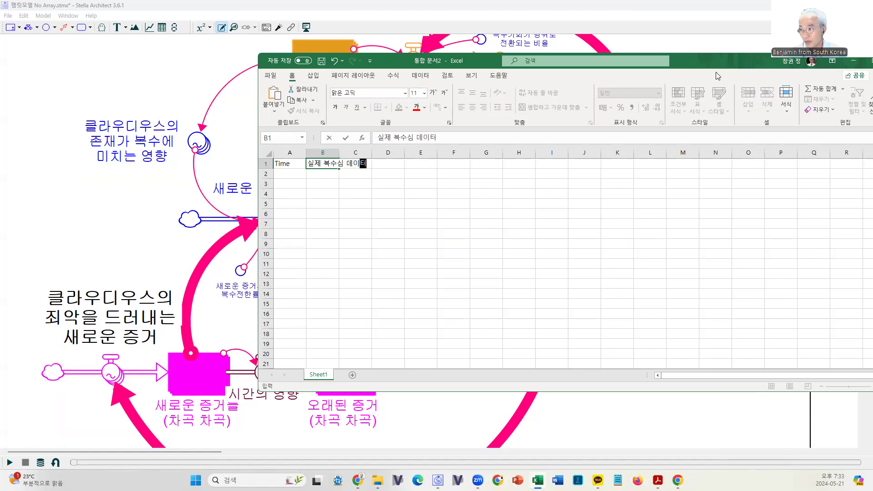
key(Return)
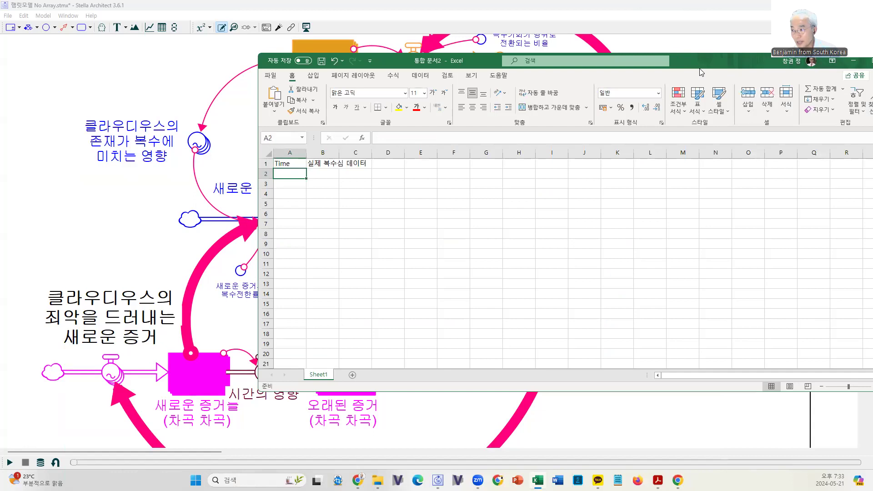
Switch to Stella Architect and add a converter named 실제 복수심 데이터, matching the B1 header, beside the 새로운 복수심 추가 inflow
drag(700, 71, 799, 198)
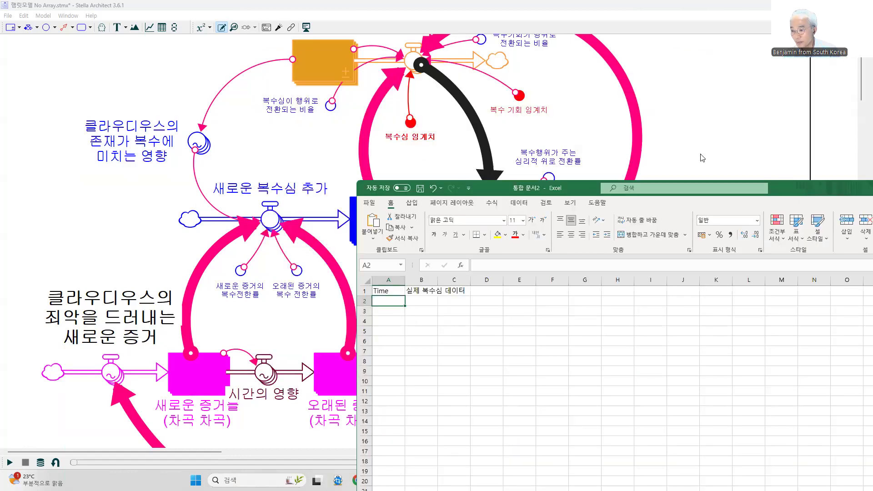
click(420, 292)
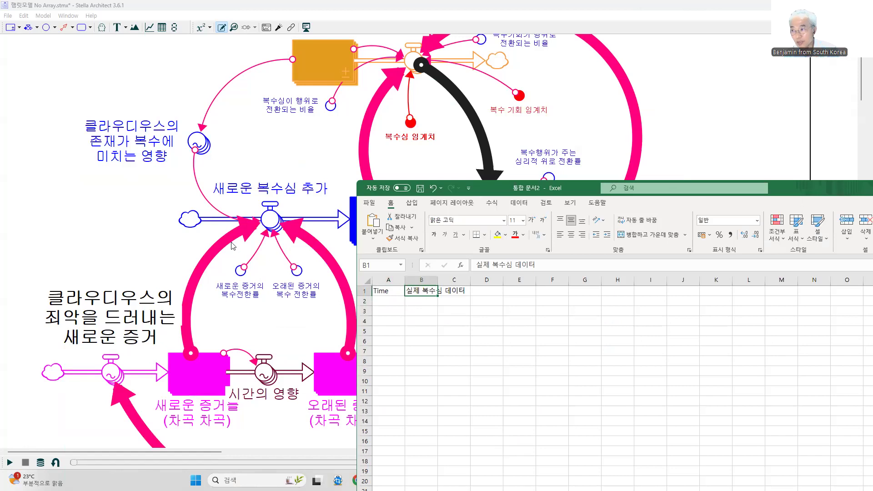
double_click(420, 289)
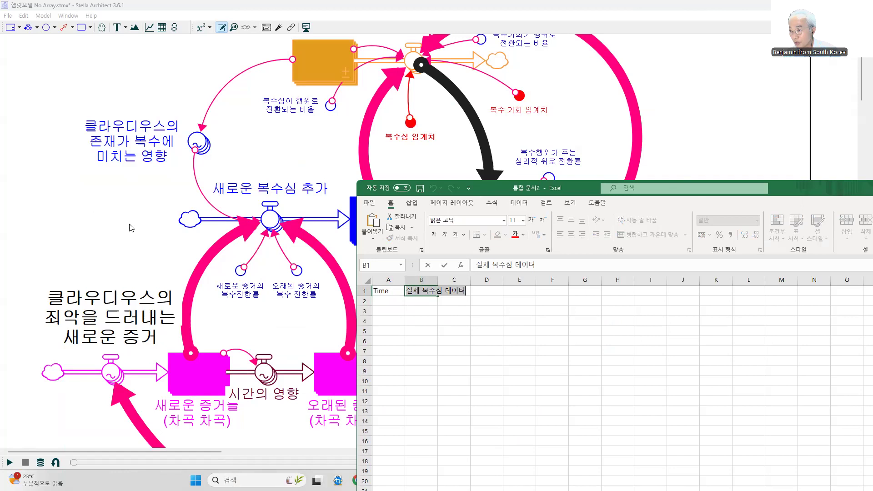
click(99, 213)
click(46, 27)
click(50, 191)
text(실제 복수심 데이터)
key(Return)
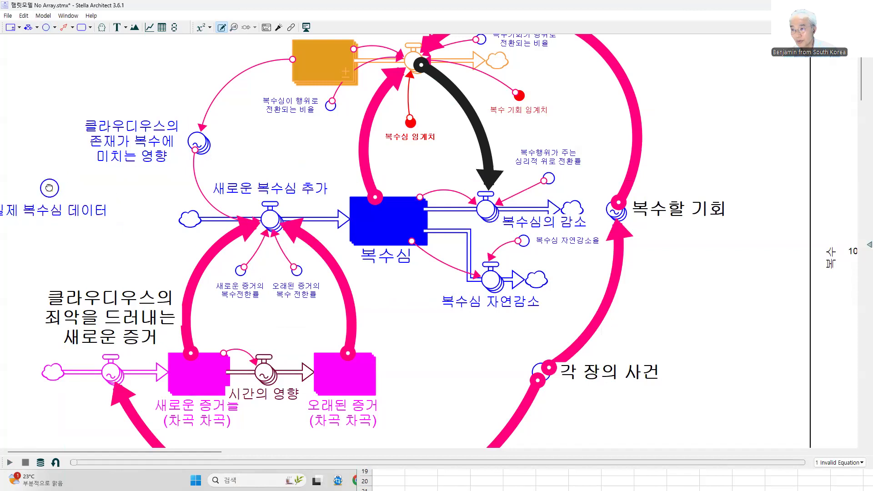
drag(47, 191, 104, 204)
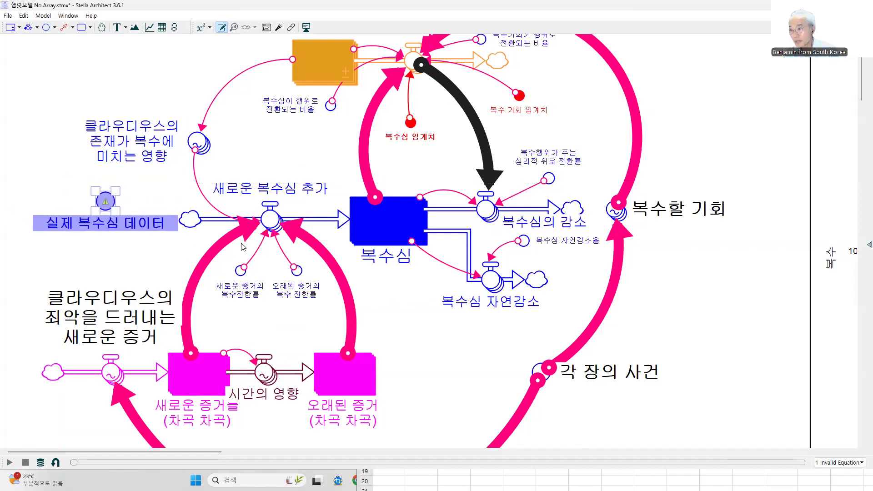
Check the unit of the 복수심 stock and set the 실제 복수심 데이터 converter's units to 복수
double_click(371, 247)
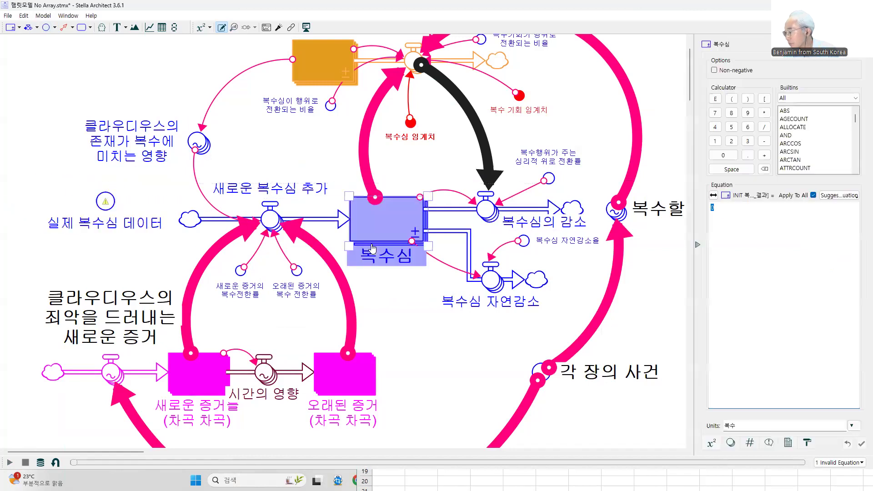
key(Tab)
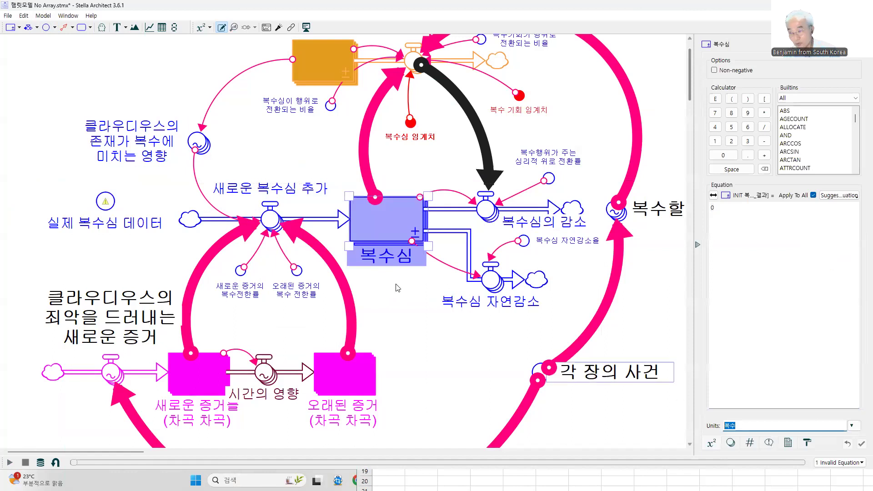
click(105, 201)
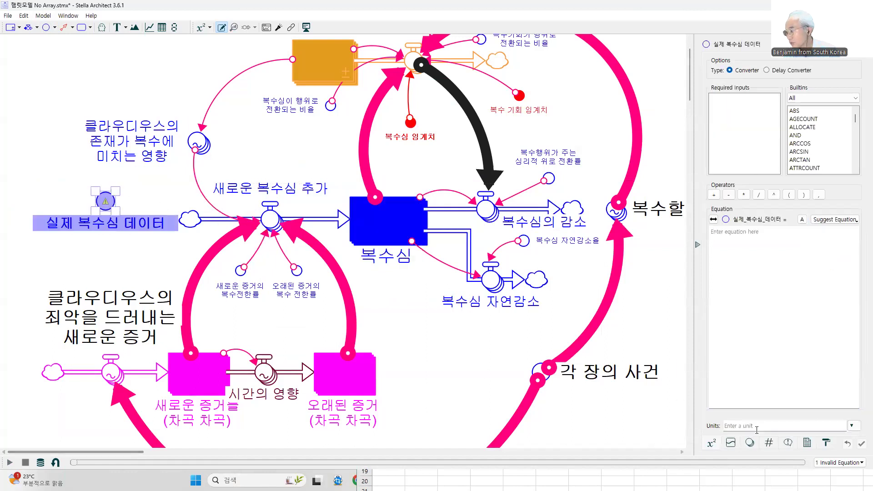
click(756, 428)
text(복수)
Set the equation of the 실제 복수심 데이터 converter to NAN
click(757, 290)
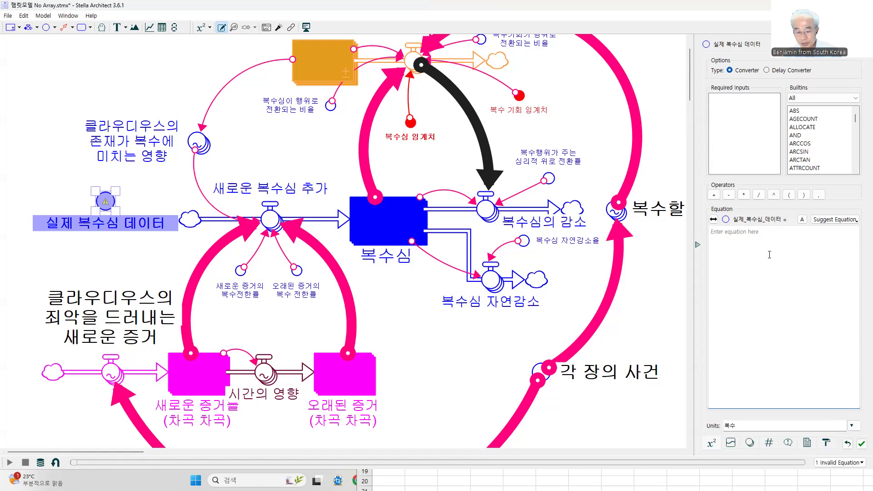
text(nan)
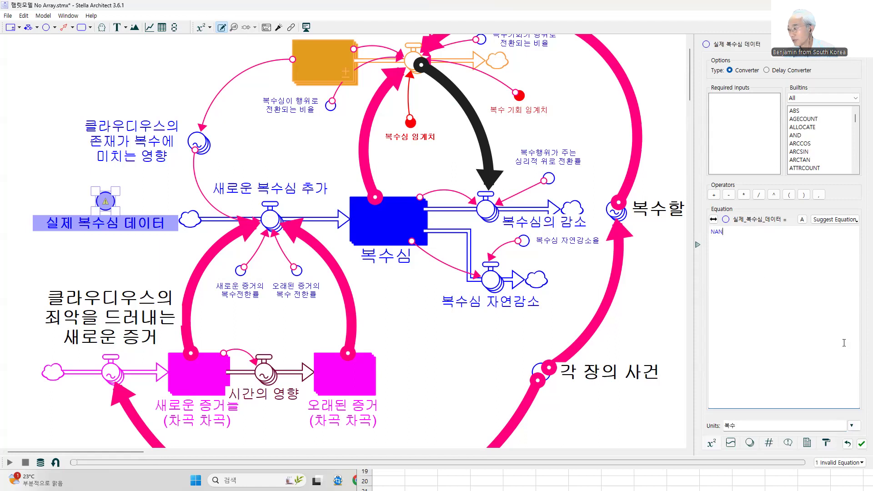
click(861, 443)
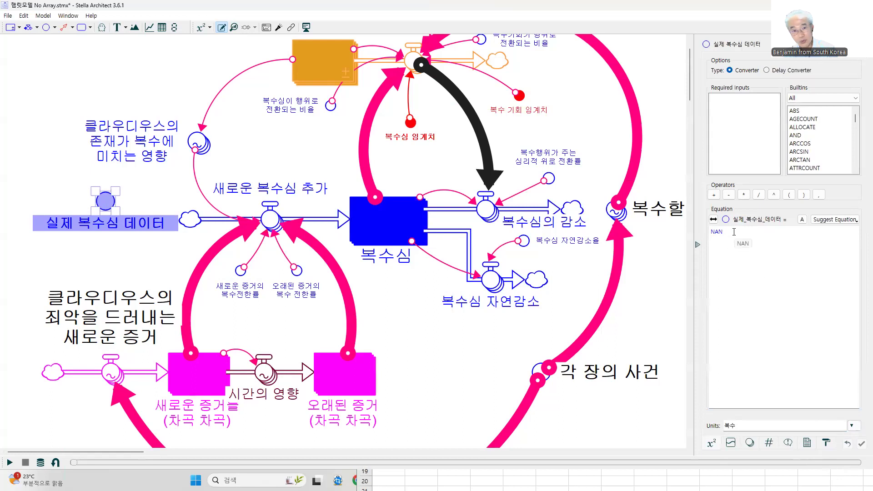
key(ctrl+a)
key(BackSpace)
text(Na)
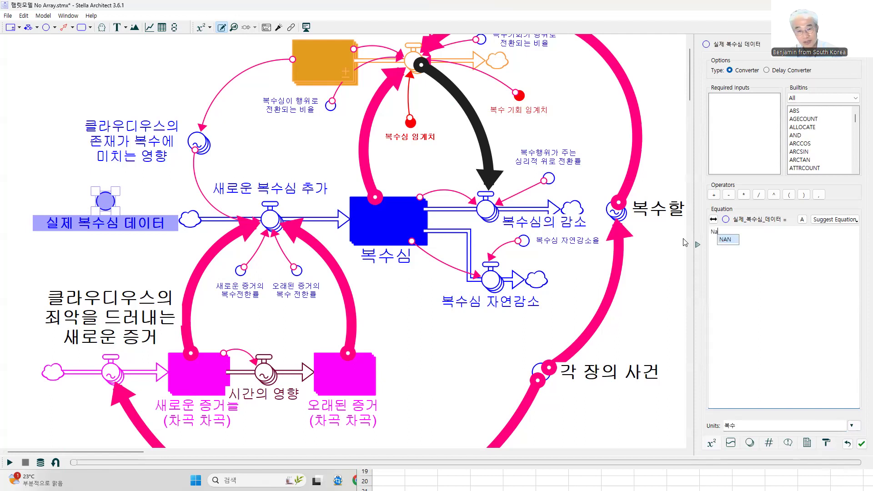
key(Return)
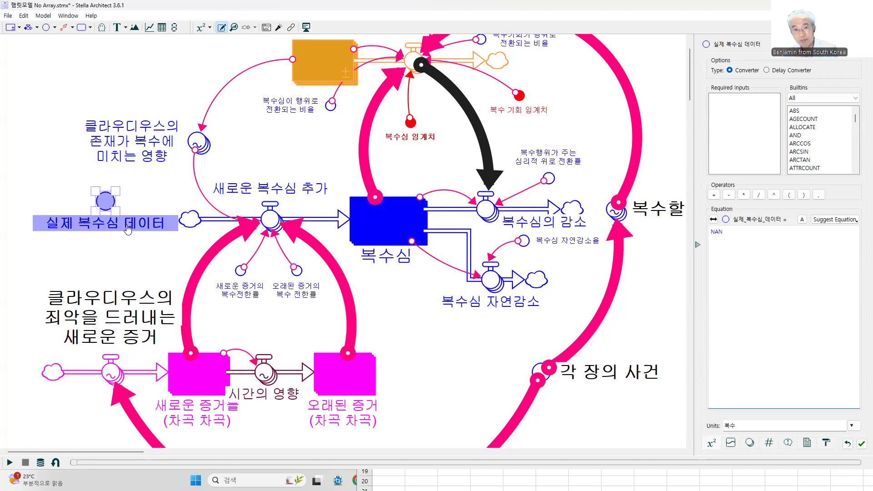
Move the 실제 복수심 데이터 converter to the empty area above 클라우디우스의 존재가 복수에 미치는 영향 and set its label font size to 6
drag(102, 210, 121, 159)
drag(78, 124, 75, 53)
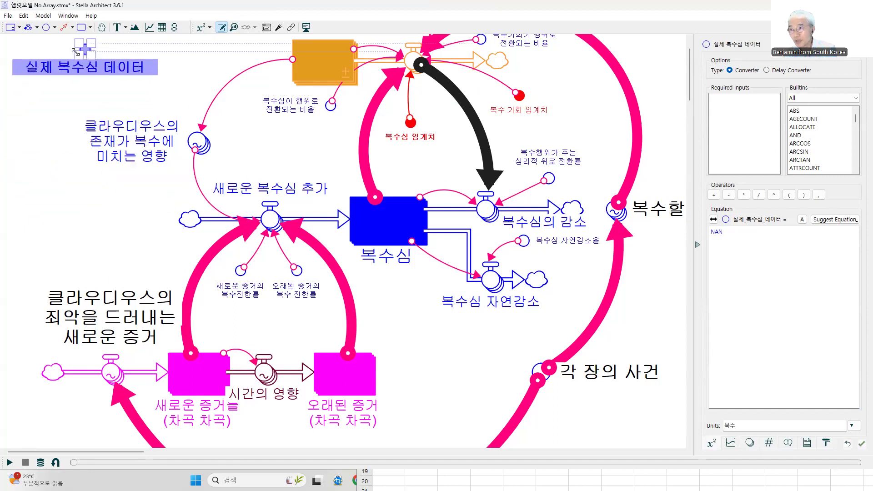
click(826, 444)
click(799, 146)
click(792, 156)
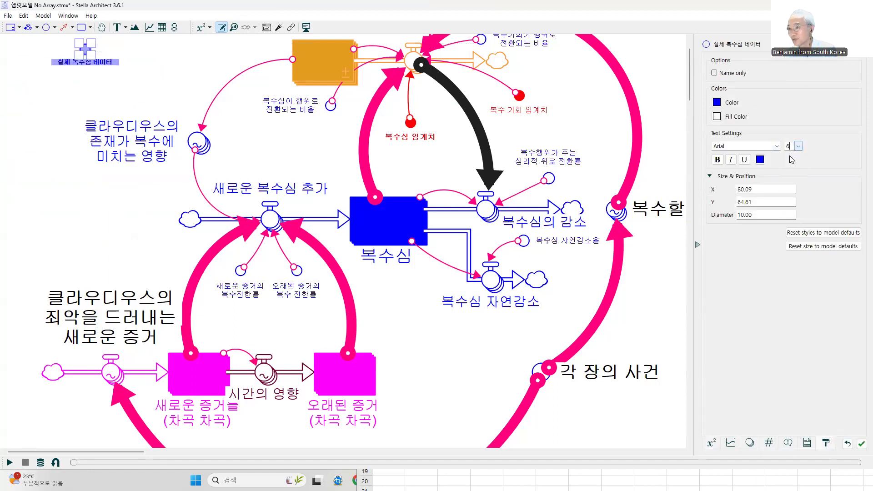
click(77, 80)
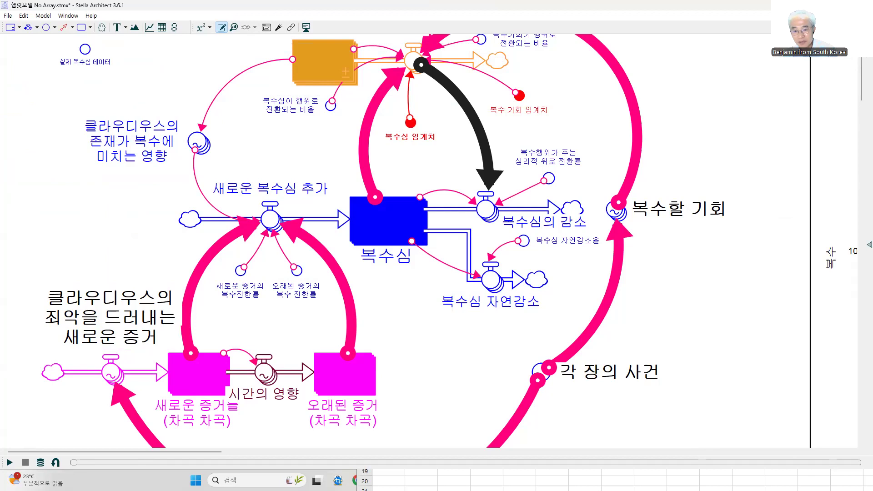
Switch to the Excel workbook, move its window up, and fill the Time column from 0 to 24 in A2:A26
key(alt+Tab)
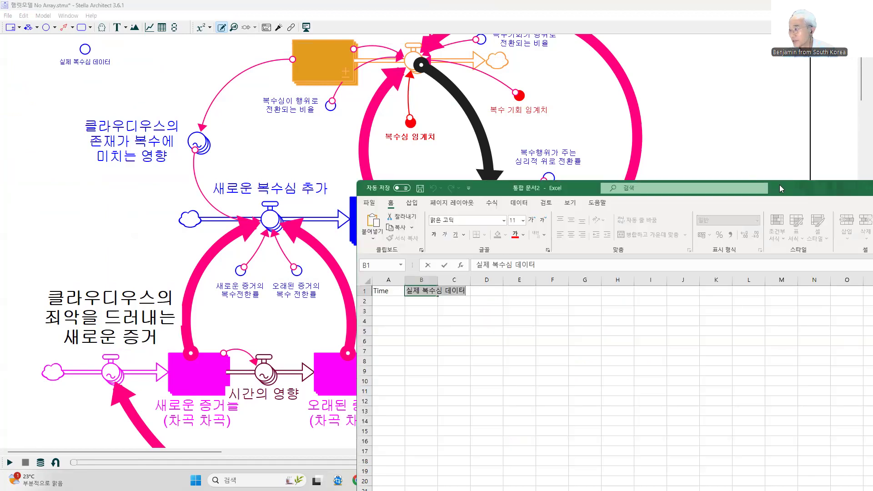
drag(787, 189, 608, 35)
click(304, 196)
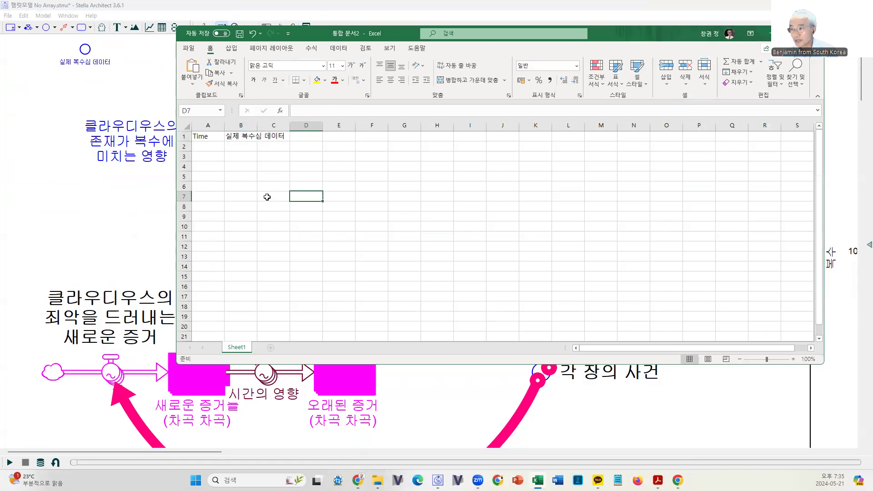
click(207, 146)
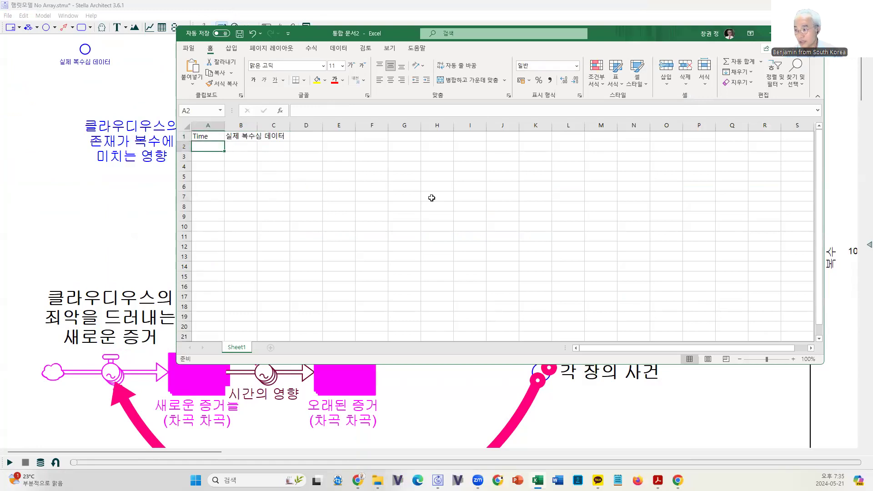
text(0)
key(Return)
text(1)
key(Return)
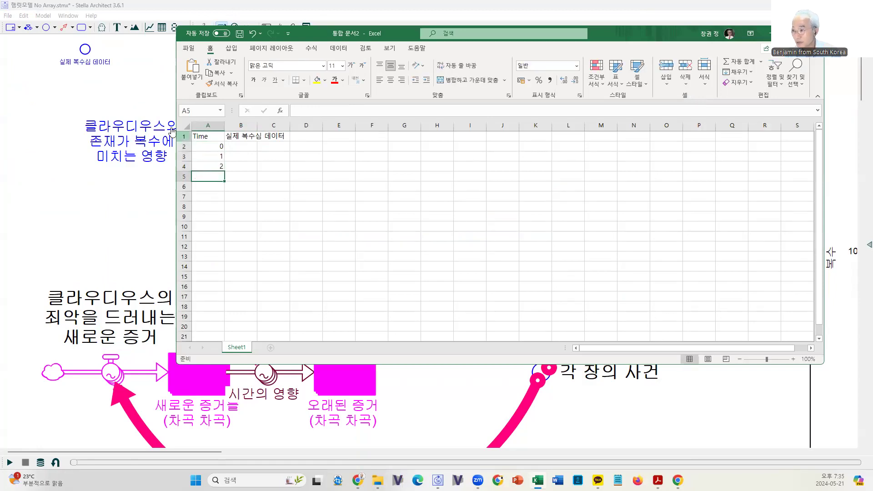
drag(213, 146, 204, 327)
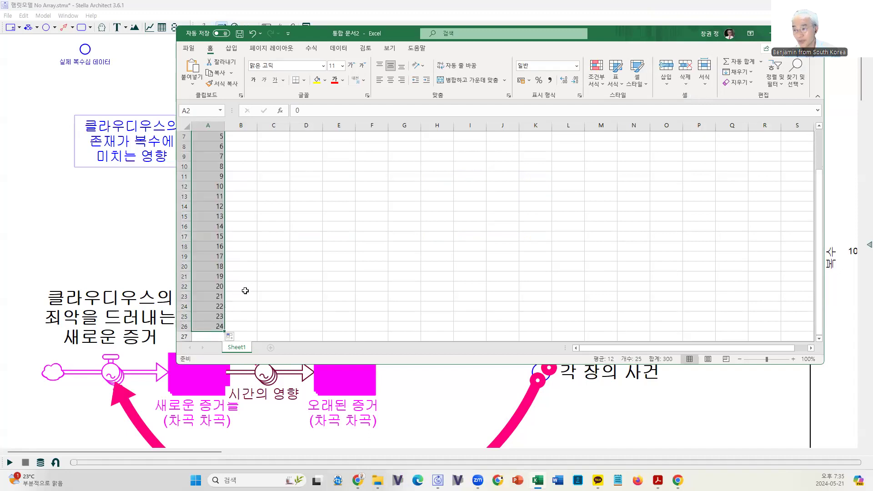
Enter the values 0, 1 and 5 in B2 to B4 under the 실제 복수심 데이터 header
scroll(246, 290, up, 2)
click(240, 146)
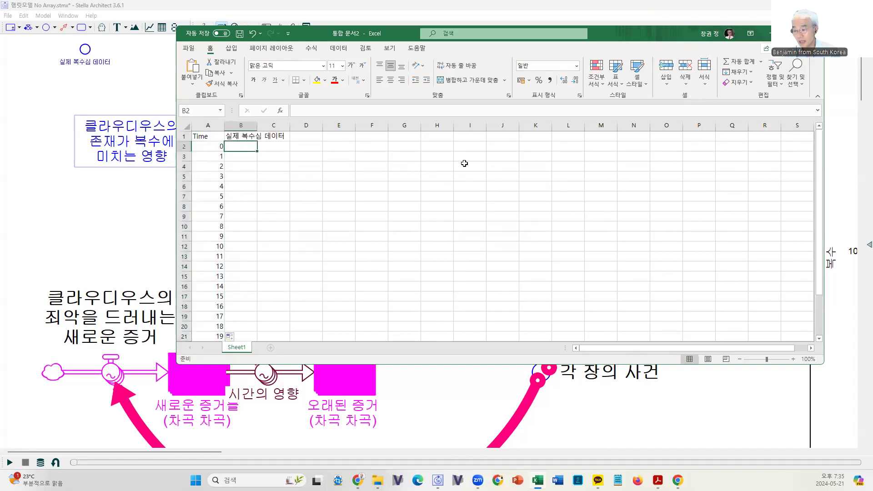
text(0)
key(Return)
text(1)
key(Return)
text(5)
key(Return)
key(Up)
key(Down)
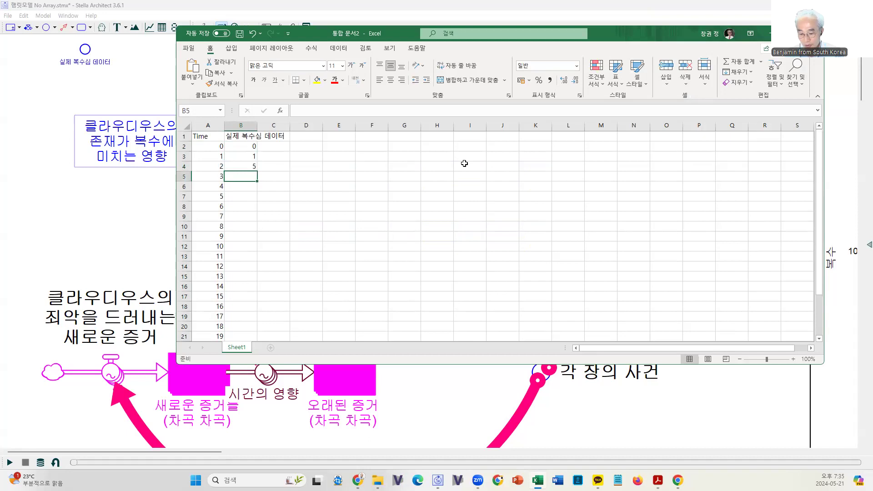
Enter the formula =B4+10 in B5, fill it down to B26, and review the completed columns
text(=)
key(Up)
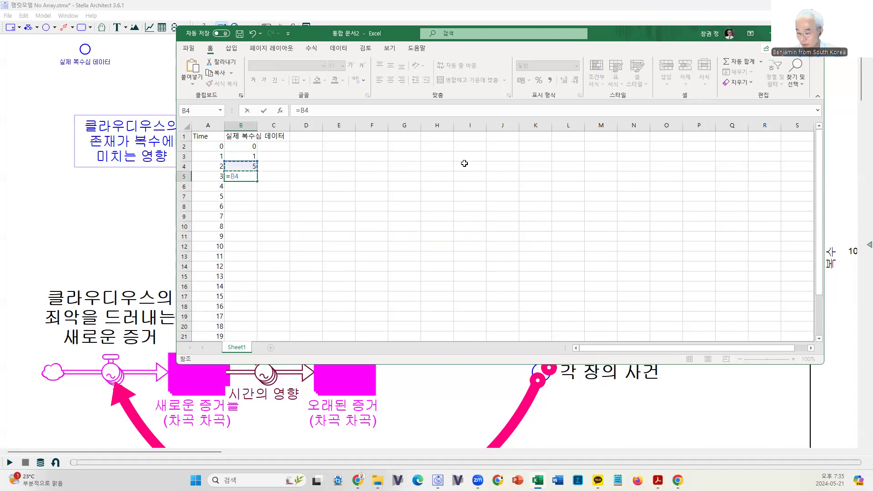
text(+10)
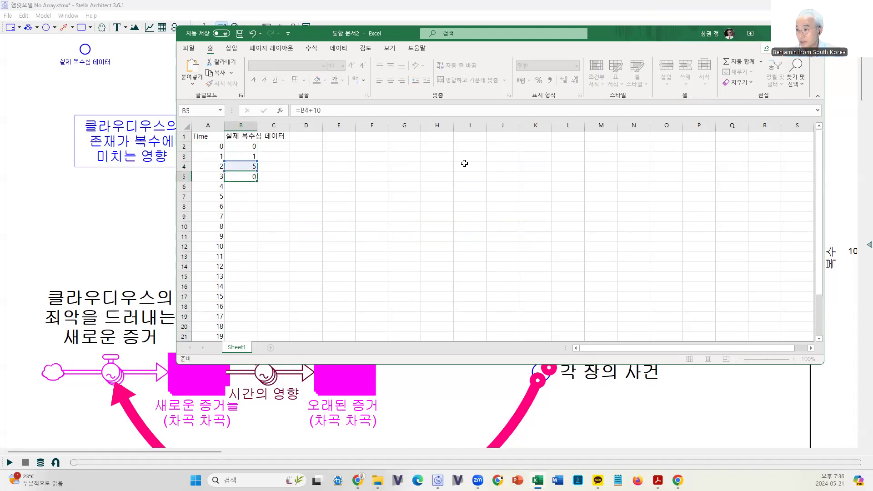
key(Return)
key(Up)
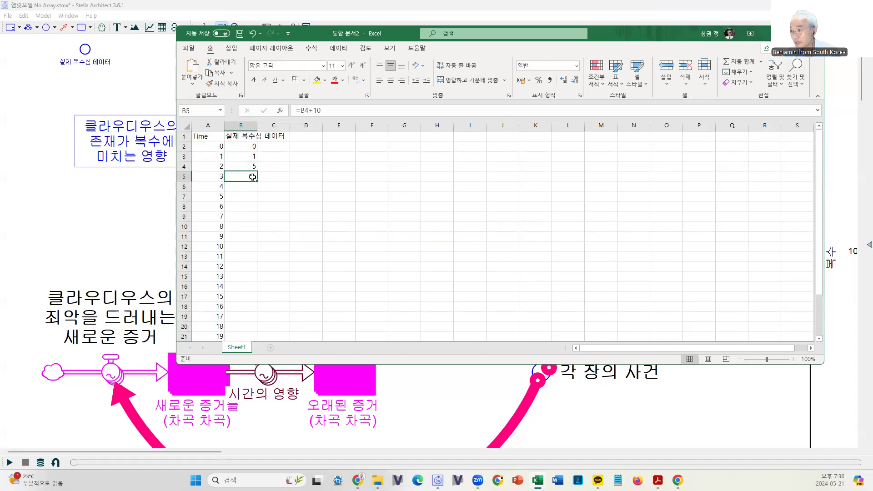
drag(256, 188, 256, 318)
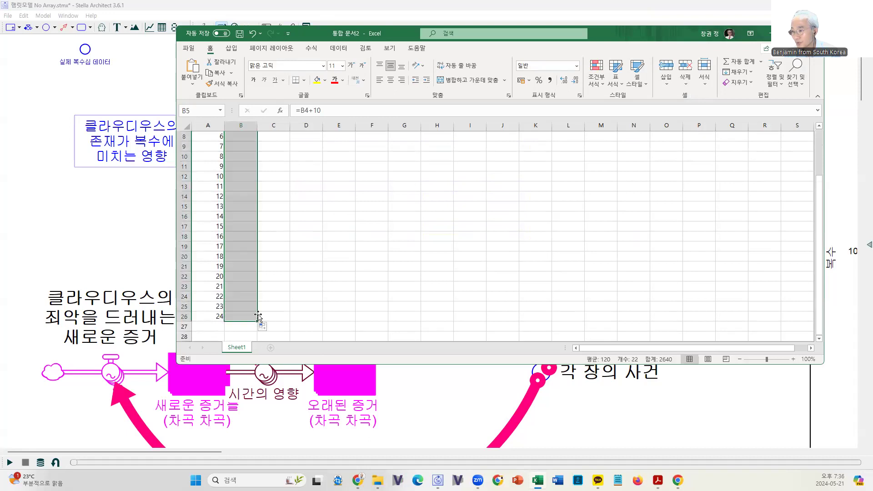
click(305, 239)
scroll(305, 239, up, 3)
scroll(305, 238, down, 5)
scroll(305, 237, up, 5)
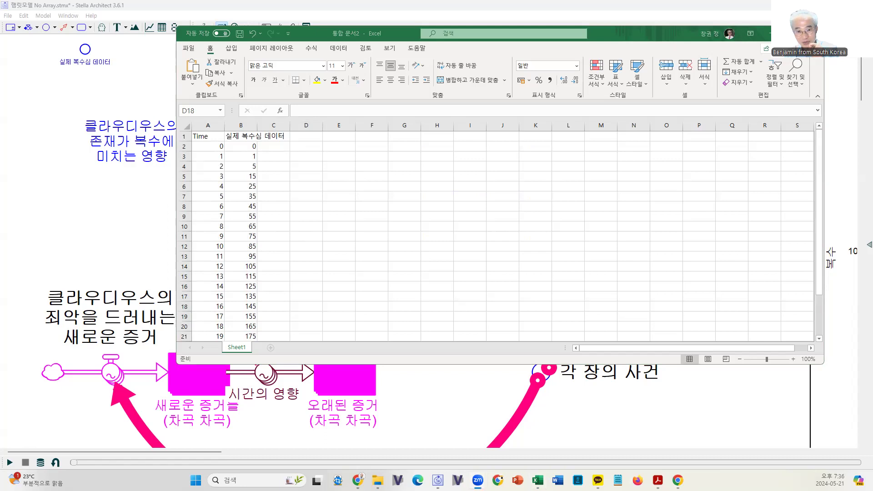
scroll(372, 209, down, 4)
scroll(372, 210, up, 4)
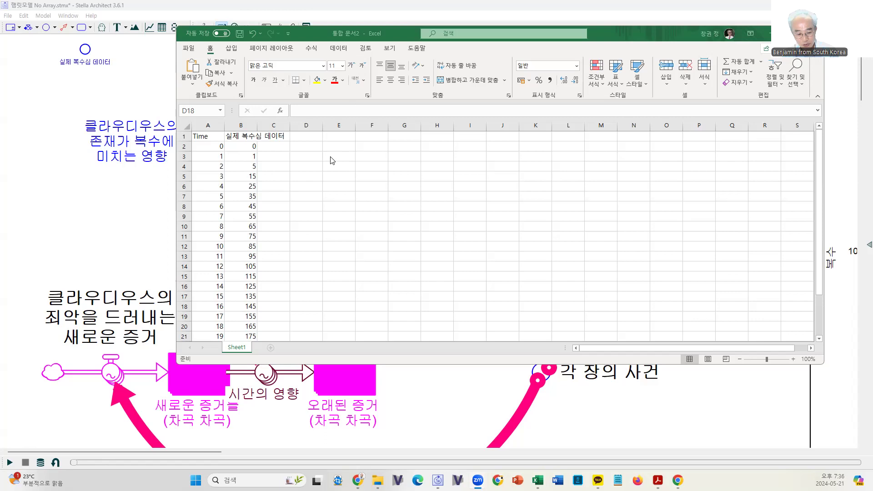
Save the workbook as 실제데이터 연습 in the 햄릿 folder
click(196, 49)
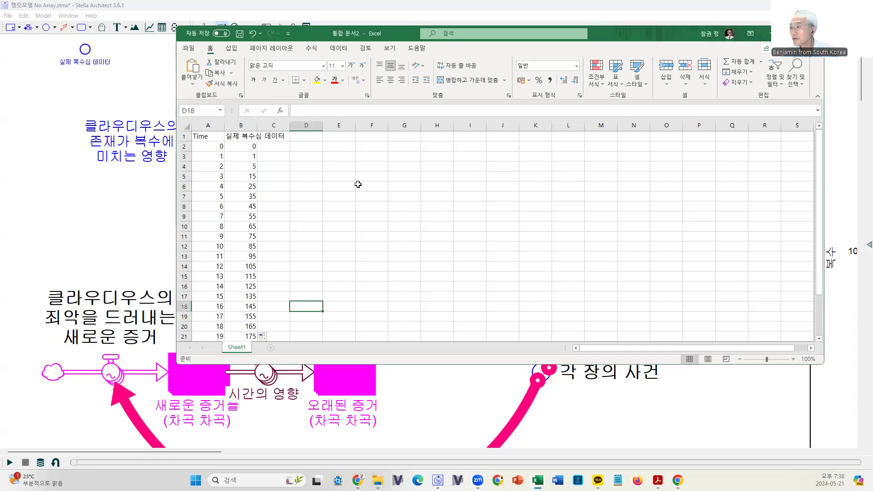
click(189, 48)
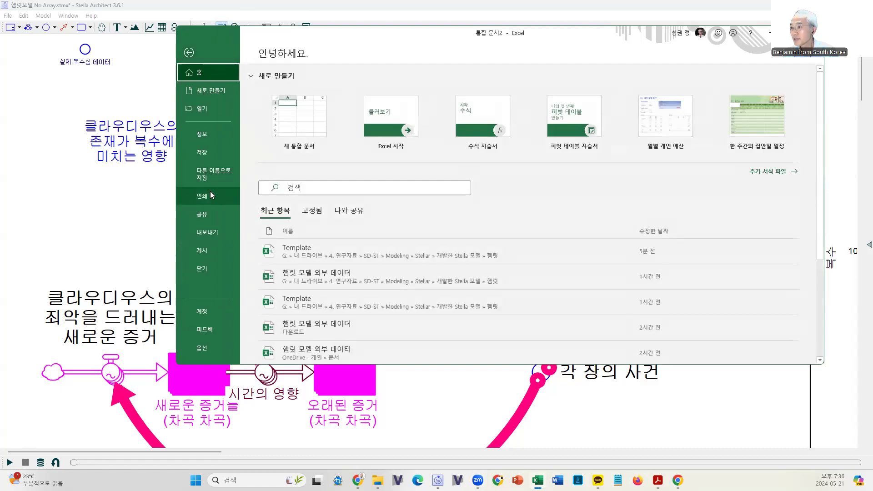
click(207, 174)
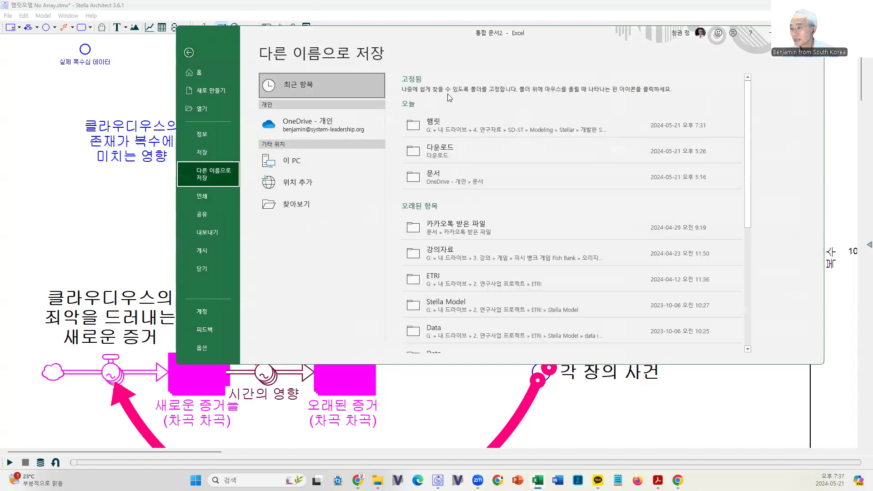
click(525, 122)
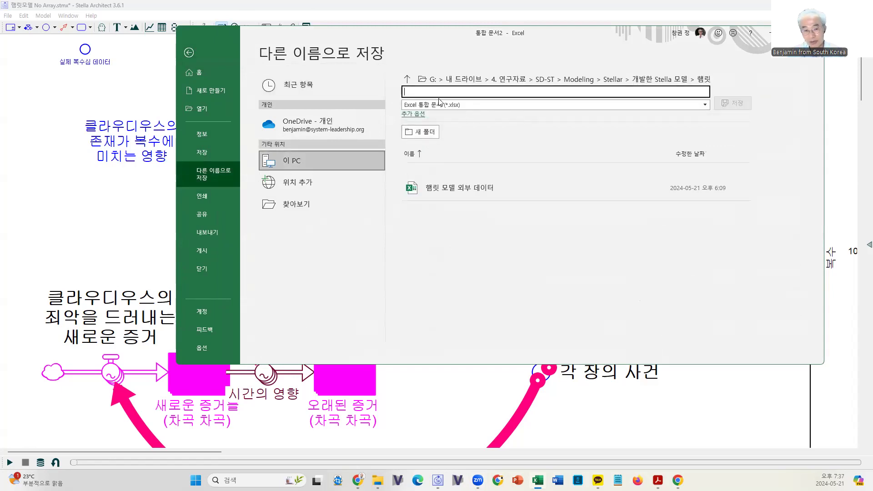
text(실제)
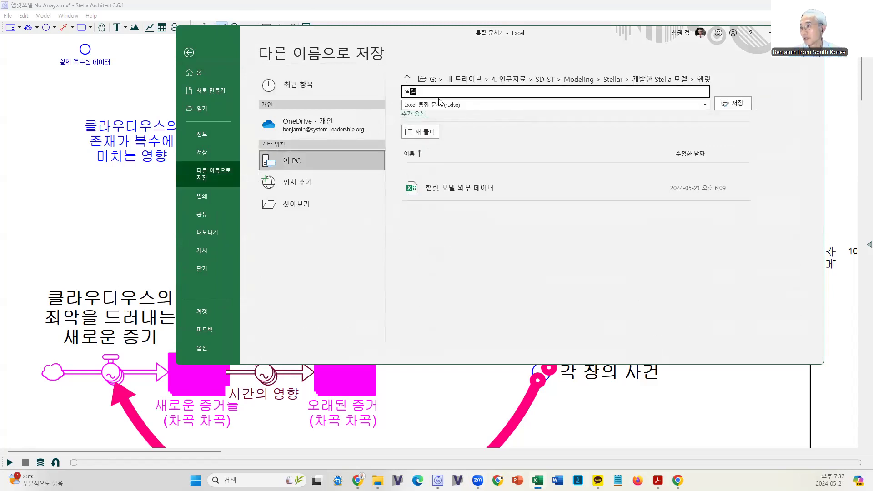
text(데이터 연습)
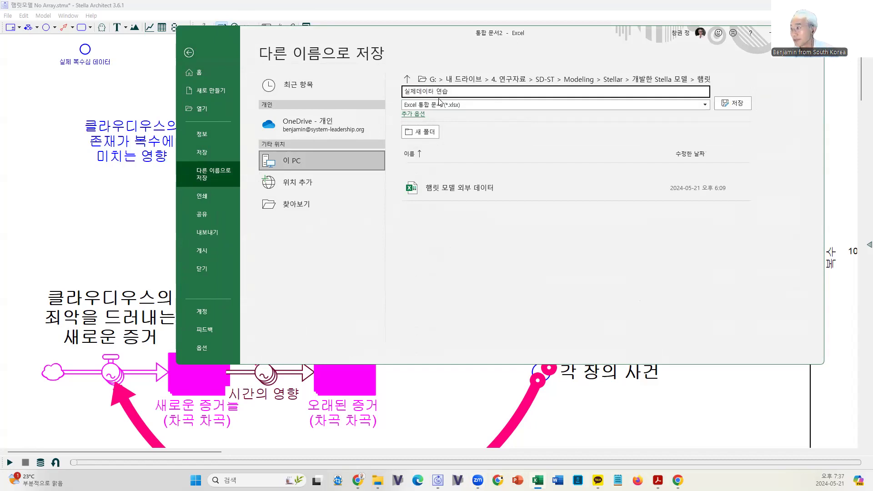
click(743, 111)
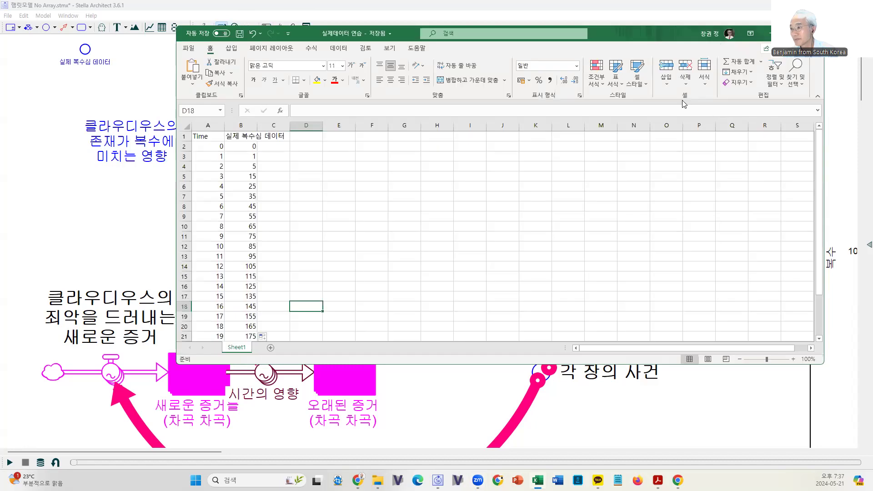
Switch to Stella Architect and set 실제데이터 연습.xlsx as the source of the model's data import link
click(770, 34)
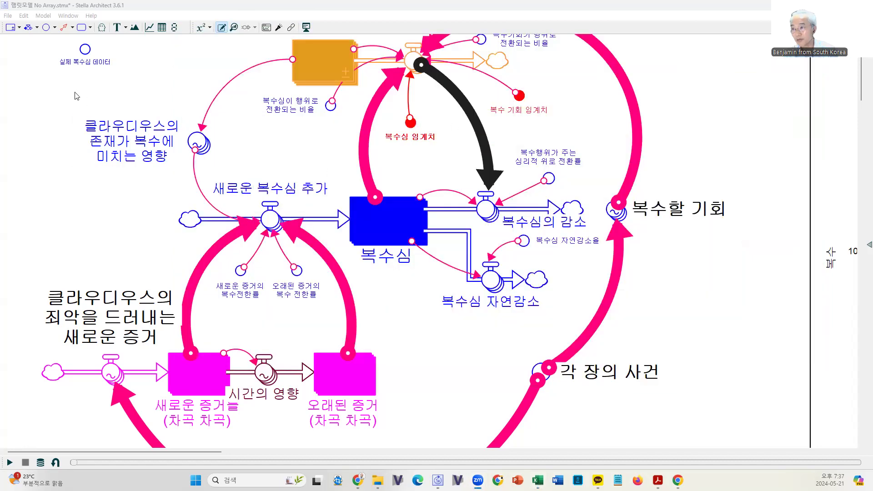
click(46, 16)
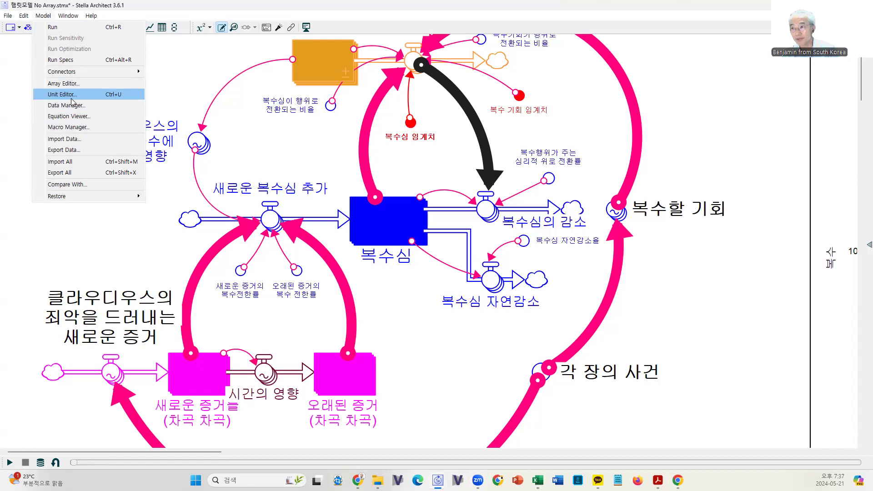
click(65, 139)
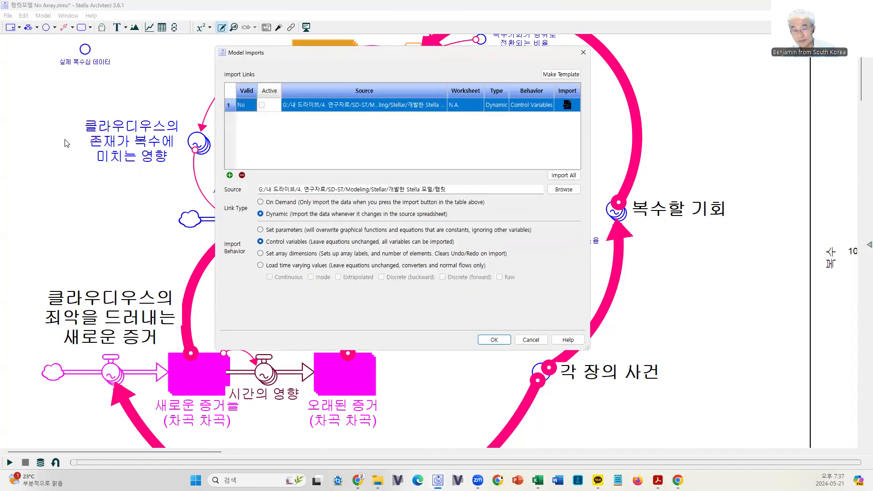
click(565, 190)
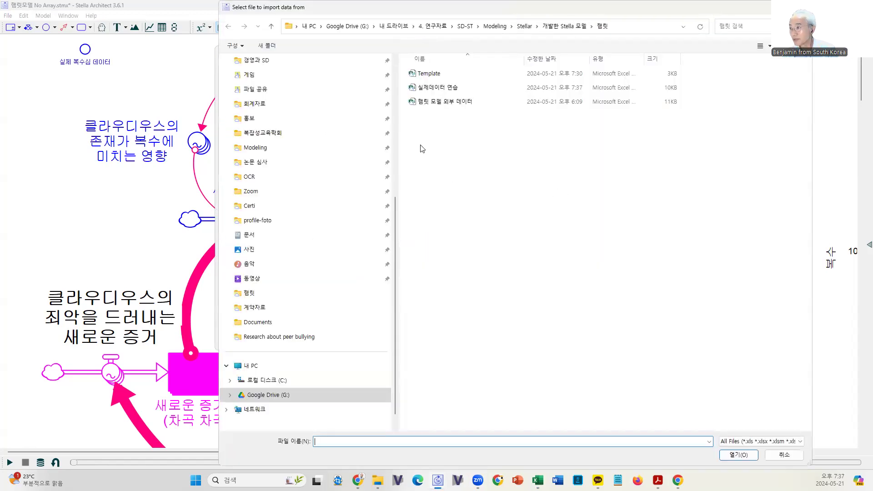
double_click(434, 87)
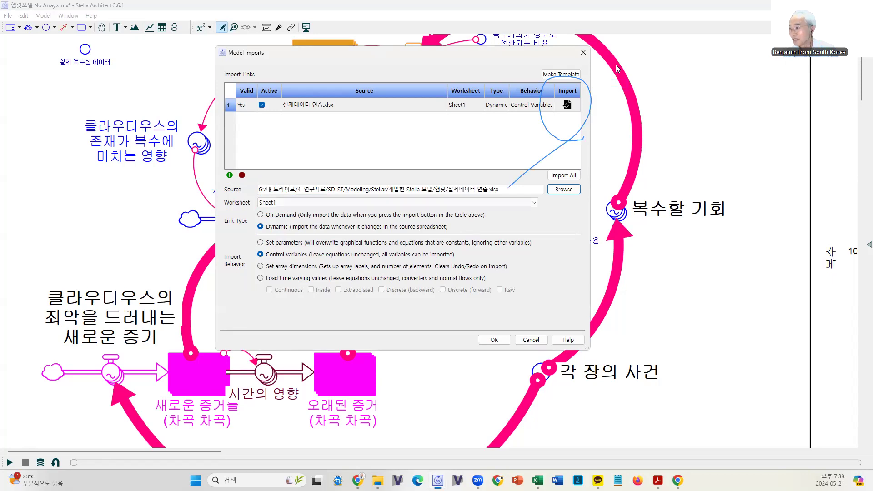
Try to import the linked workbook using the Control variables behavior
click(566, 105)
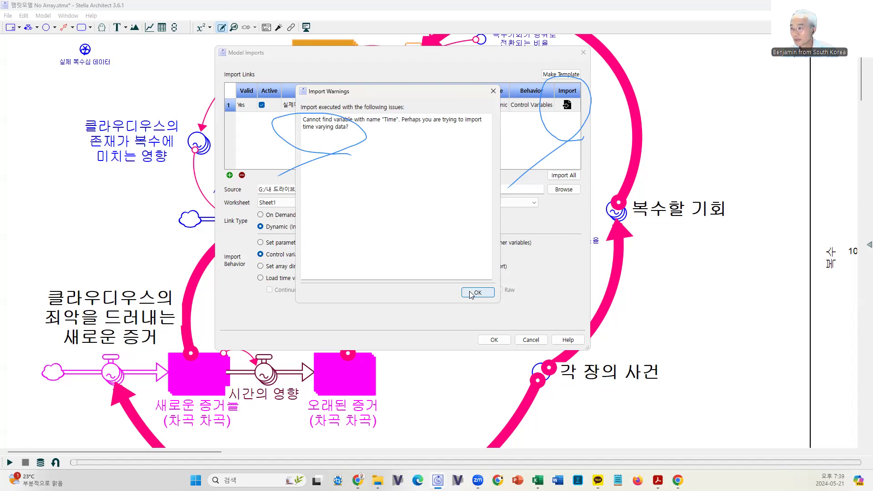
click(471, 292)
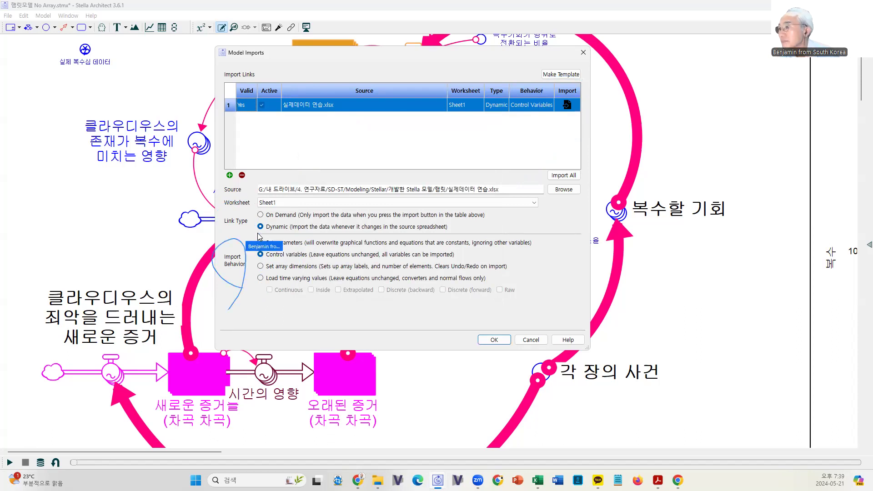
Set the import behavior to load continuous time varying values, import the linked workbook, and accept the import settings
click(261, 277)
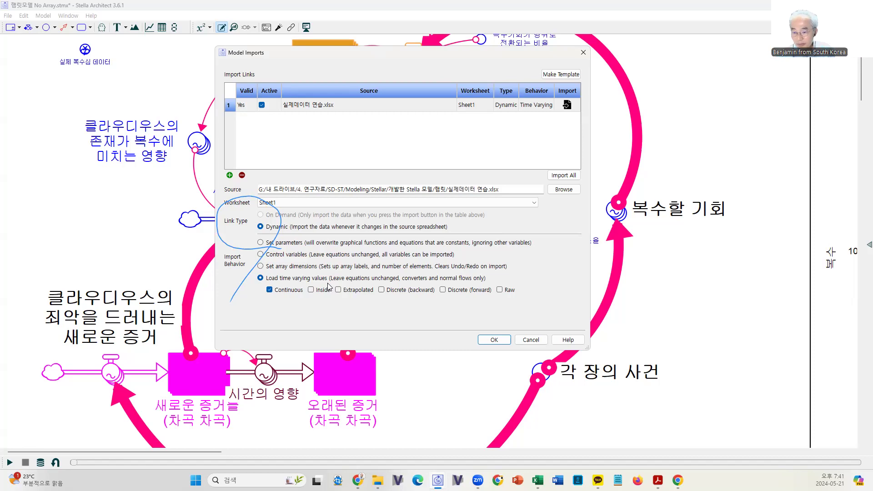
key(Escape)
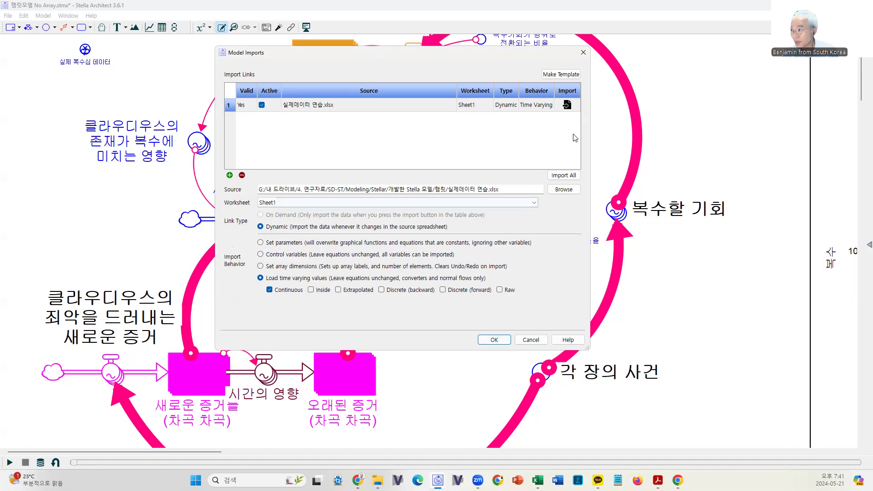
click(567, 105)
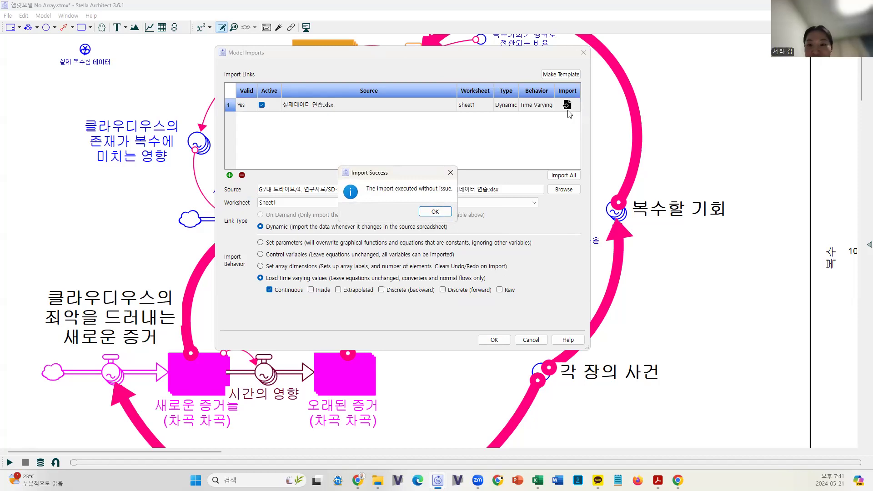
click(432, 213)
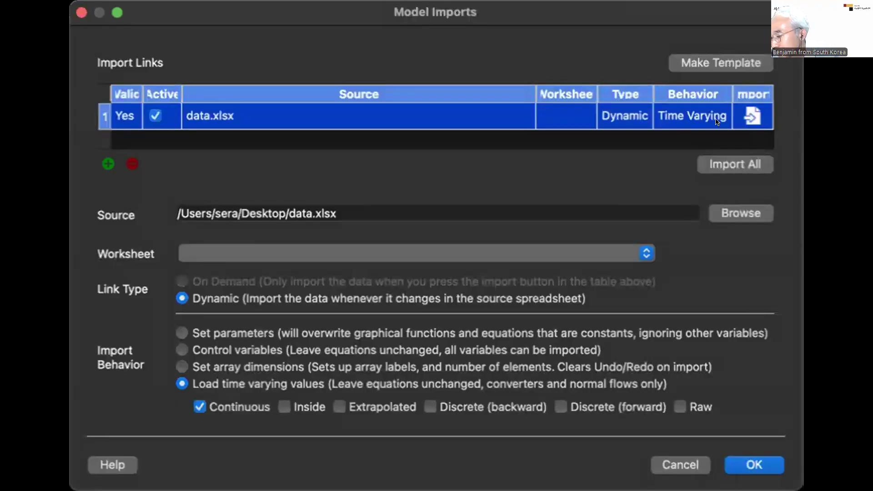
key(super+Tab)
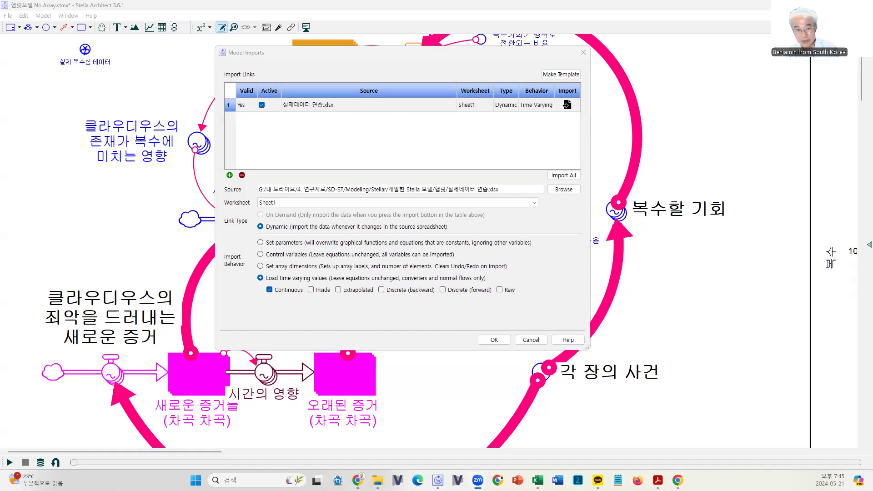
drag(321, 57, 252, 92)
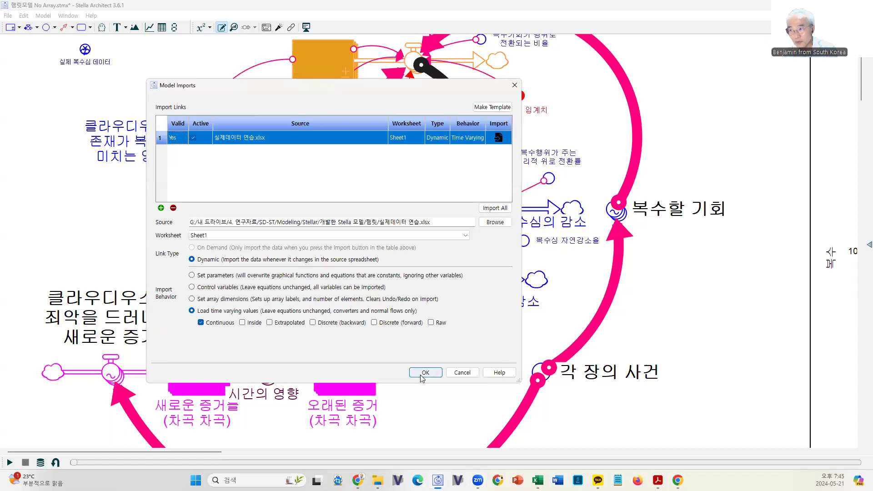
click(424, 373)
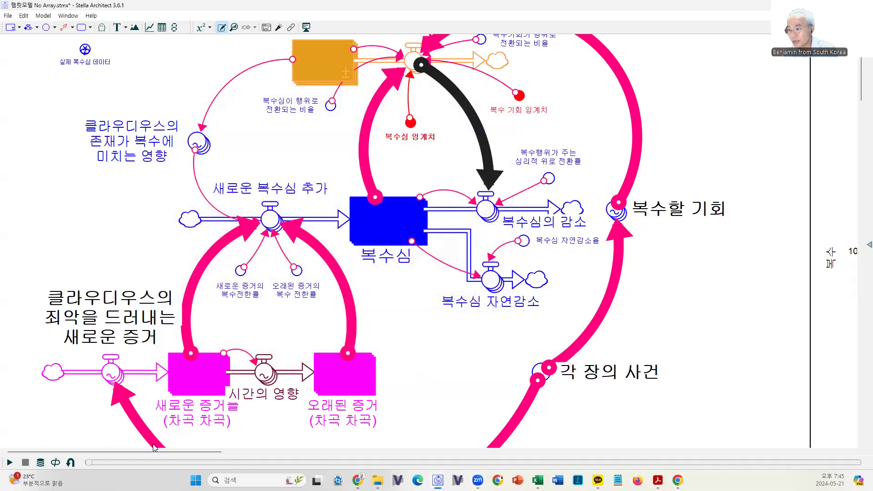
Add 실제 복수심 데이터 as a second series on the revenge graph, plotted from the Current Run
drag(152, 450, 371, 475)
scroll(386, 353, down, 3)
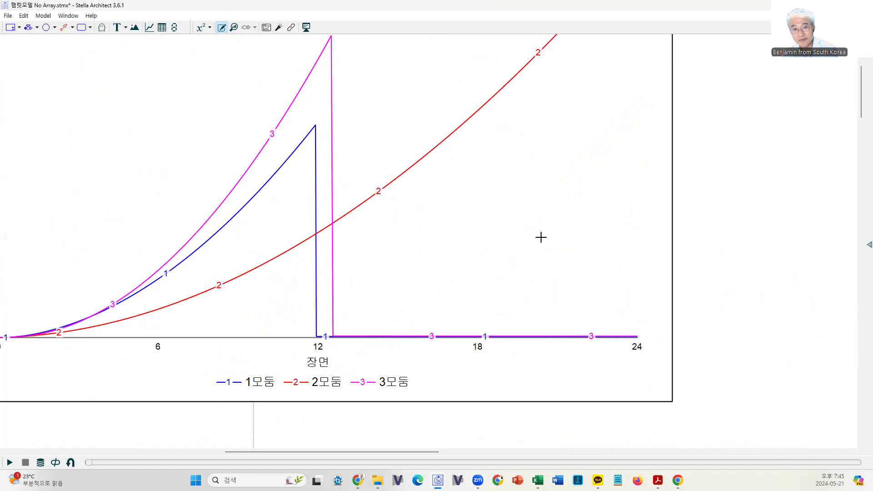
double_click(464, 372)
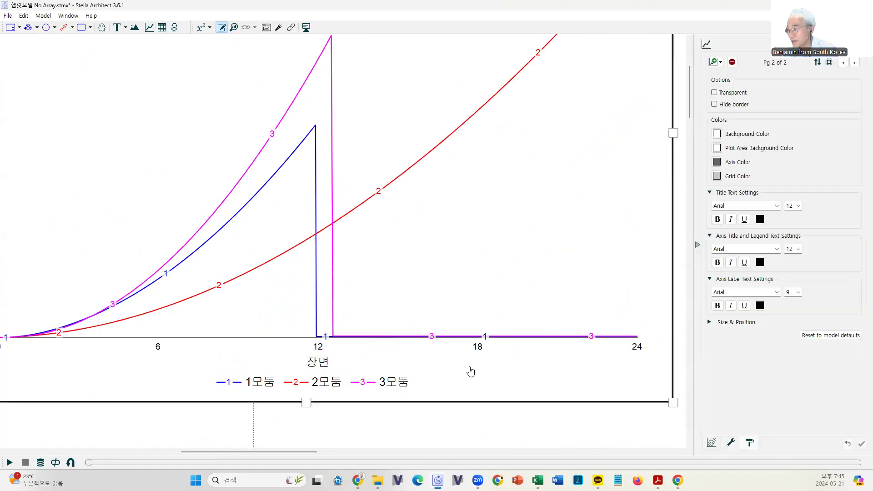
click(710, 443)
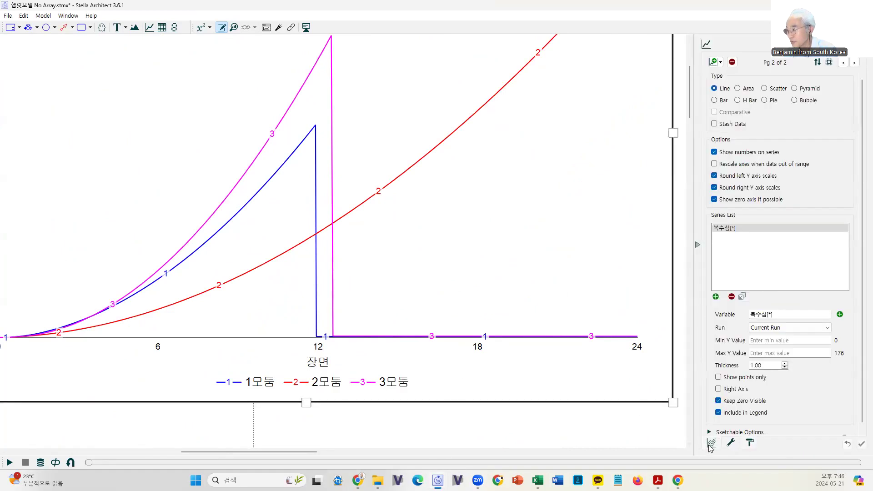
click(715, 296)
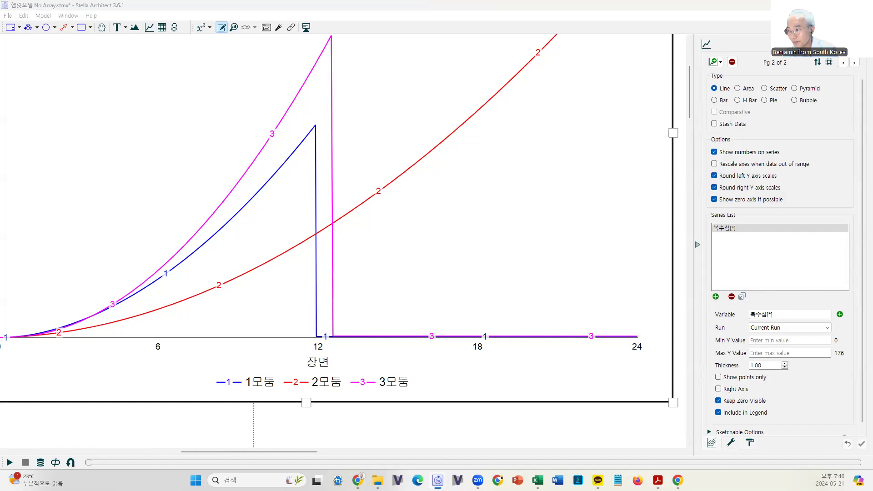
scroll(434, 228, down, 1)
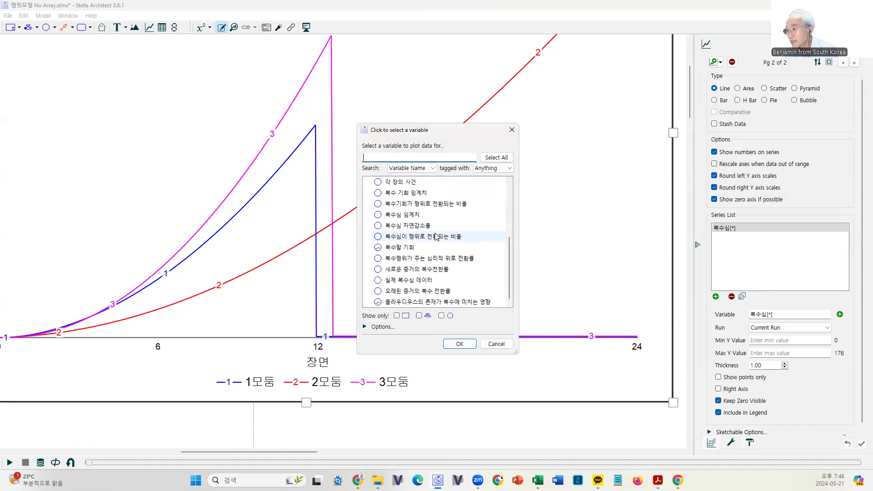
click(431, 280)
click(459, 344)
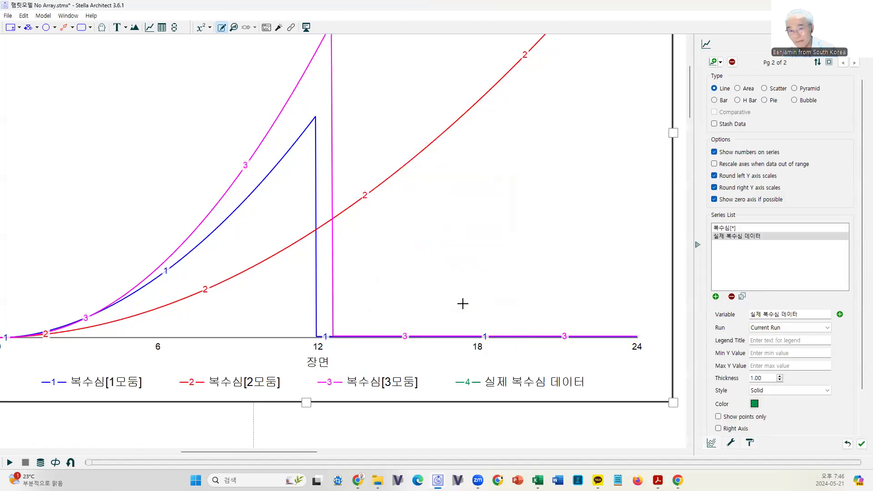
click(774, 328)
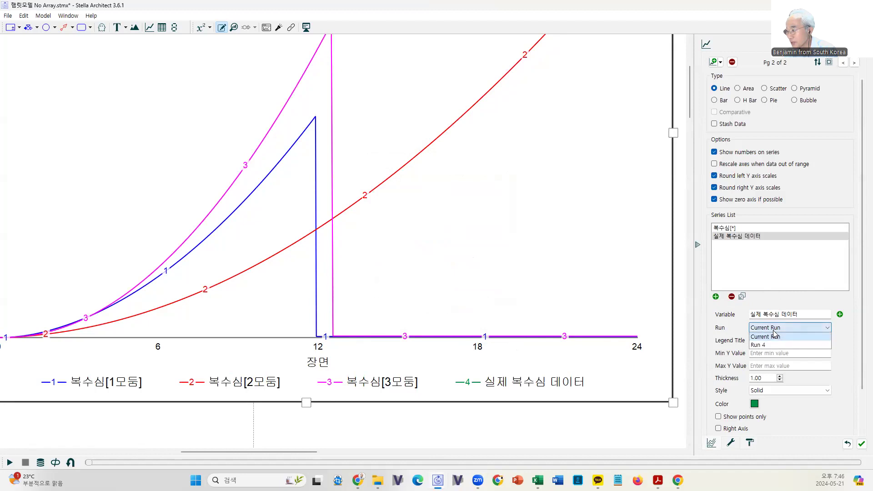
click(762, 331)
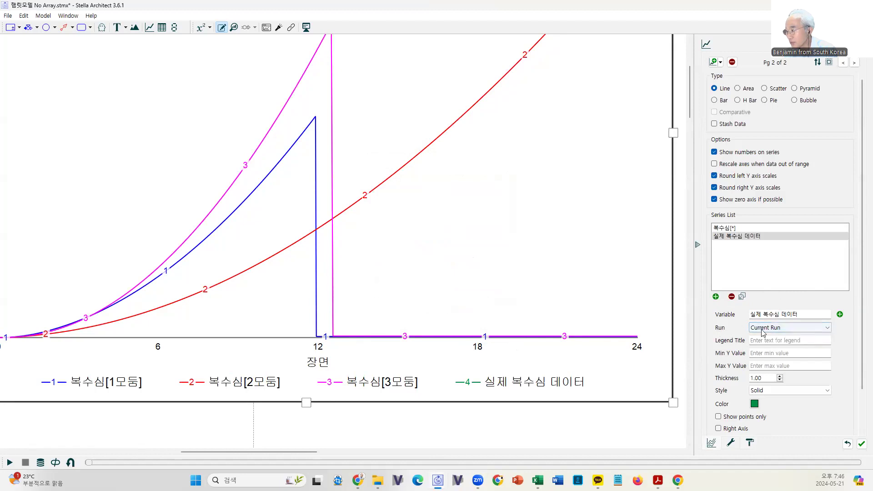
Run the simulation and compare the actual revenge data curve with the three 모둠 curves on the graph
click(10, 463)
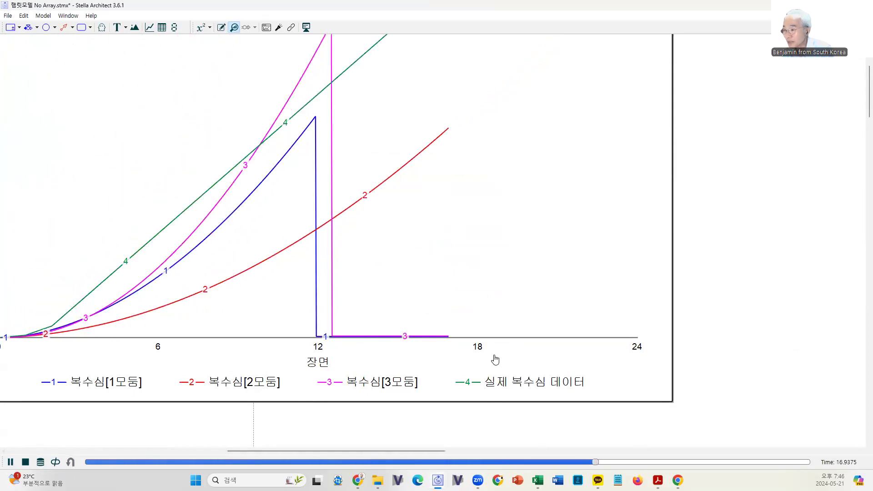
scroll(509, 350, up, 4)
scroll(509, 349, down, 3)
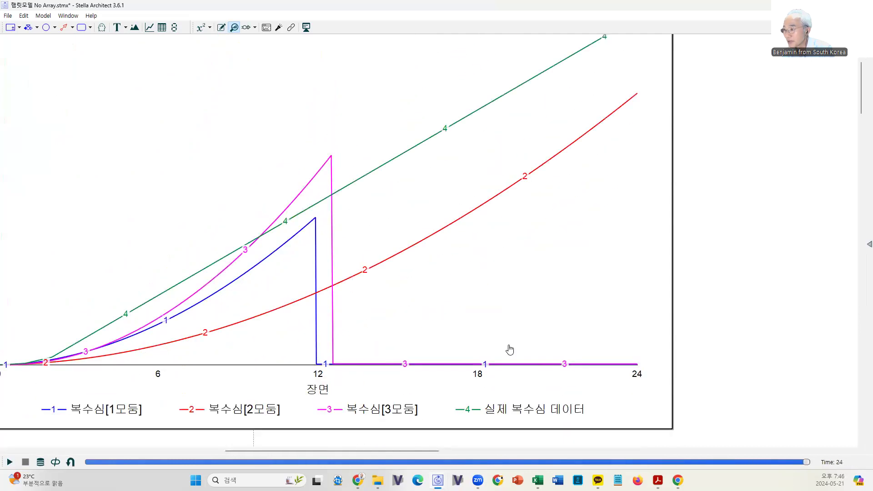
Check the available runs for the 복수심[*] and 실제 복수심 데이터 graph series, and open the Data Manager to review the stored runs
click(629, 414)
click(778, 328)
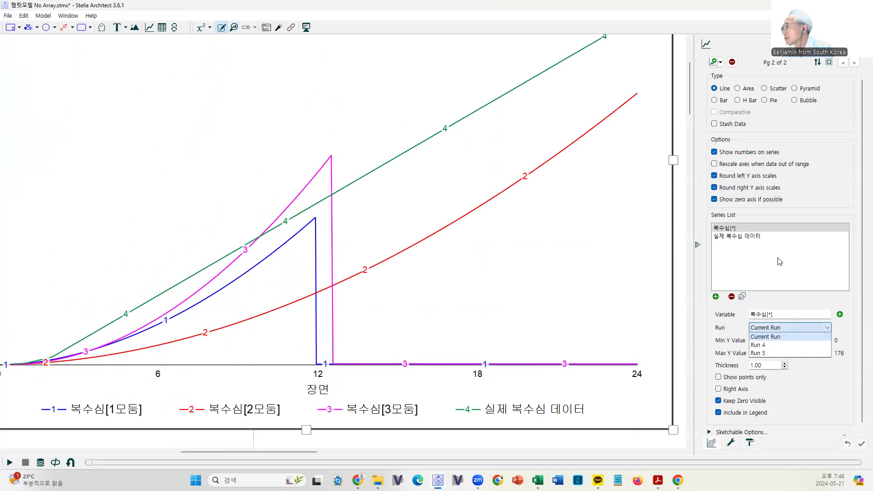
click(752, 236)
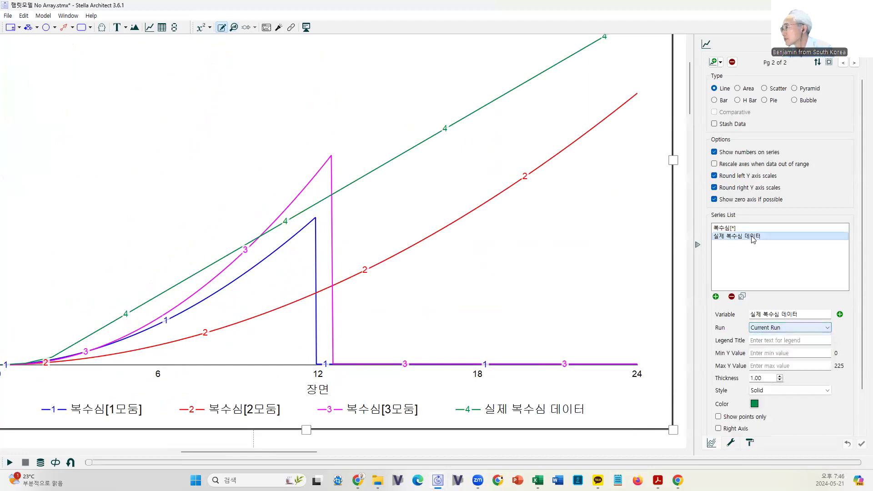
click(770, 329)
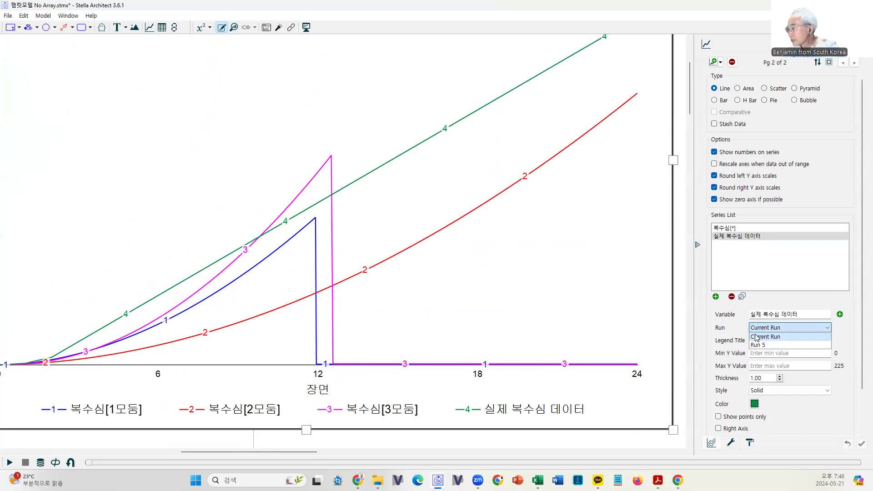
click(40, 463)
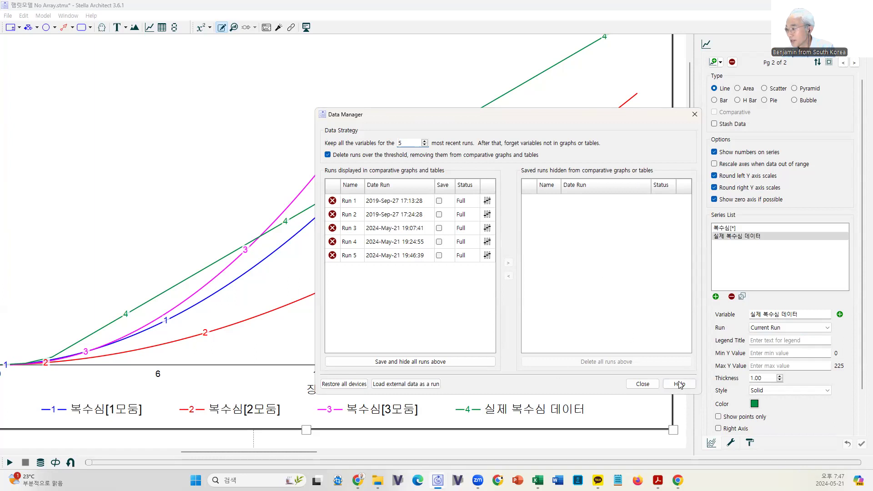
Close the Data Manager and return from the graph to the 실제 복수심 데이터 converter on the model diagram
click(643, 384)
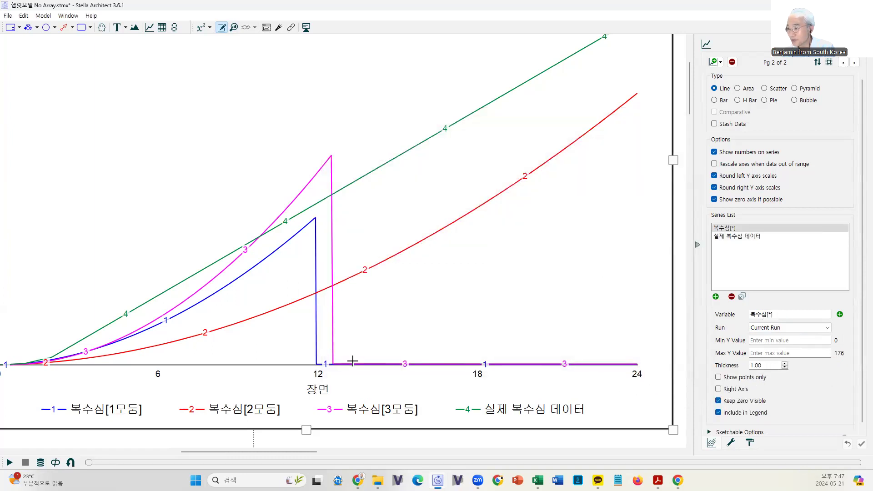
scroll(465, 412, up, 1)
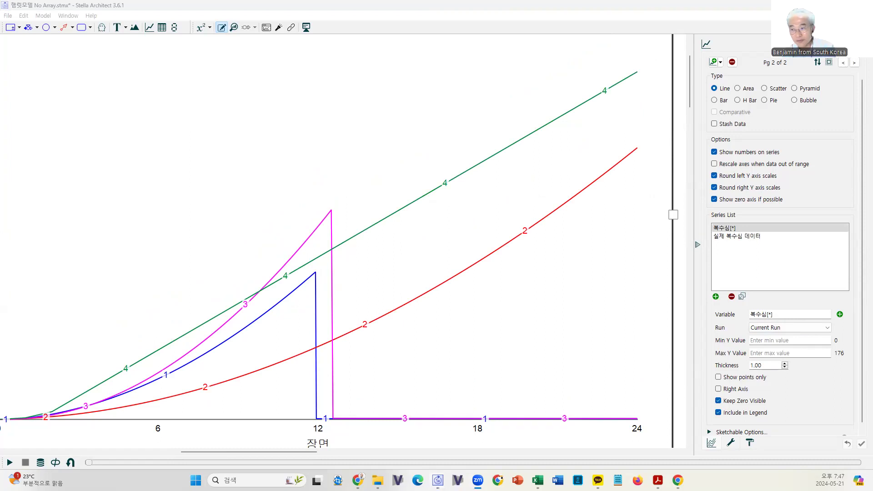
drag(296, 452, 103, 451)
scroll(134, 230, up, 5)
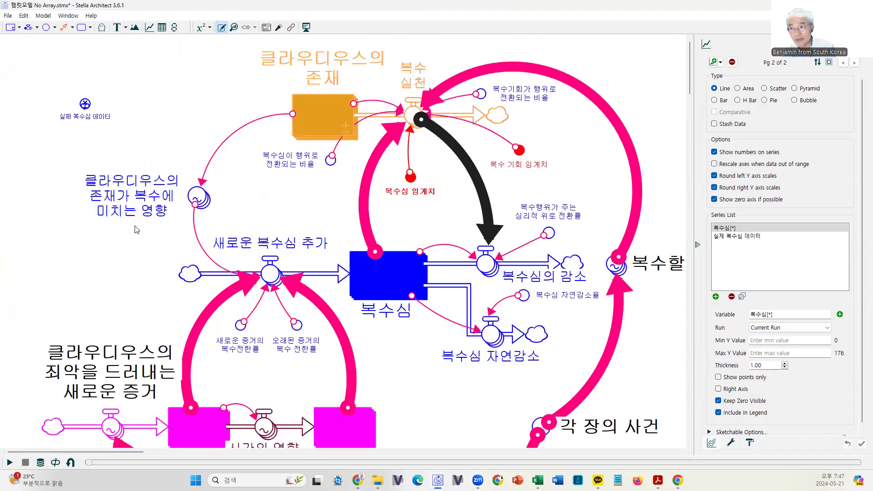
Enlarge the 실제 복수심 데이터 converter on the diagram and shrink it back to its small size
click(85, 104)
drag(95, 110, 122, 129)
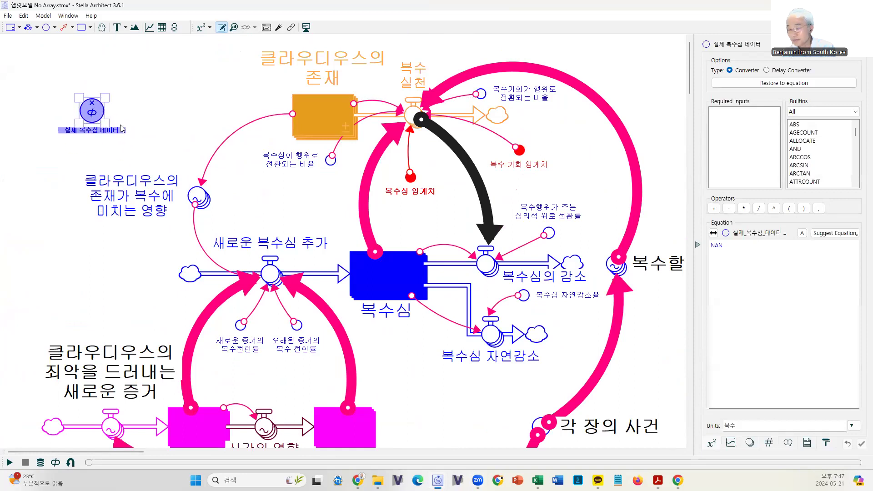
click(376, 302)
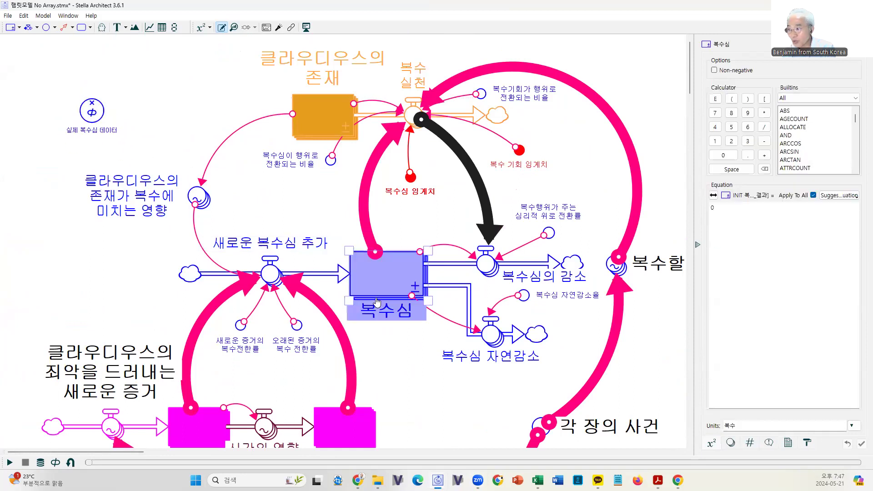
click(90, 120)
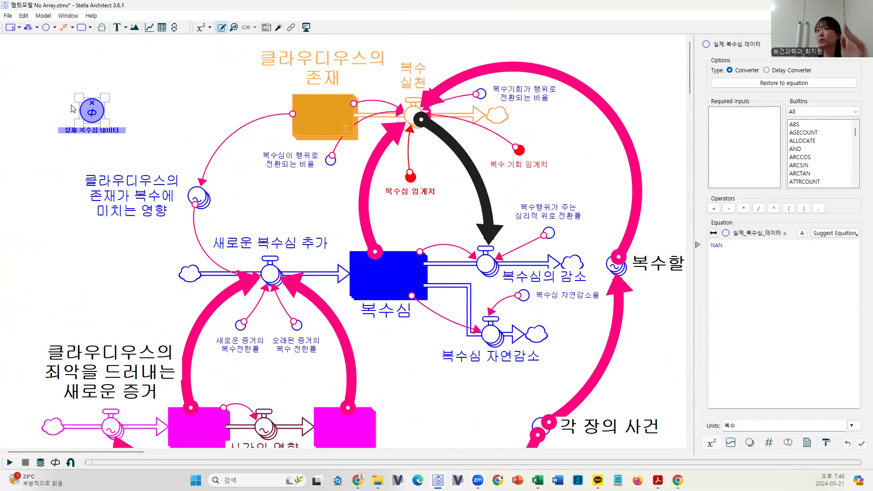
drag(105, 122, 93, 112)
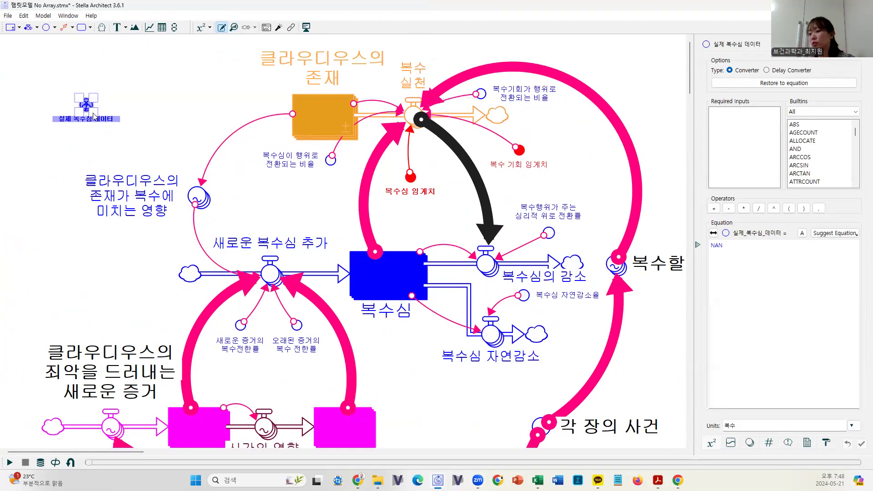
mouse_move(93, 110)
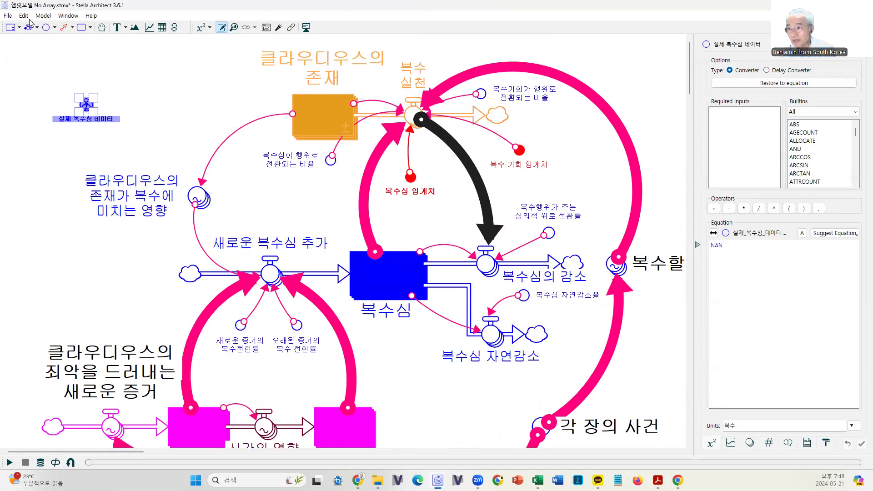
Review the model's import link to 실제데이터 연습.xlsx and switch to that workbook in Excel
click(43, 15)
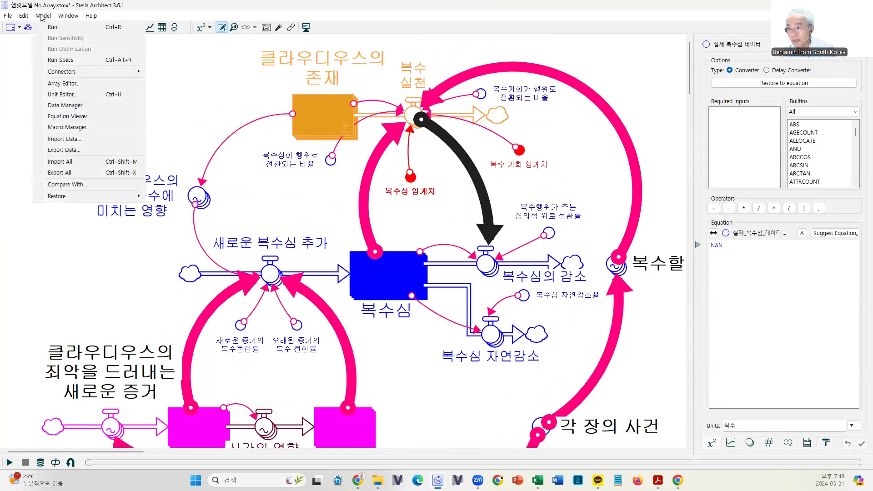
click(66, 140)
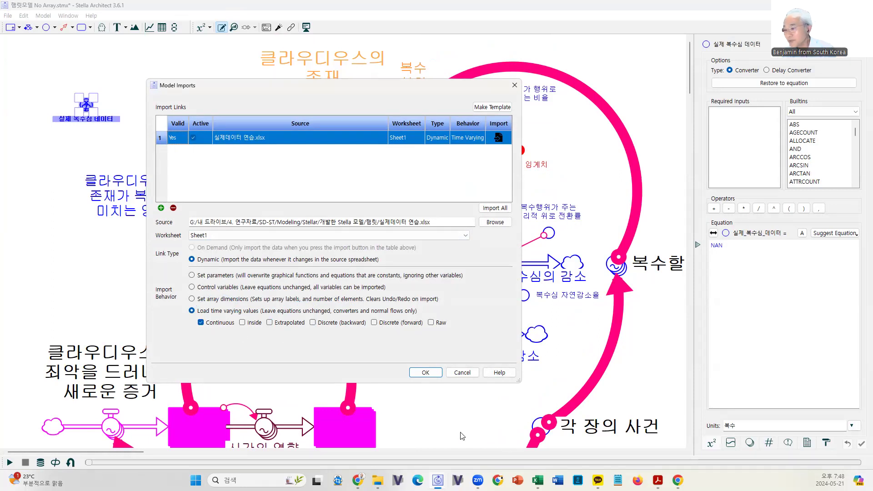
mouse_move(537, 480)
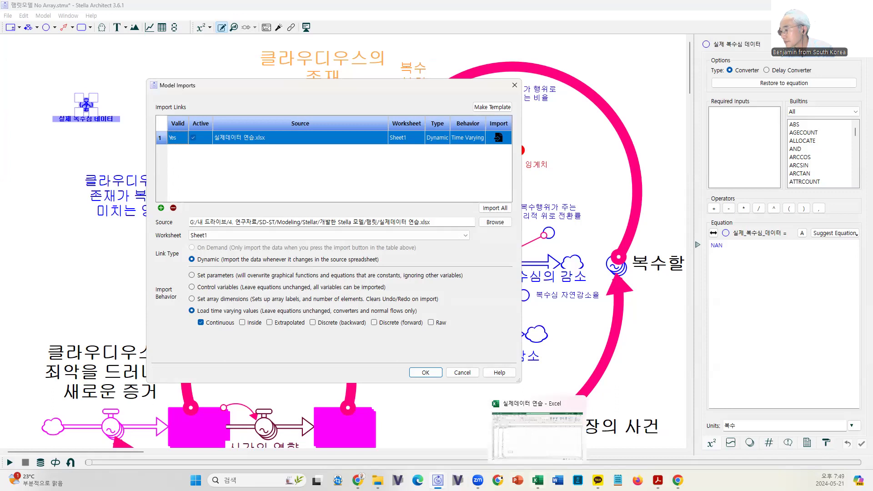
click(536, 434)
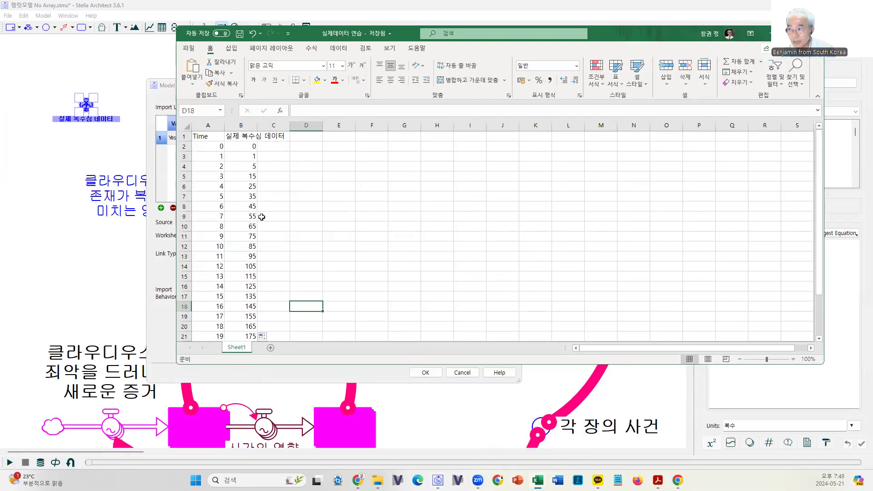
Examine the first Time and 실제 복수심 데이터 rows in the worksheet, move the workbook aside, and cancel the Model Imports dialog
click(211, 147)
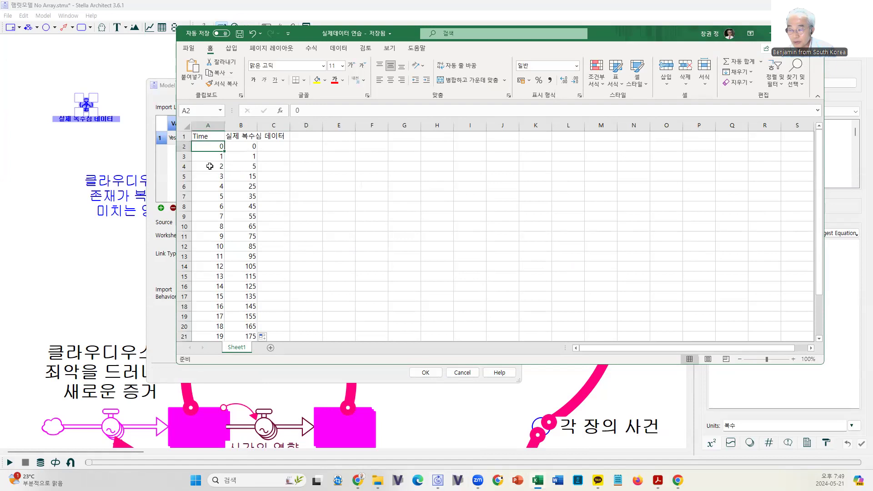
drag(182, 146, 185, 212)
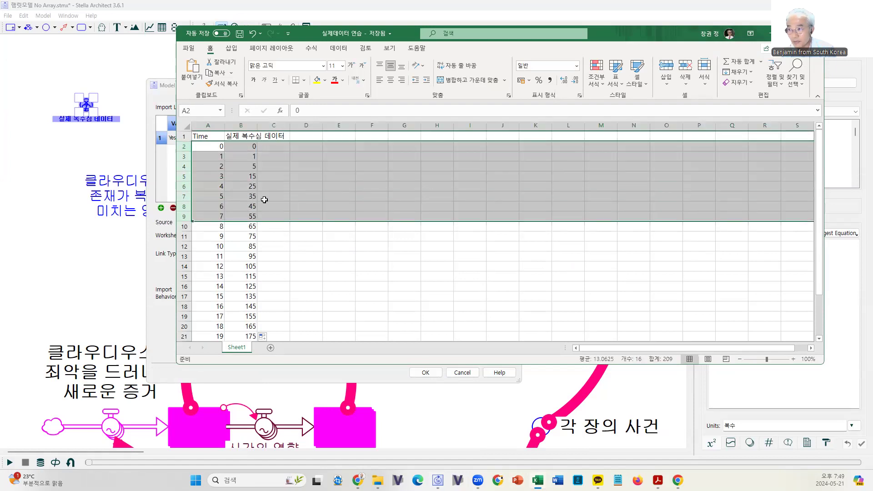
click(185, 145)
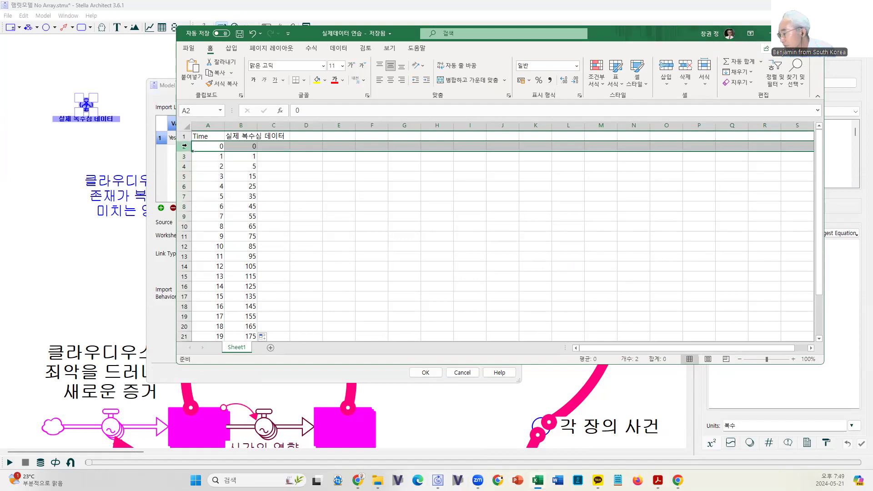
drag(625, 34, 462, 391)
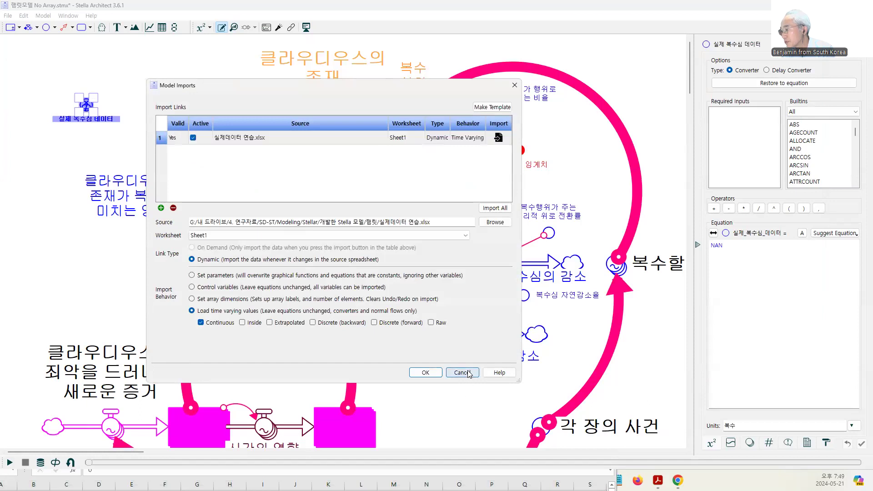
click(462, 372)
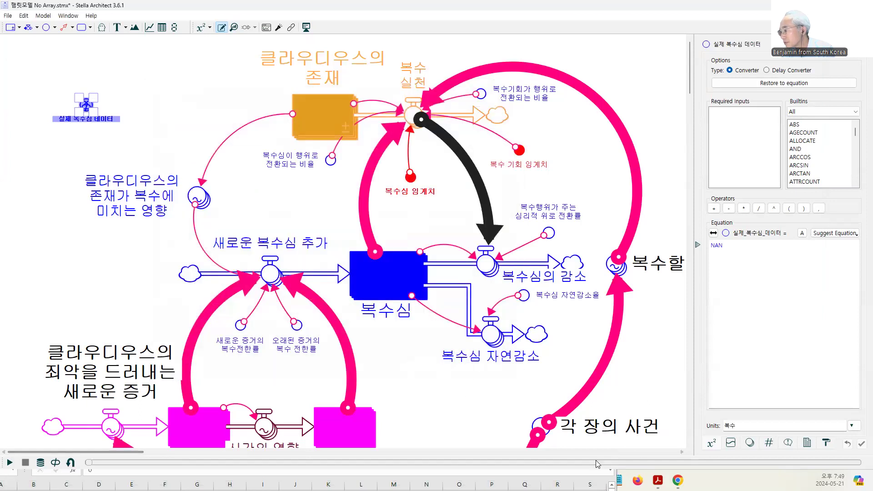
Show the revenge graph in the model and bring the Excel workbook back in front of it
click(438, 452)
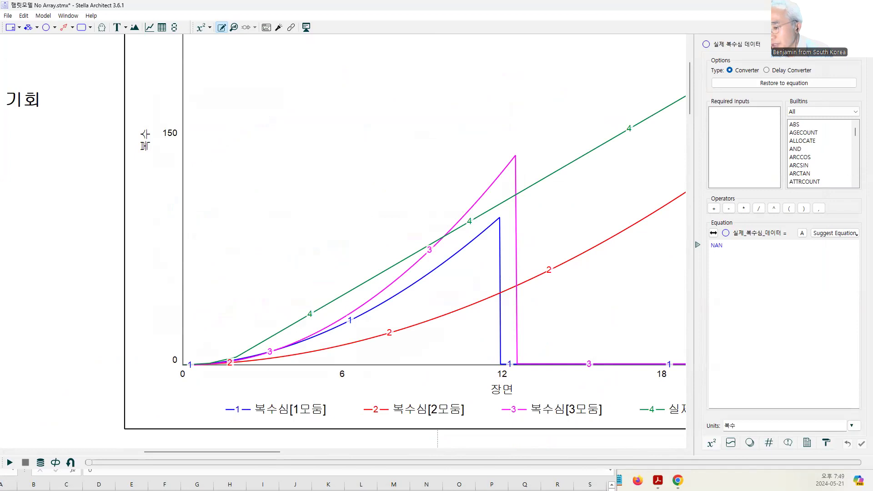
key(alt+Tab)
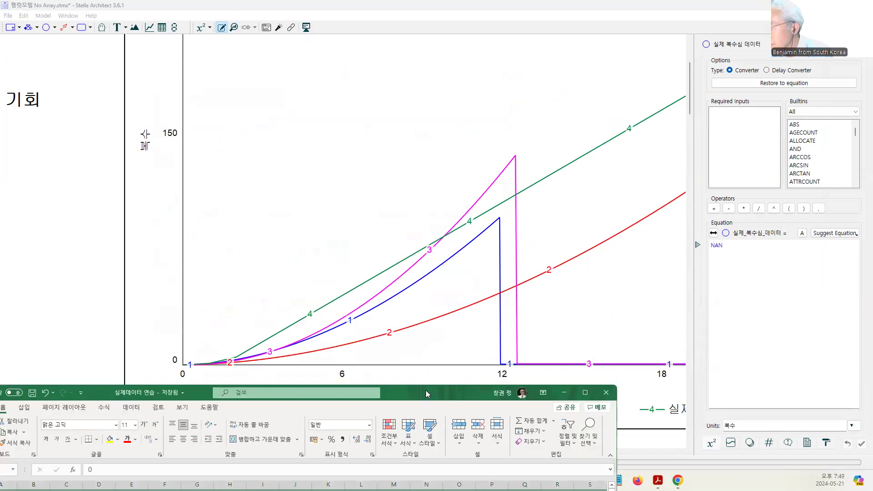
drag(426, 390, 615, 60)
Try deleting worksheet rows 2 to 8 and undo the deletion
drag(166, 176, 152, 235)
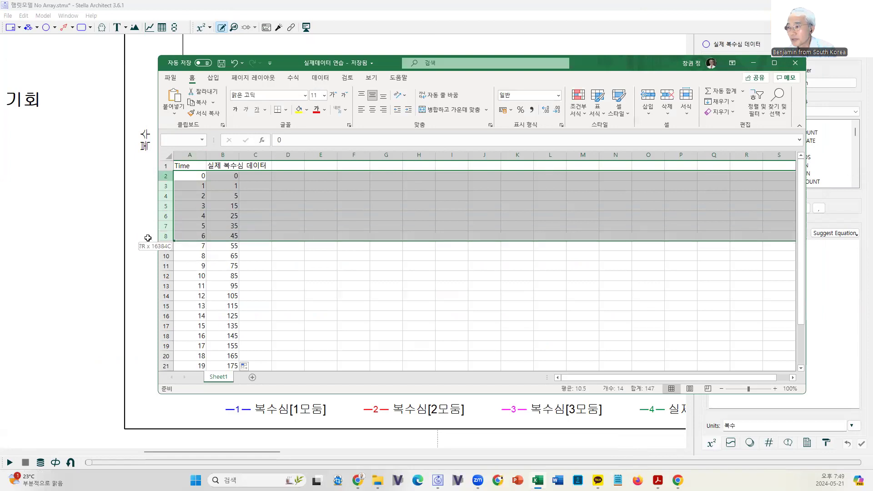
right_click(255, 210)
click(283, 299)
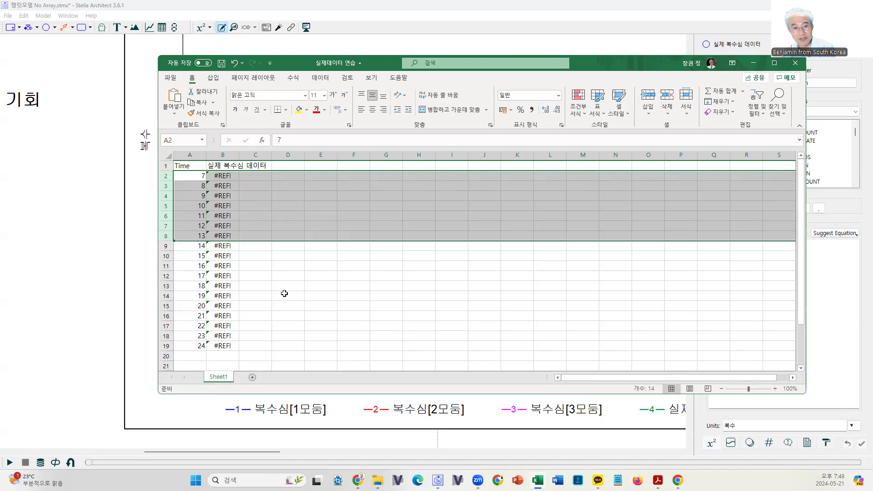
key(ctrl+z)
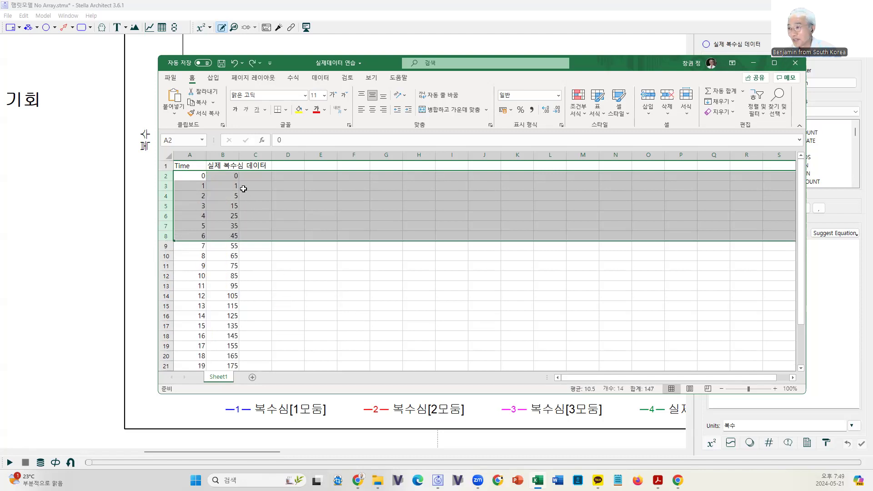
Copy the 실제 복수심 데이터 column and paste it over itself as values only
click(224, 154)
key(ctrl+c)
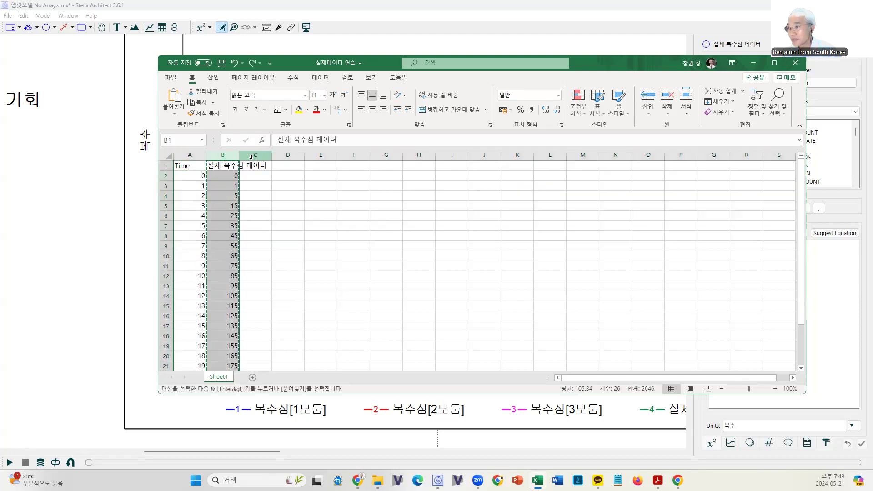
right_click(224, 158)
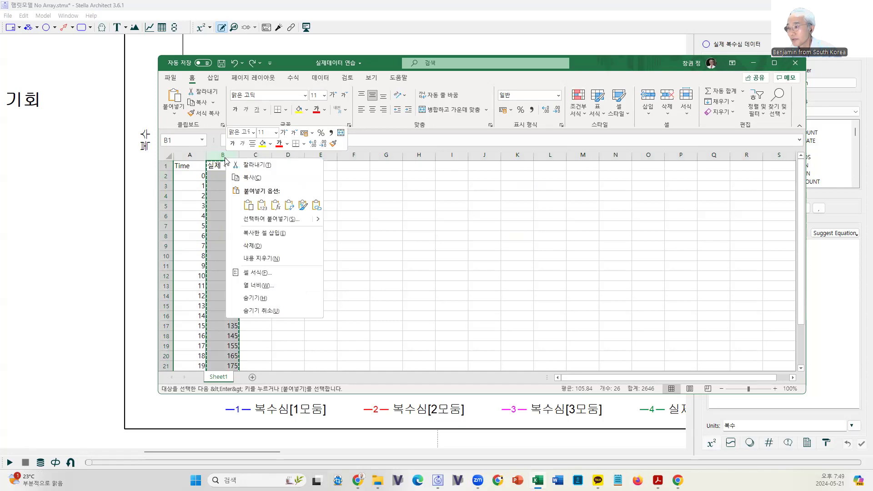
click(262, 206)
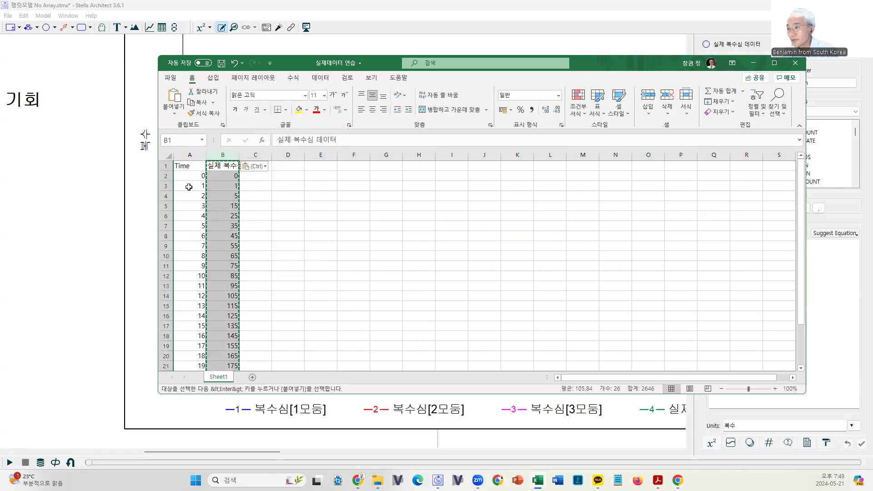
Delete worksheet rows 2 to 8, covering times 0 to 6, and rerun the simulation in Stella Architect
click(161, 177)
drag(162, 177, 145, 237)
right_click(334, 183)
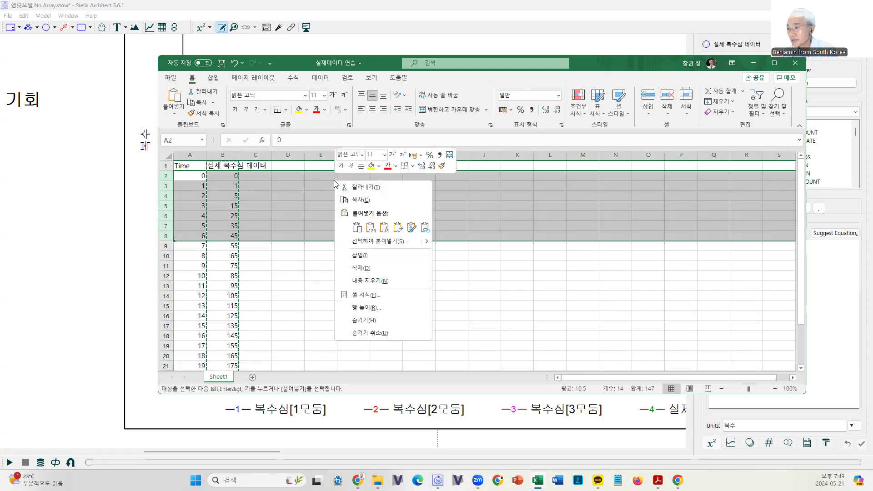
click(345, 268)
click(345, 267)
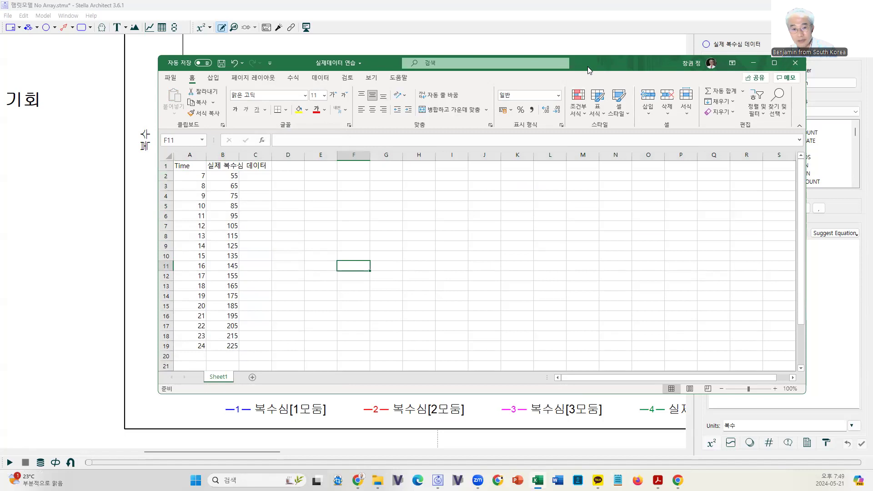
drag(587, 69, 606, 81)
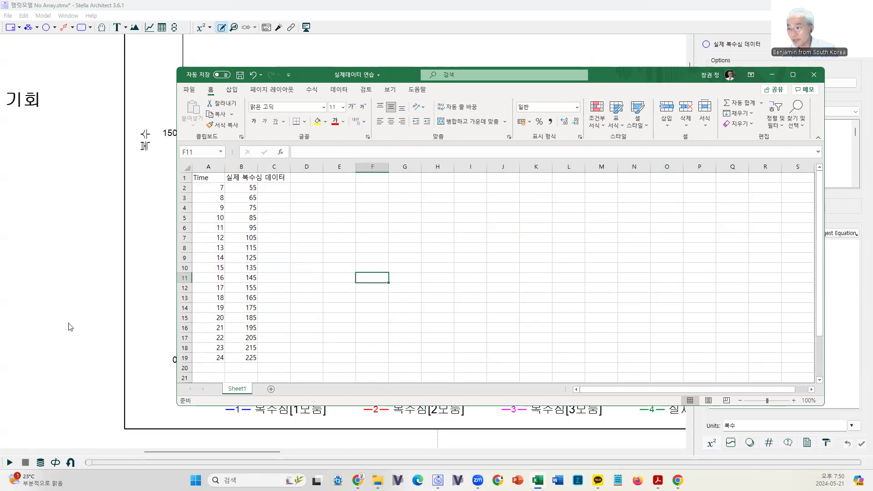
click(10, 461)
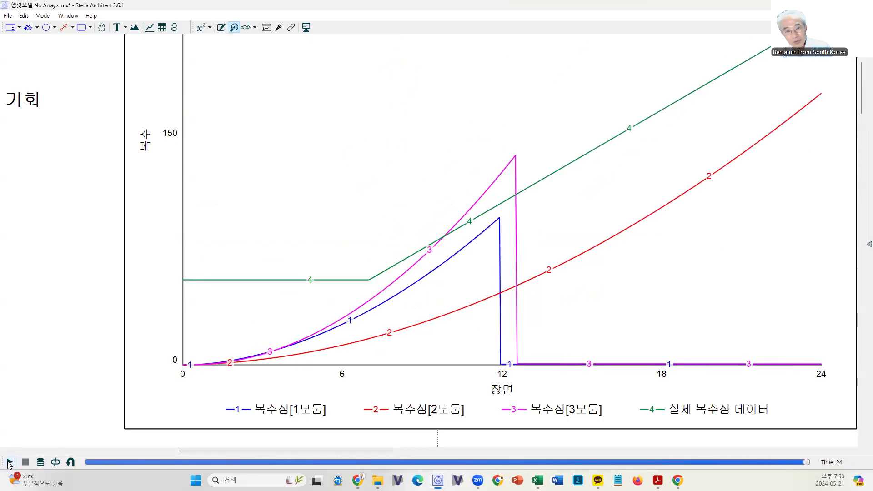
Set the line thickness of the 실제 복수심 데이터 series to 5.00 and collapse the graph properties to view the whole graph
click(664, 423)
click(727, 236)
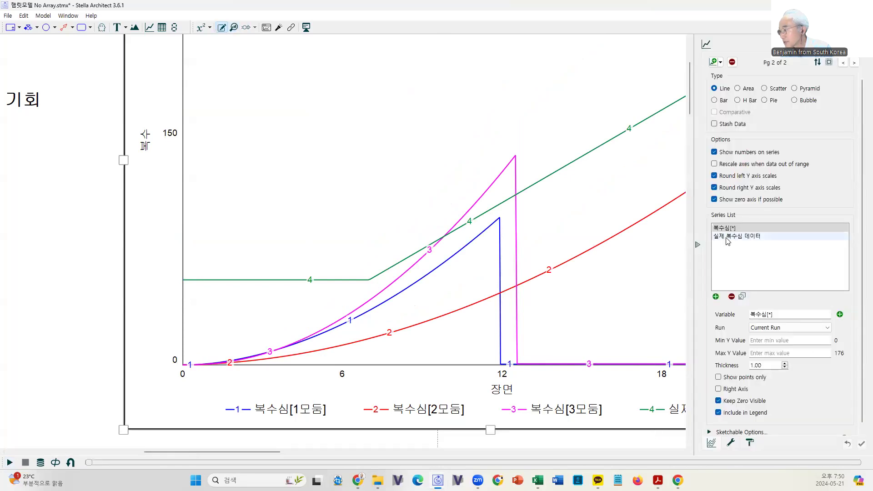
click(779, 376)
click(779, 376)
click(778, 376)
click(778, 376)
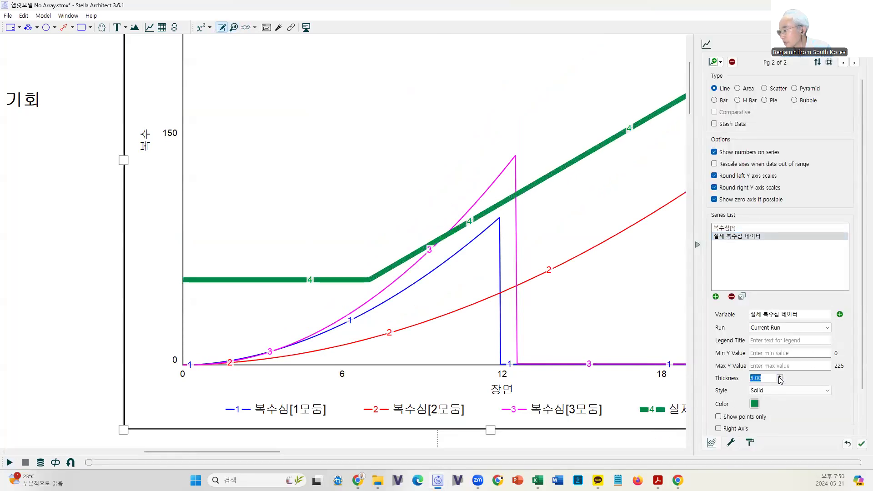
click(696, 245)
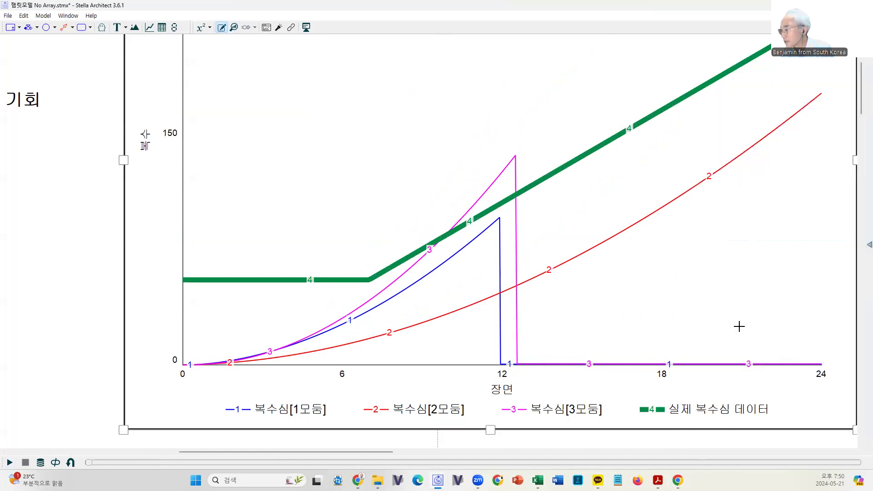
Set the colour of the 실제 복수심 데이터 series to black and collapse the graph properties to view the whole graph
double_click(763, 389)
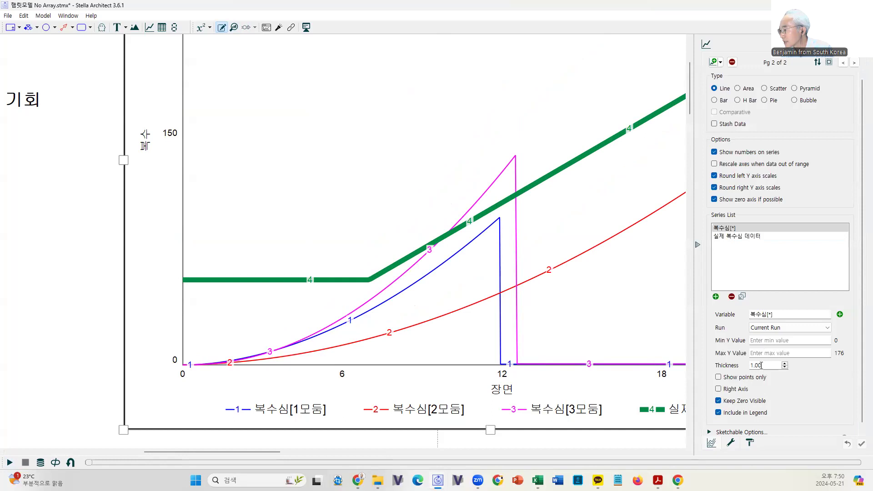
click(723, 236)
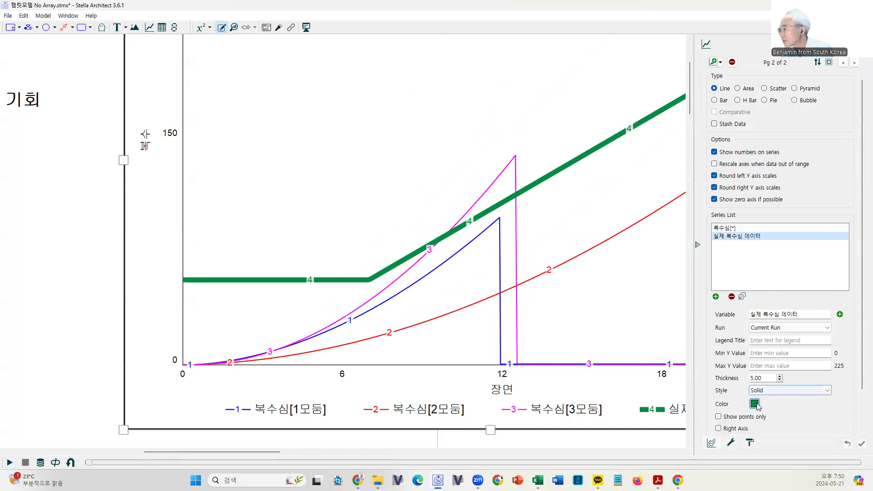
click(755, 403)
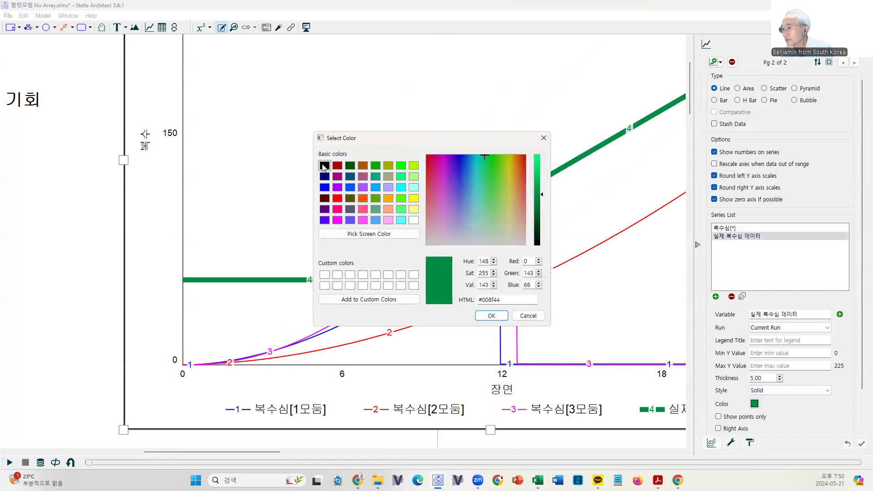
click(324, 164)
click(493, 316)
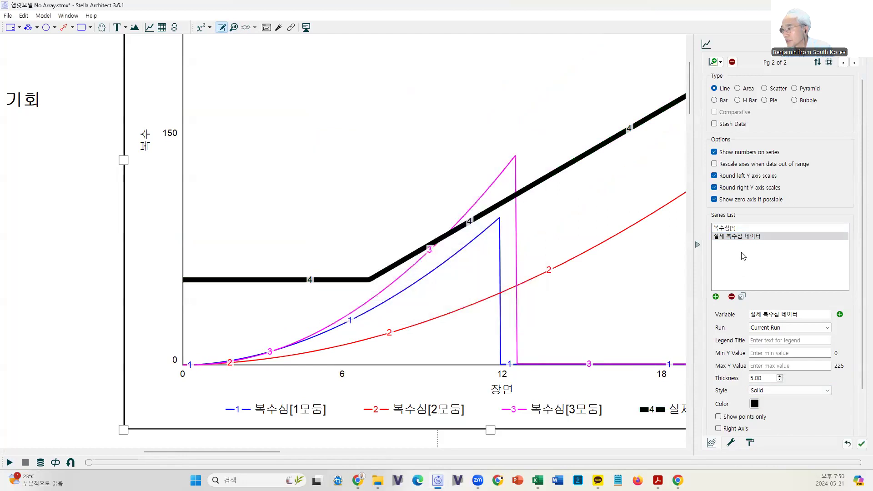
click(696, 244)
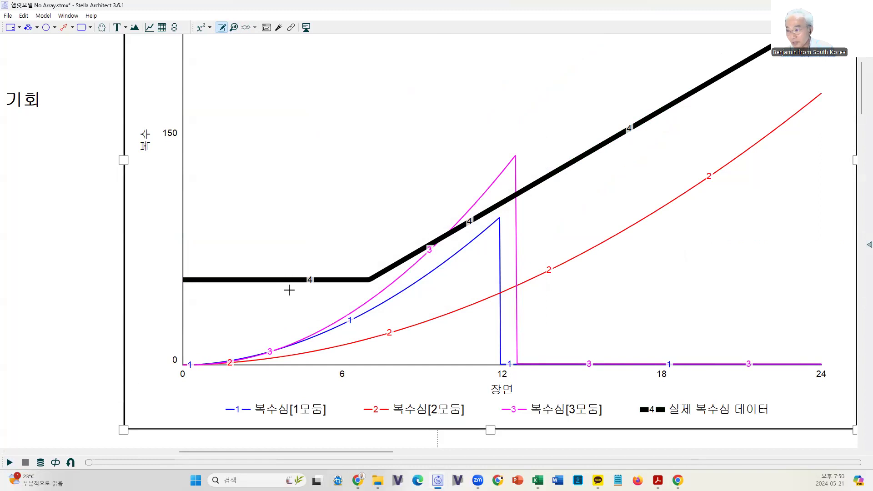
Read the values of all four graph curves at about 장면 7, where the 실제 복수심 데이터 line starts rising
click(42, 16)
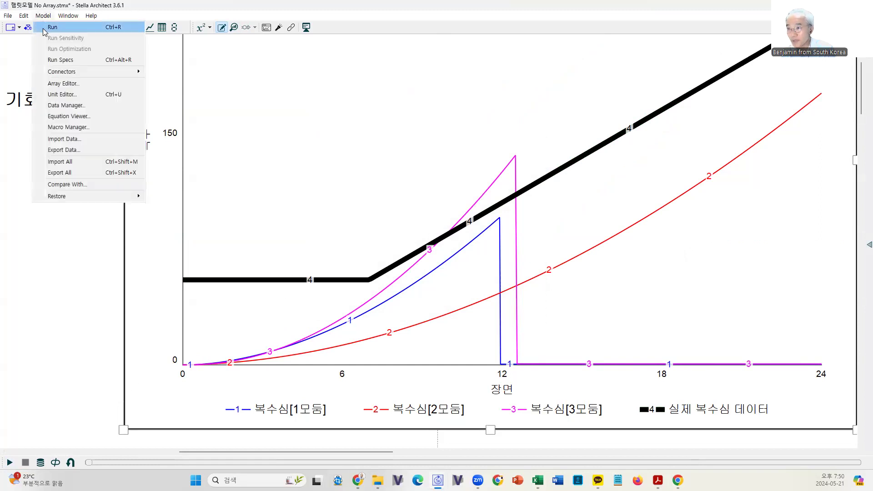
click(377, 274)
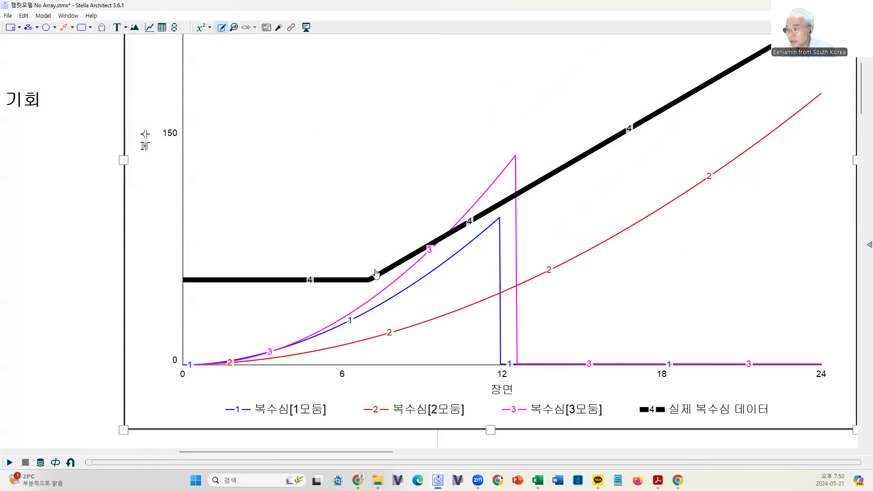
drag(353, 257, 368, 257)
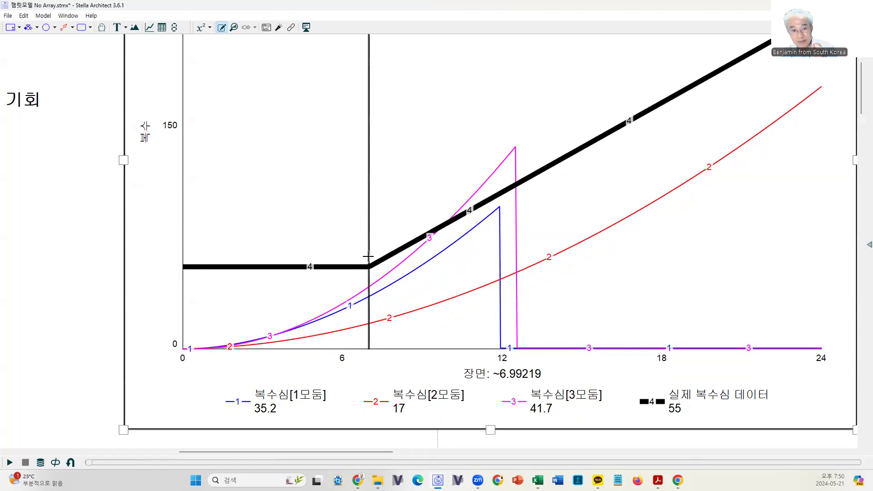
drag(368, 257, 367, 256)
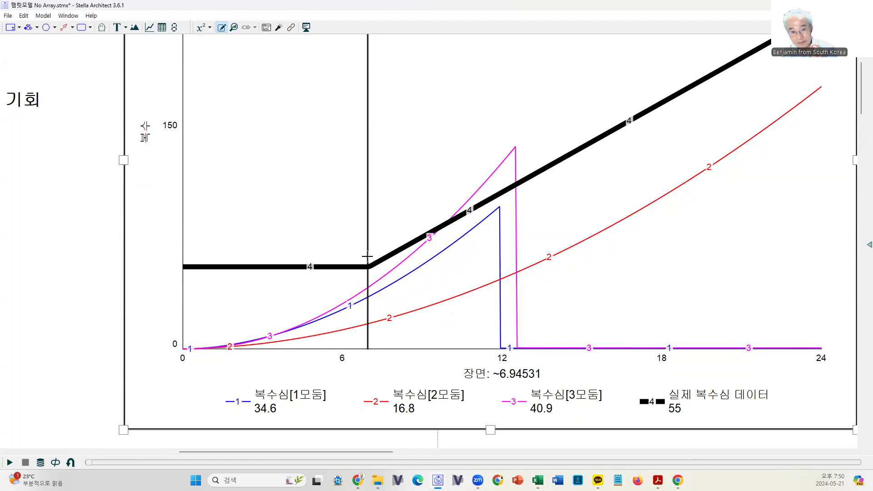
drag(367, 256, 367, 257)
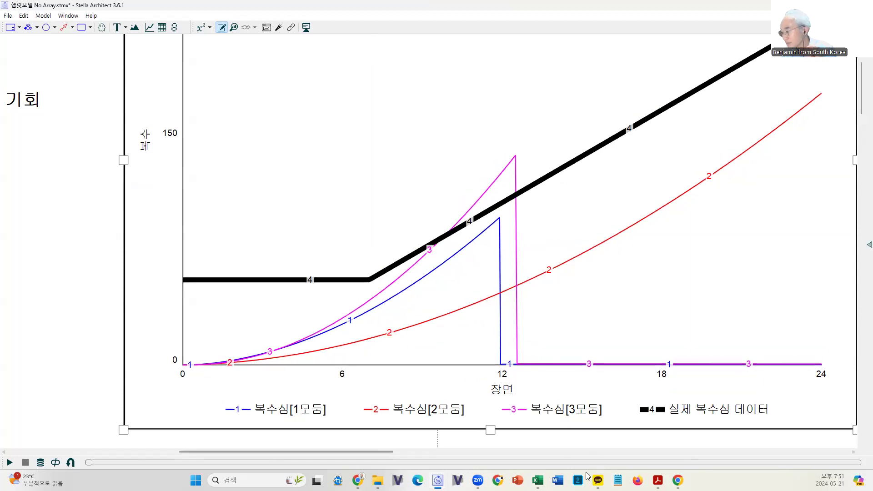
Switch to the 실제데이터 연습 workbook in Excel and place it beside the graph to compare its first time with the plotted line
mouse_move(537, 480)
click(551, 431)
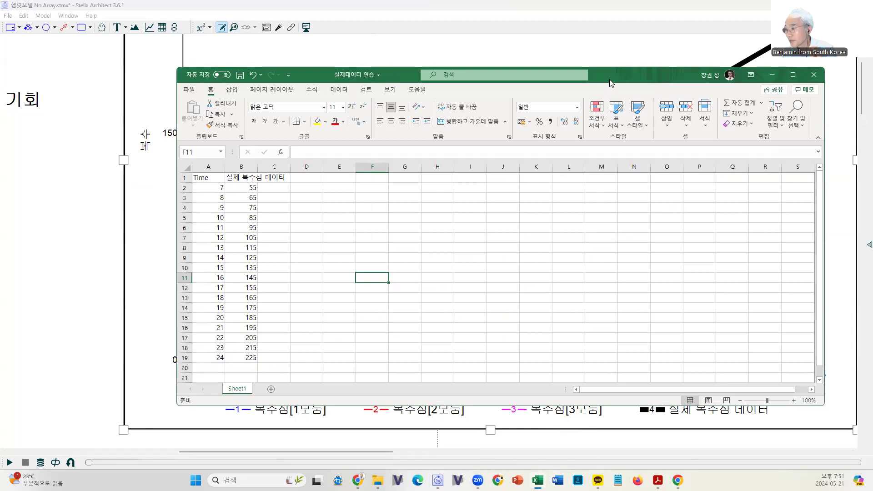
drag(611, 83, 845, 81)
mouse_move(414, 189)
mouse_down()
mouse_move(415, 196)
mouse_move(415, 188)
mouse_up()
click(617, 206)
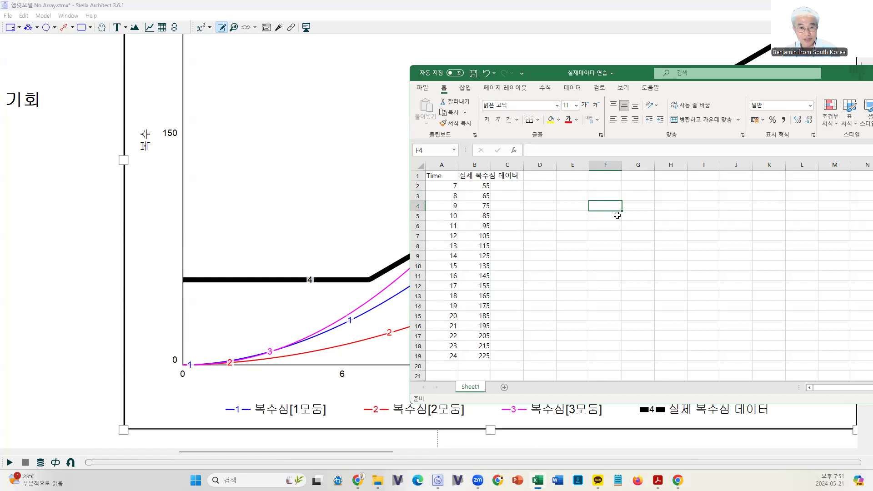
Change the time-varying import behaviour of 실제데이터 연습.xlsx to Extrapolated in Stella Architect and rerun the simulation
click(41, 18)
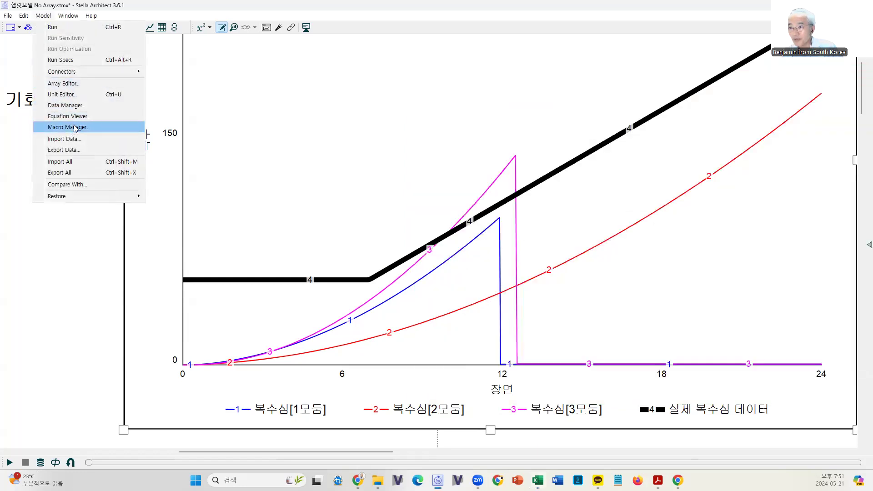
click(78, 139)
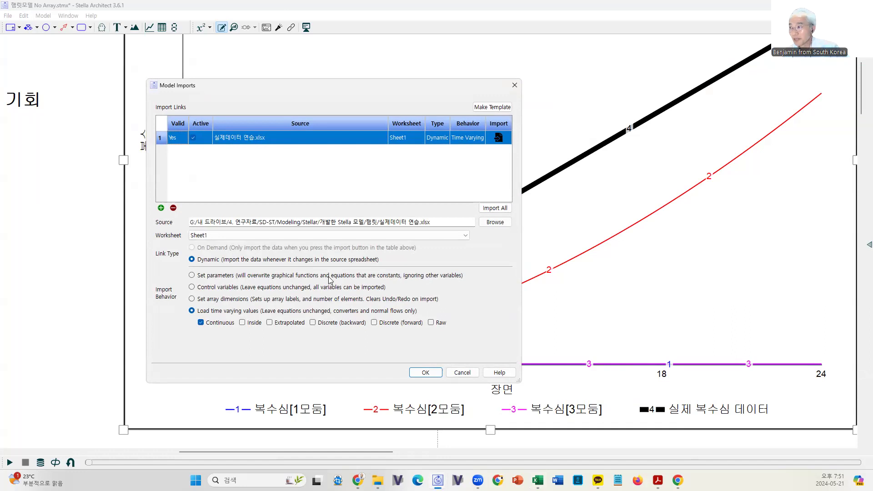
drag(428, 91, 430, 414)
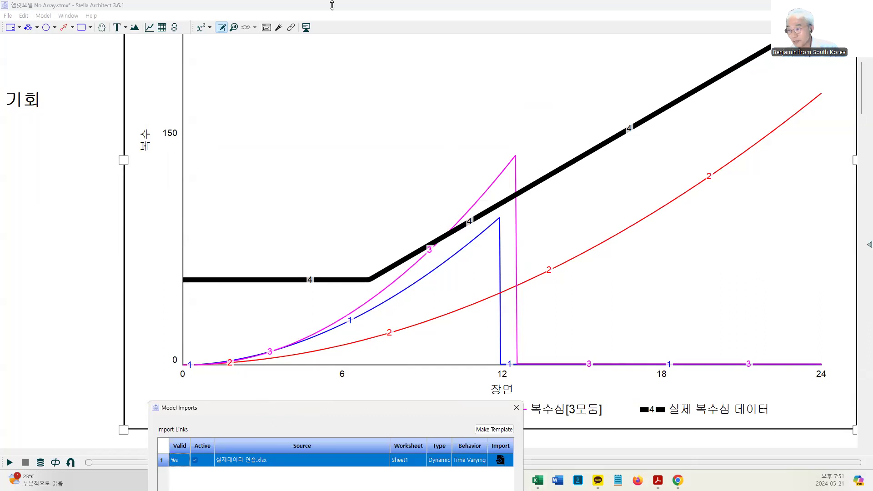
drag(332, 5, 332, 7)
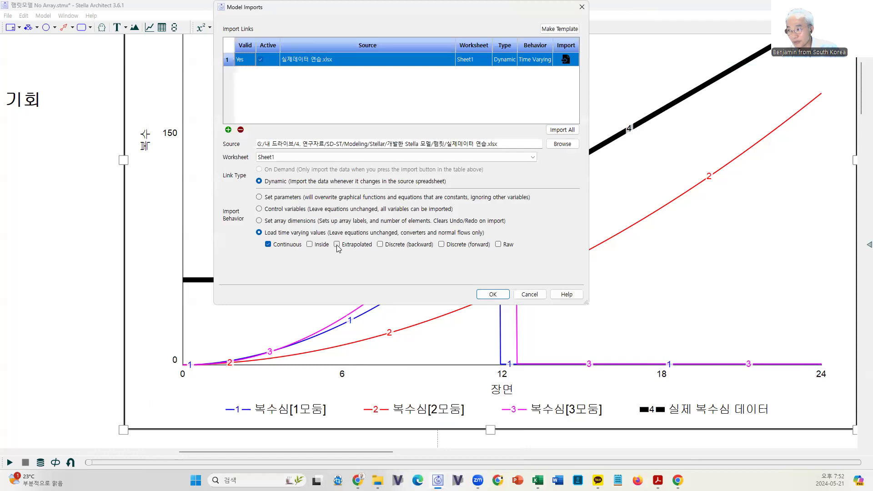
click(337, 245)
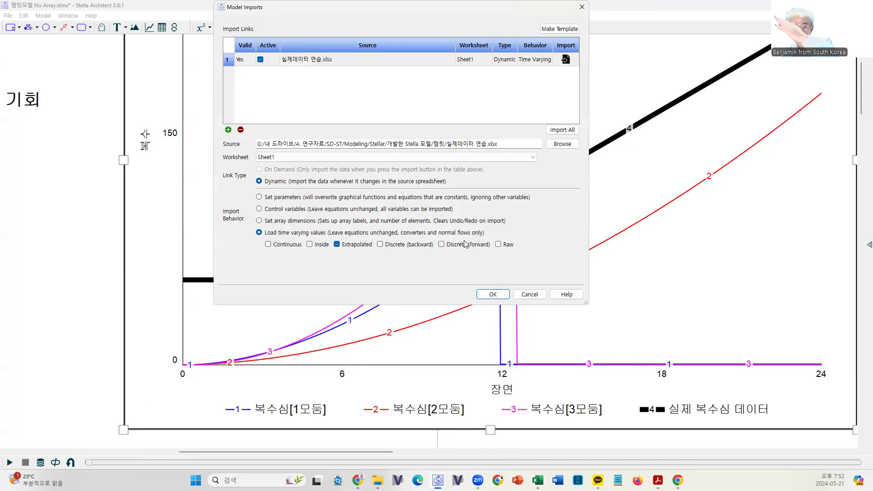
click(491, 295)
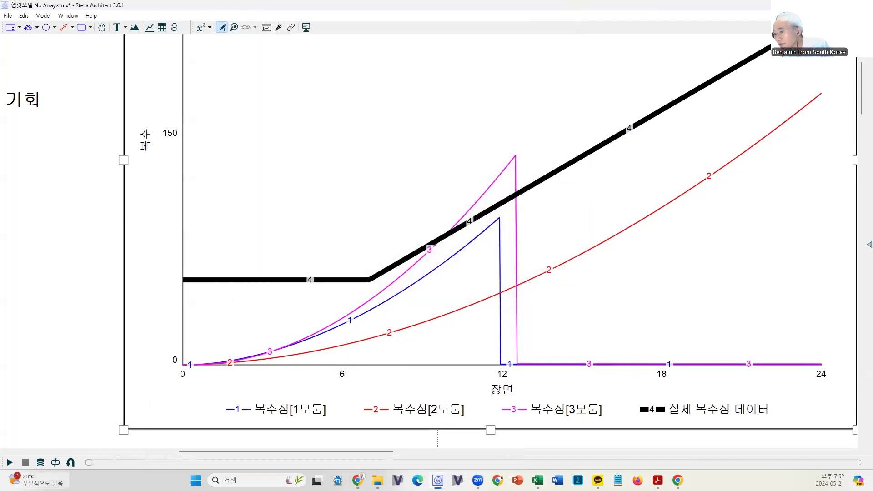
click(9, 462)
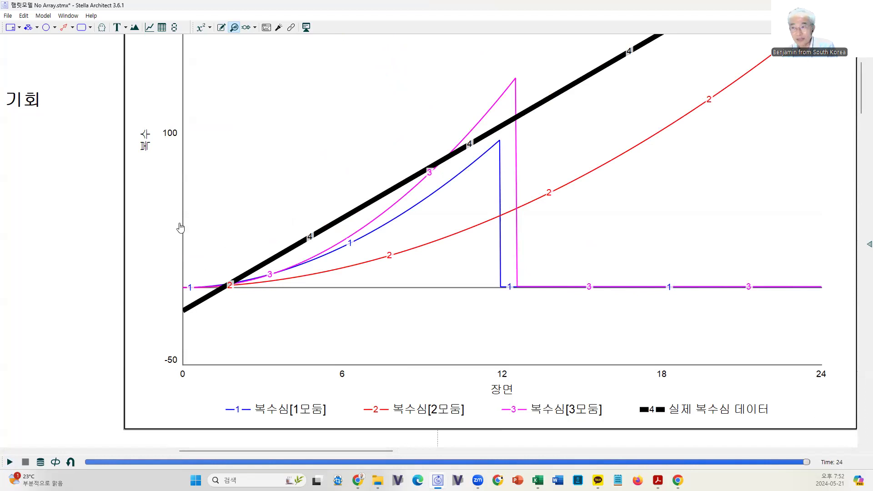
Review the remaining time-varying options, such as Discrete (backward), in the model's import settings and close them without changes
click(49, 16)
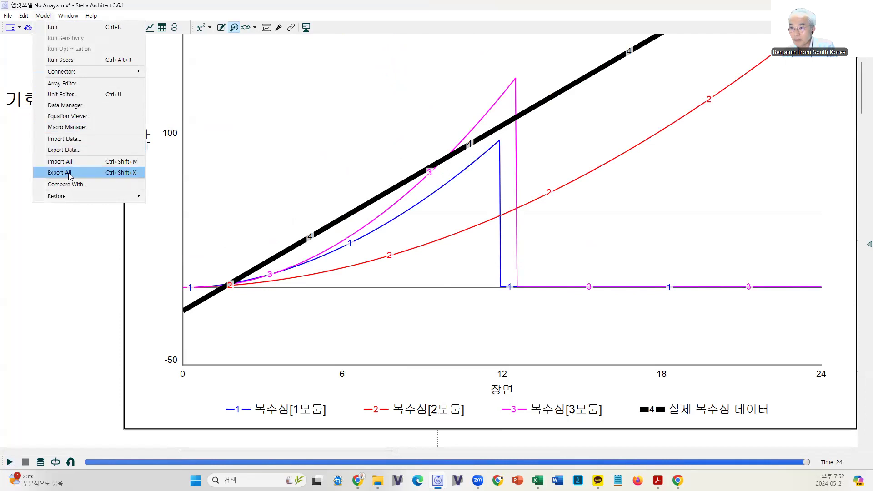
click(83, 142)
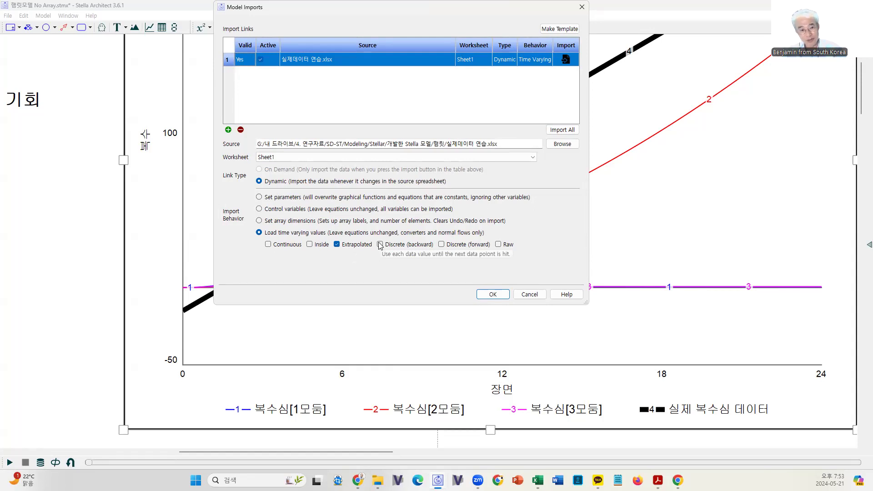
click(529, 295)
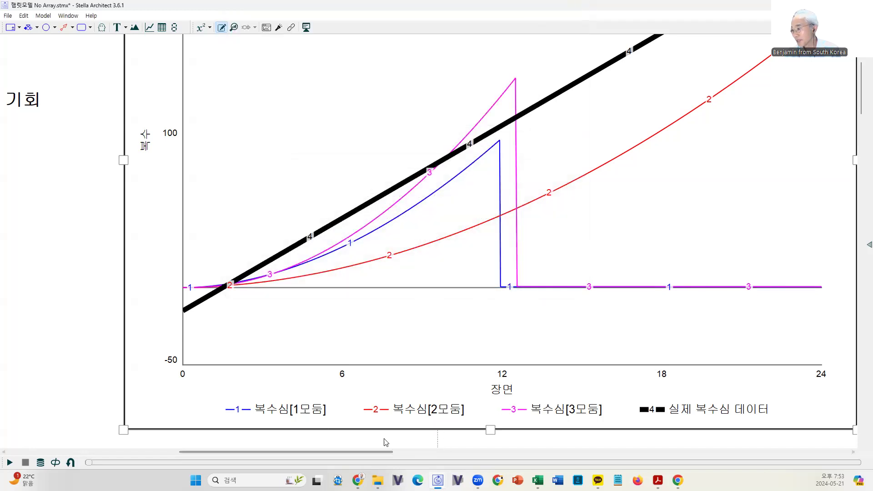
Open the graphical function of the 클라우디우스의 죄악을 드러내는 새로운 증거 flow to examine its curve type options
drag(329, 455, 159, 451)
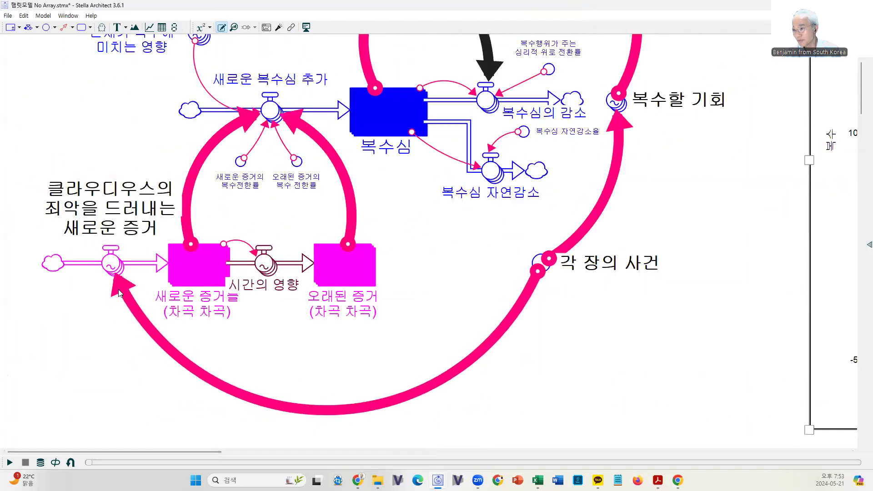
double_click(112, 265)
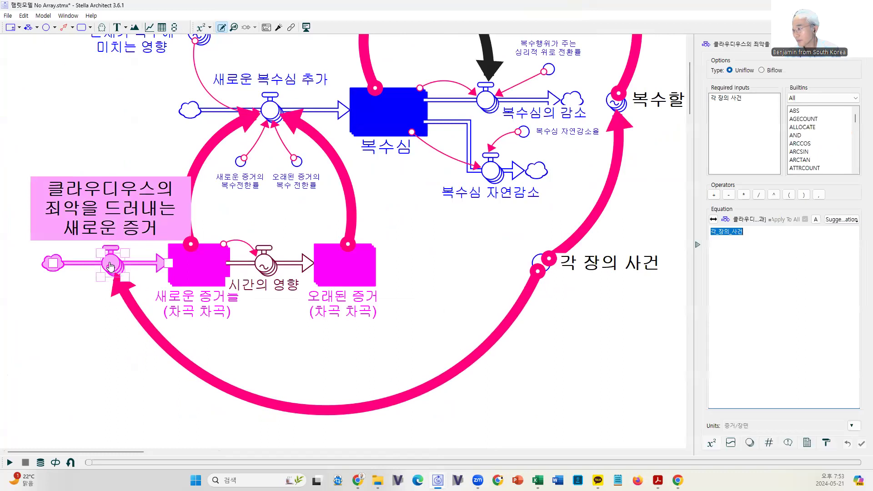
click(730, 447)
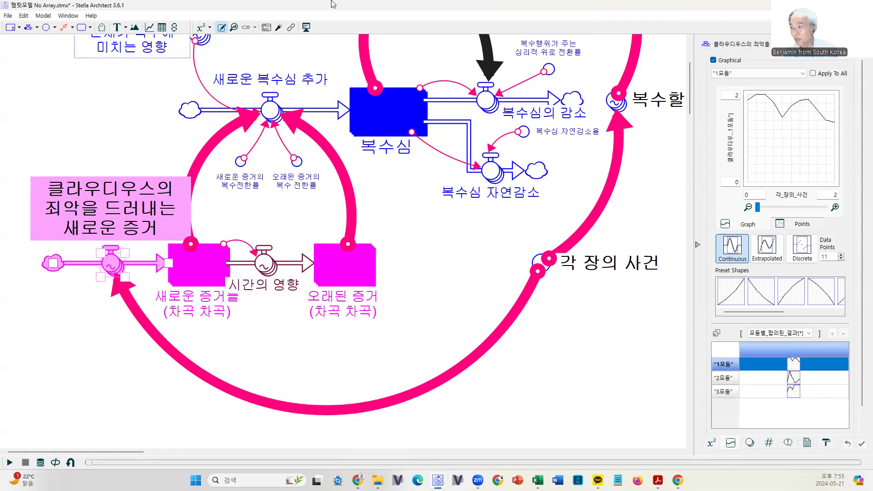
Switch to the isee systems help page on importing and exporting data with copy and paste in Chrome and show its QR code
double_click(545, 7)
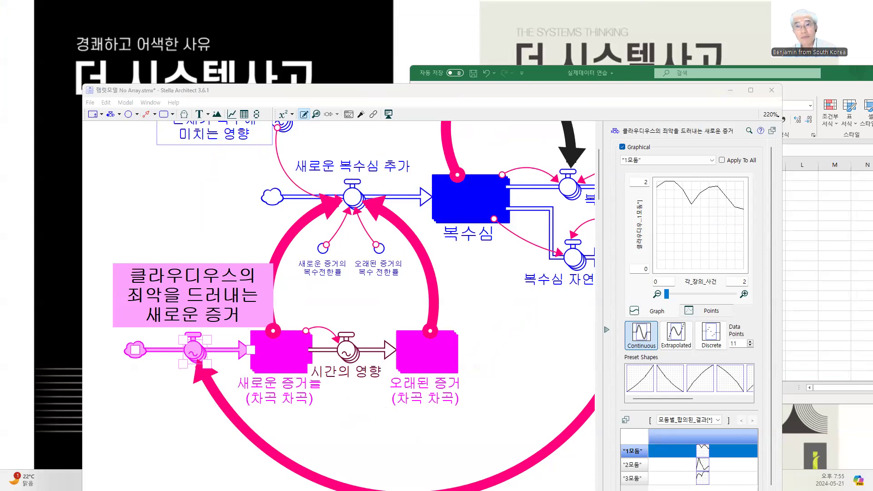
key(alt+Tab)
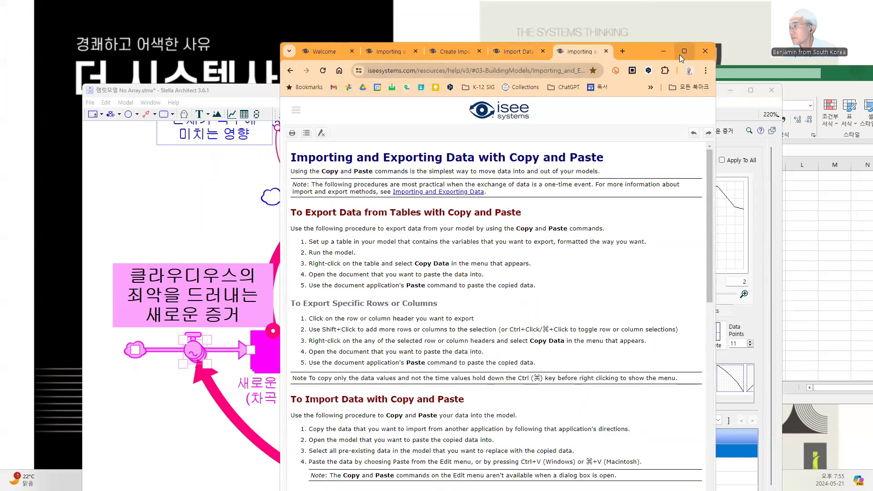
click(683, 51)
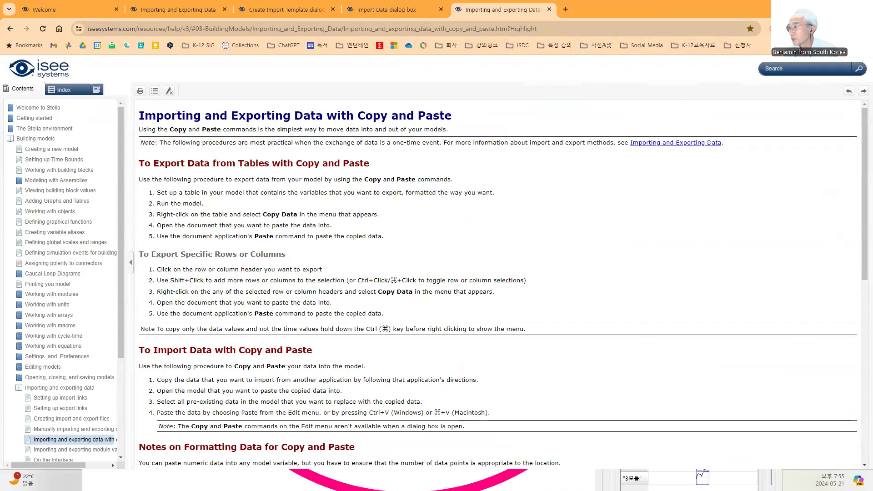
click(789, 29)
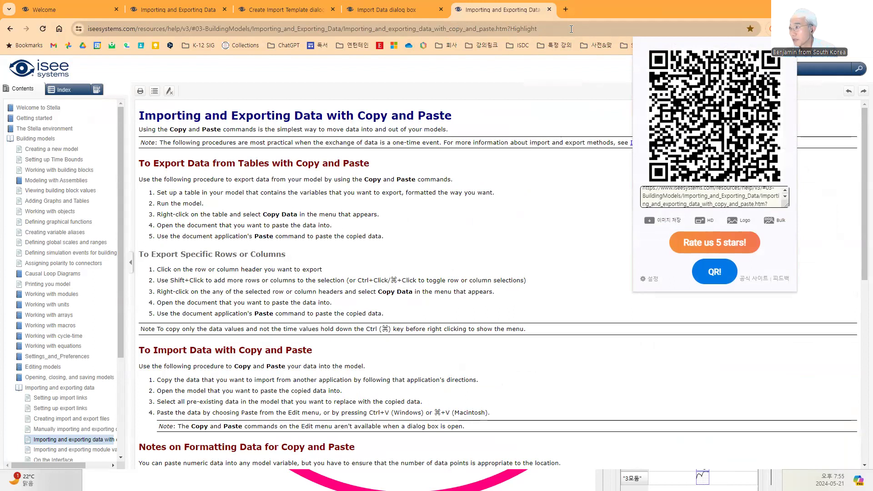
Look through the help pages on the Import Data dialog, import templates and data import/export, and glance at the DeepL translation
click(384, 10)
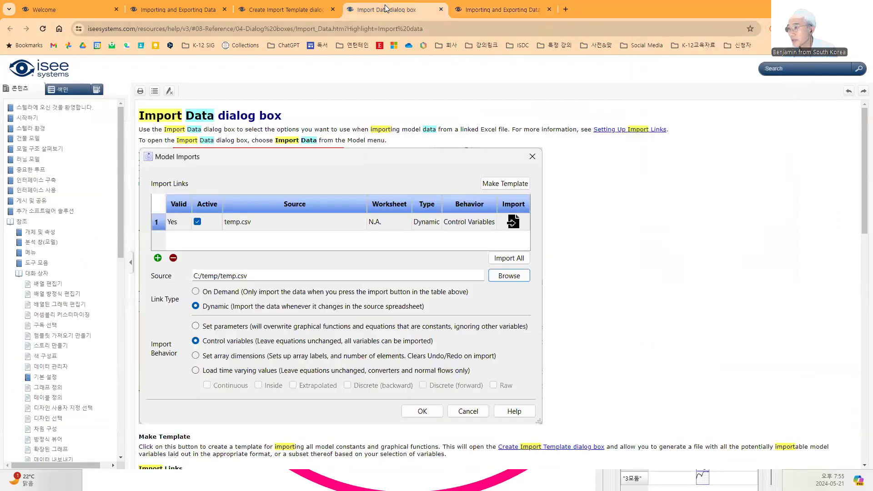
click(291, 11)
click(201, 8)
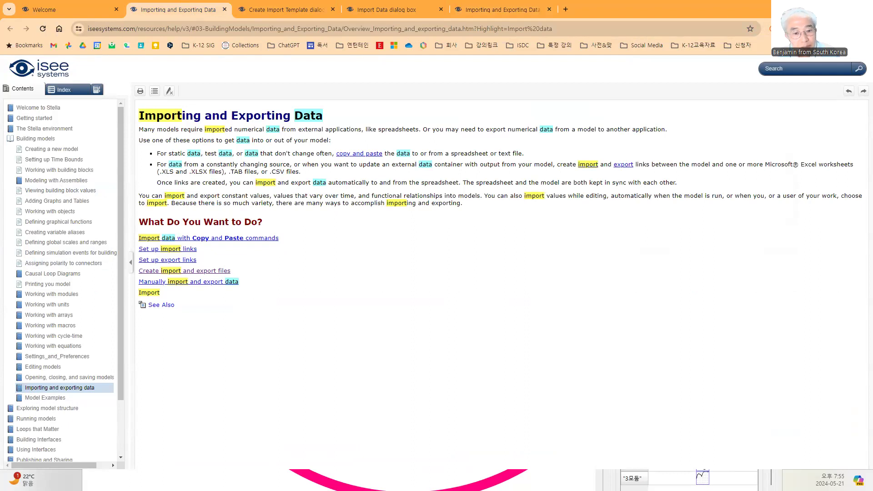
key(alt+Tab)
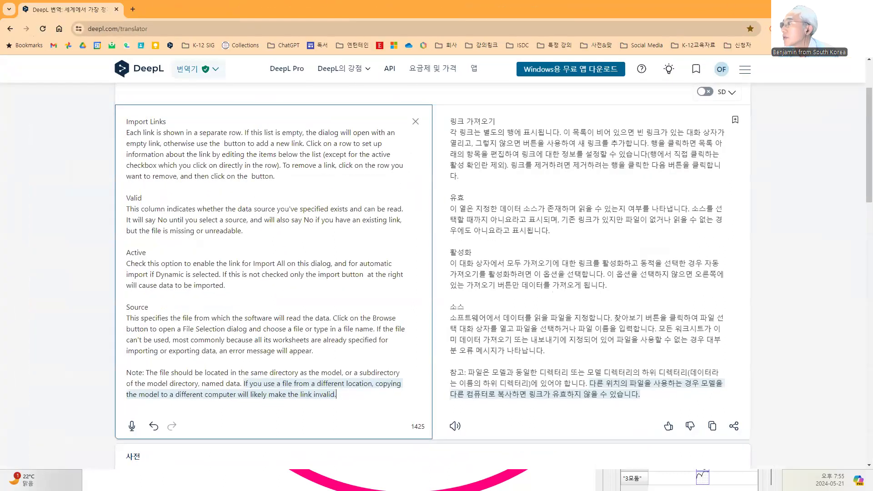
key(alt+Tab)
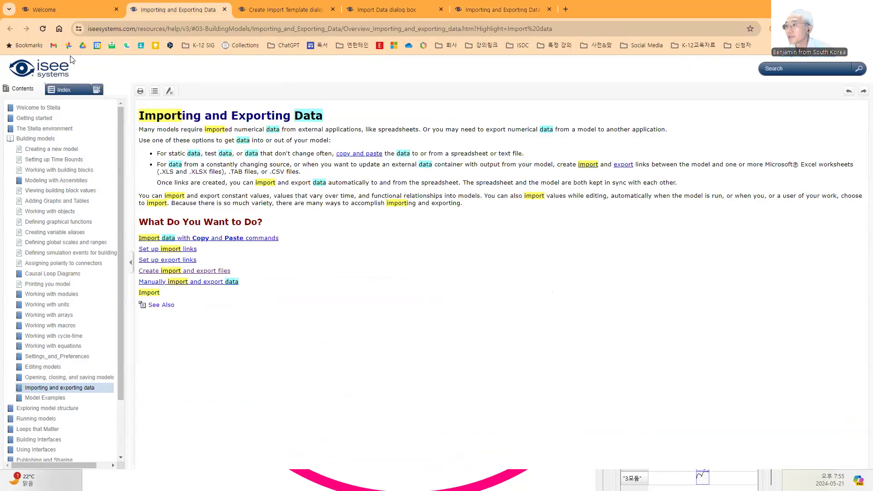
Reload the Import Data dialog box help page with the search term after "Highlight" removed from its address, and show the page's QR code
click(384, 11)
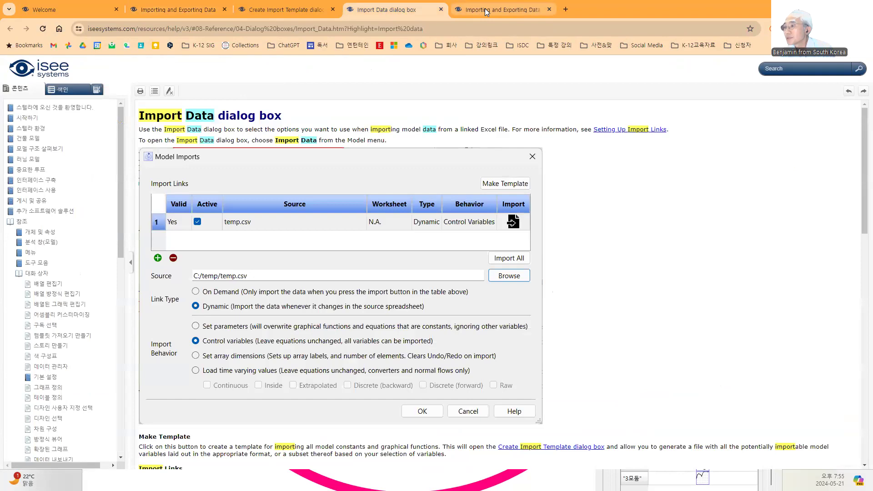
click(374, 28)
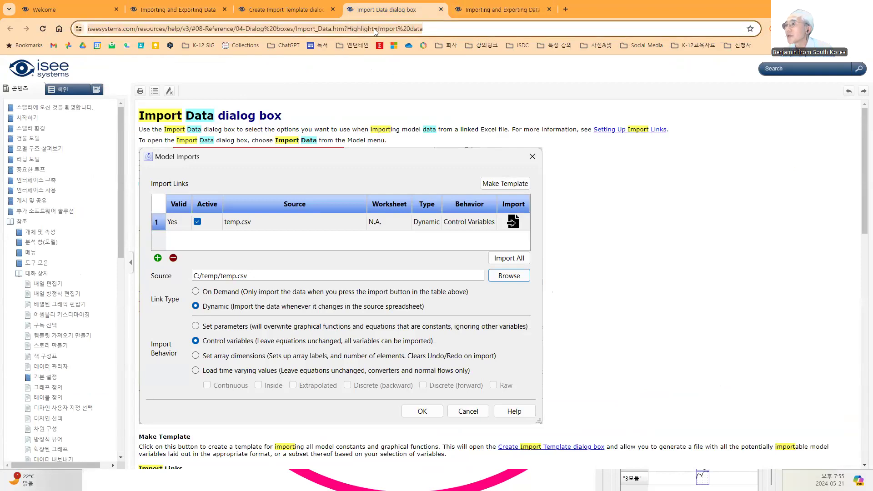
click(373, 28)
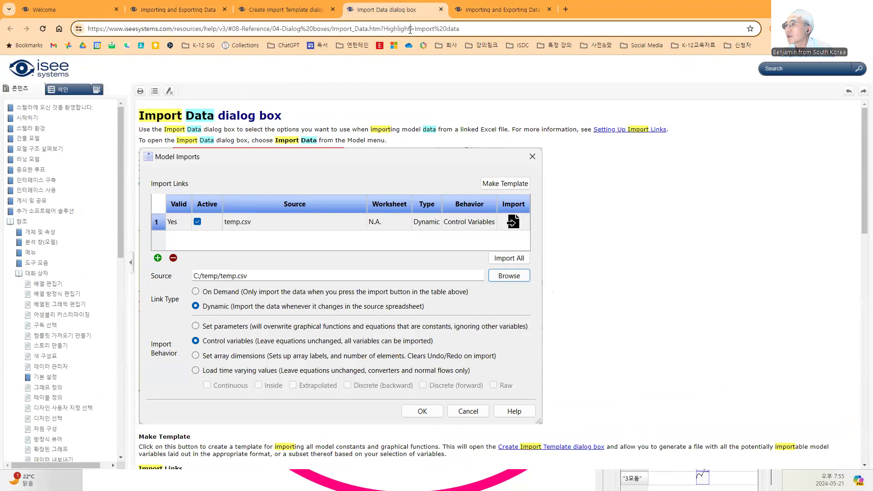
drag(411, 29, 480, 29)
key(BackSpace)
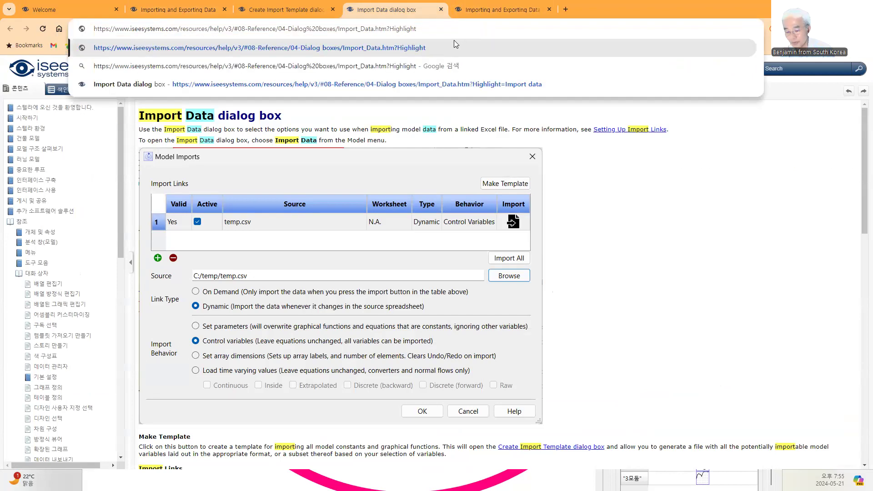
key(Return)
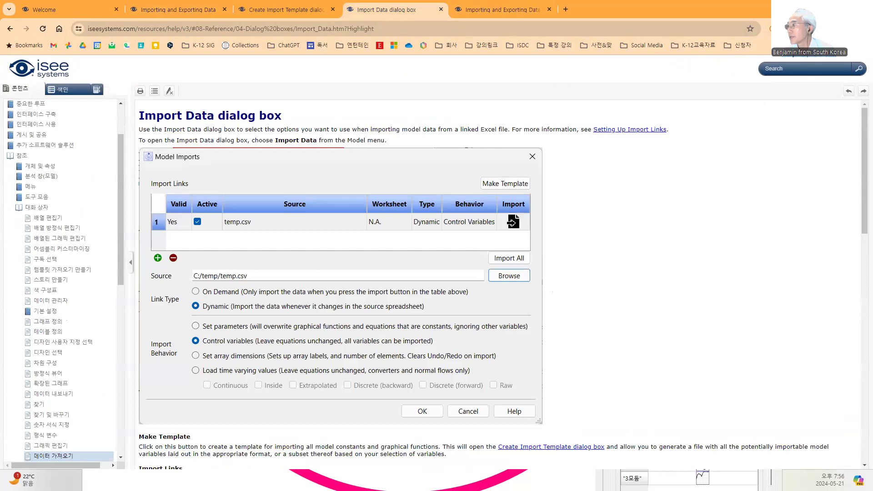
click(789, 29)
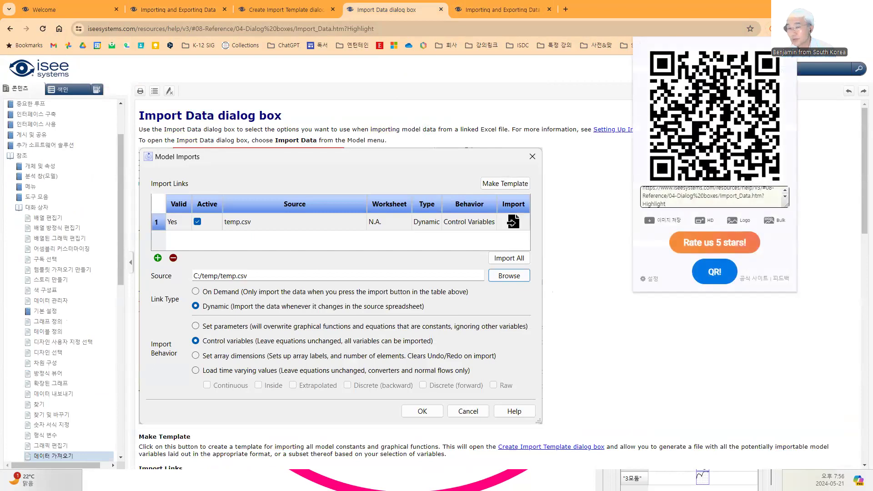
click(389, 28)
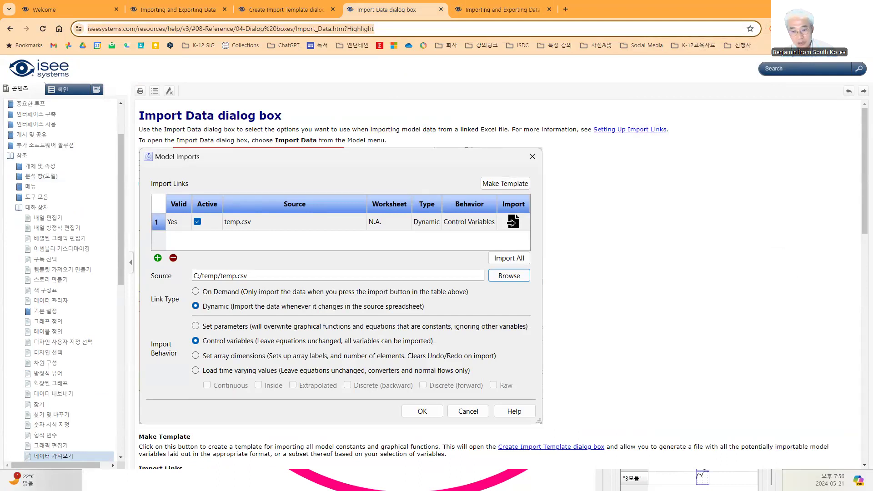
key(alt+Tab)
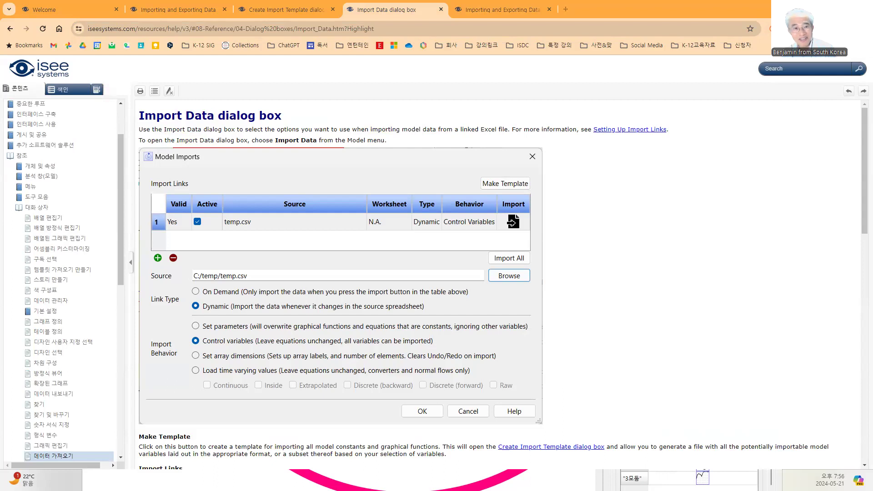
Read through the Import Data dialog box help page, including the import behavior options, and close the copy-and-paste help page
scroll(666, 284, down, 5)
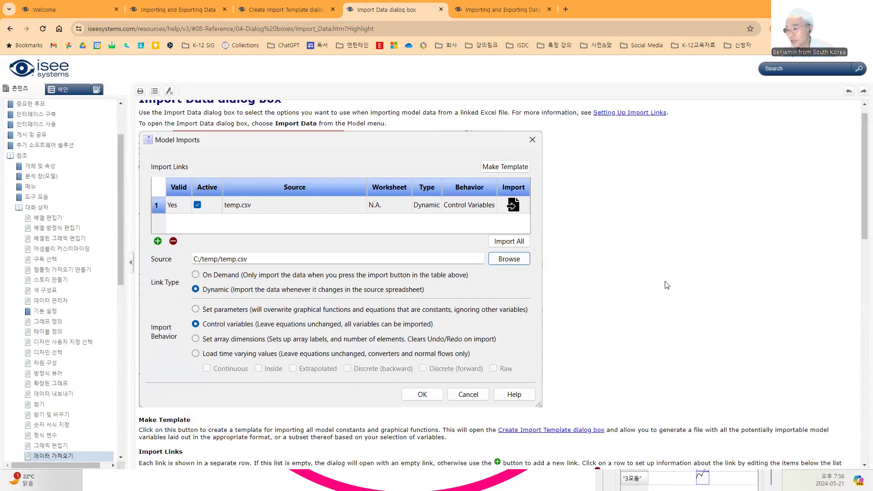
scroll(666, 284, down, 12)
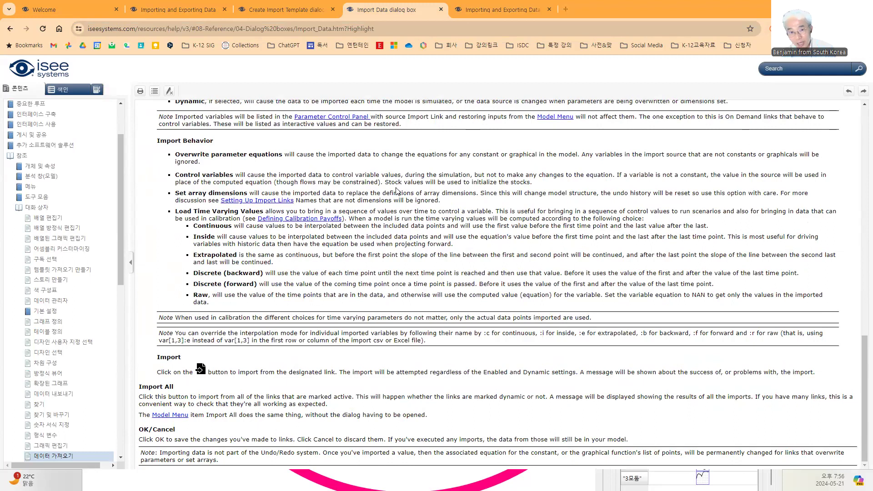
scroll(397, 181, up, 15)
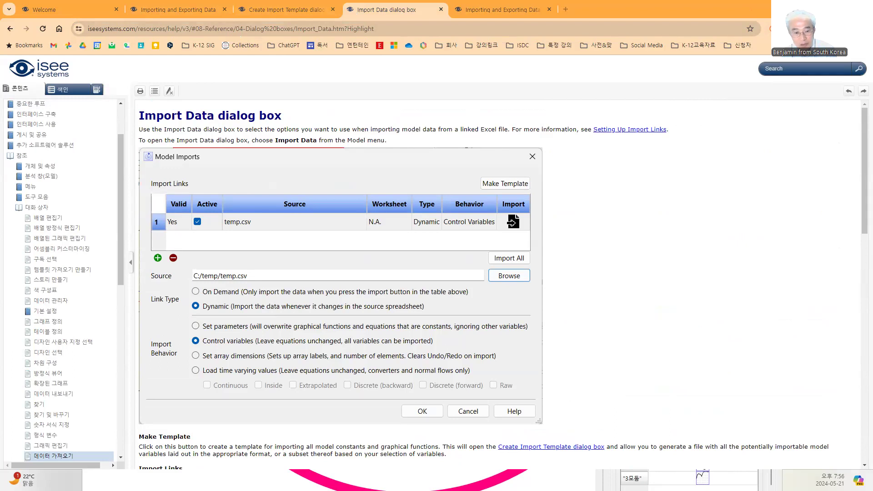
click(500, 10)
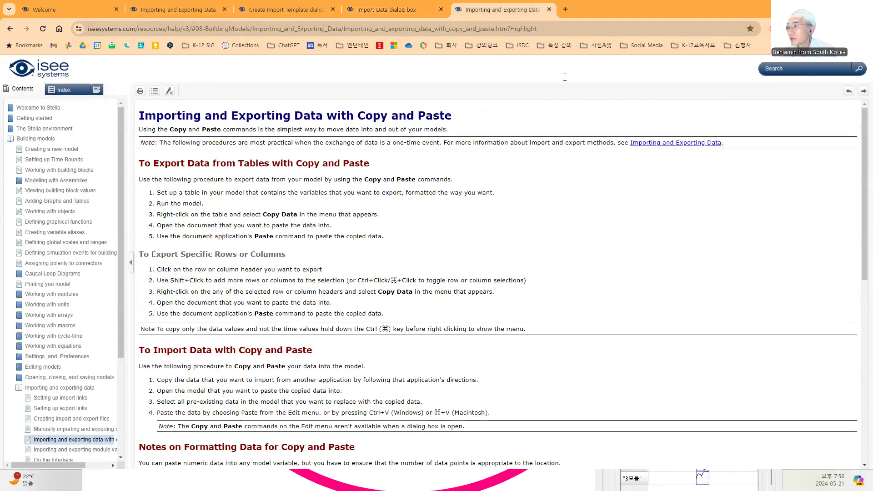
key(ctrl+w)
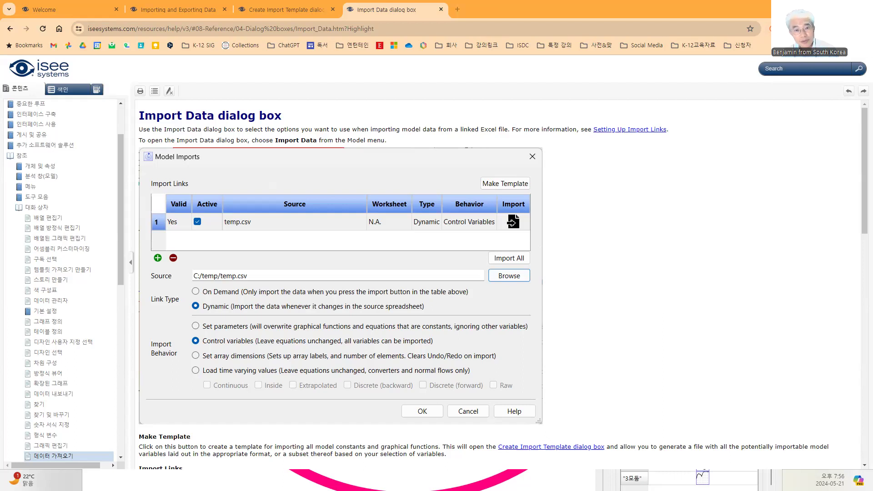
Open the published Google Docs document 햄릿 모델링 (No Array) Equations in a new tab, skim to its Run Specs, and show its QR code
click(457, 9)
text(https://docs.google.com/document/d/e/2PACX-1vScUaU441cljxpZzXqKauyoOD6RS_W8T-Vhhck6RTmLKPkvlfcPIMTvy600csGoT4TRogQUWfhqxpaa/pub)
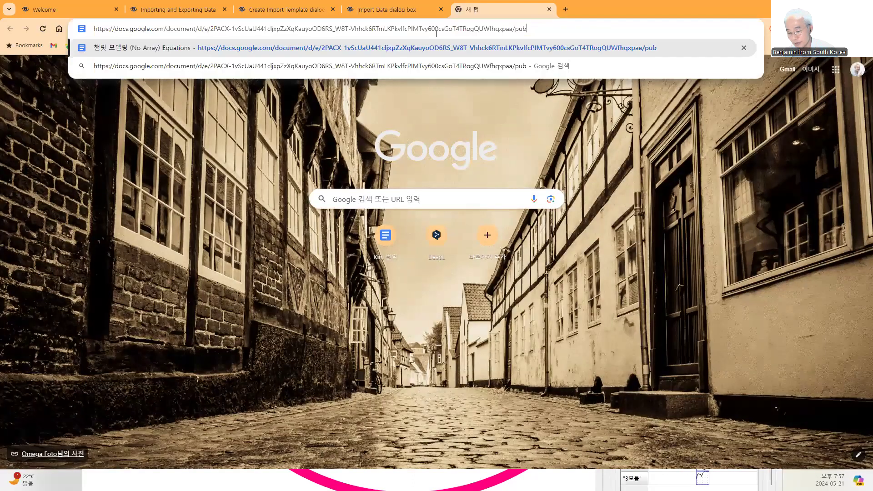
key(Return)
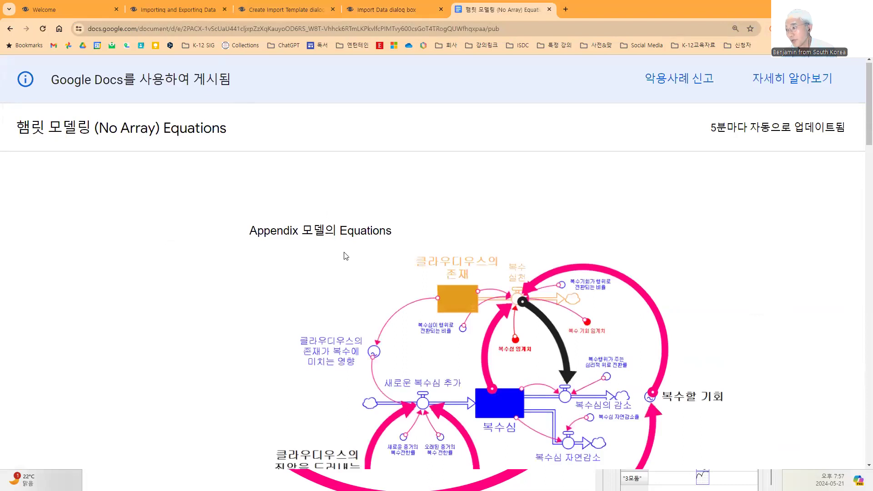
scroll(345, 255, down, 20)
scroll(345, 255, up, 10)
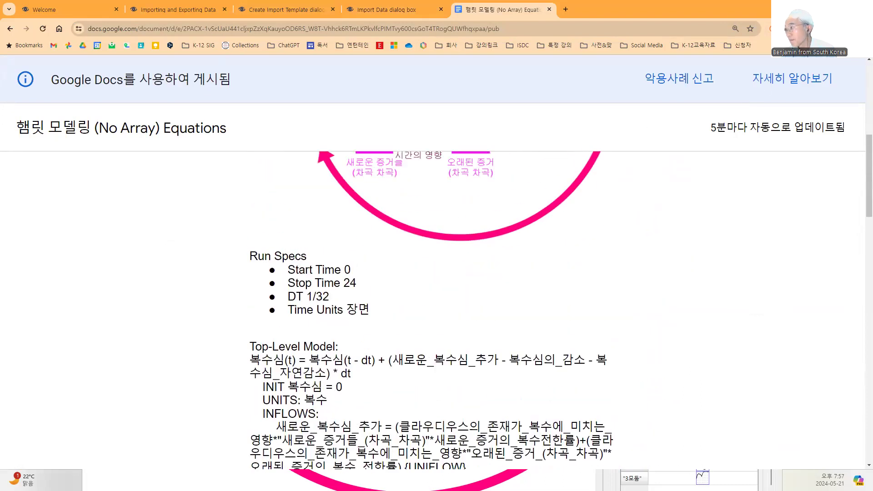
click(789, 29)
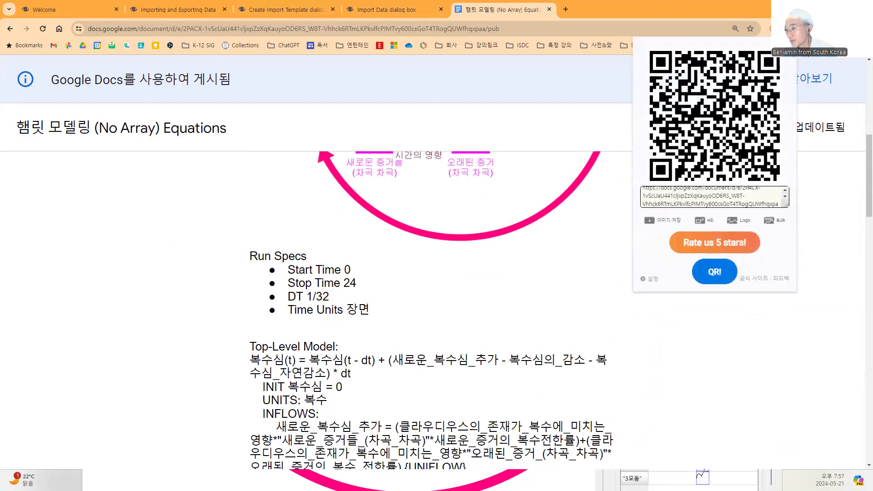